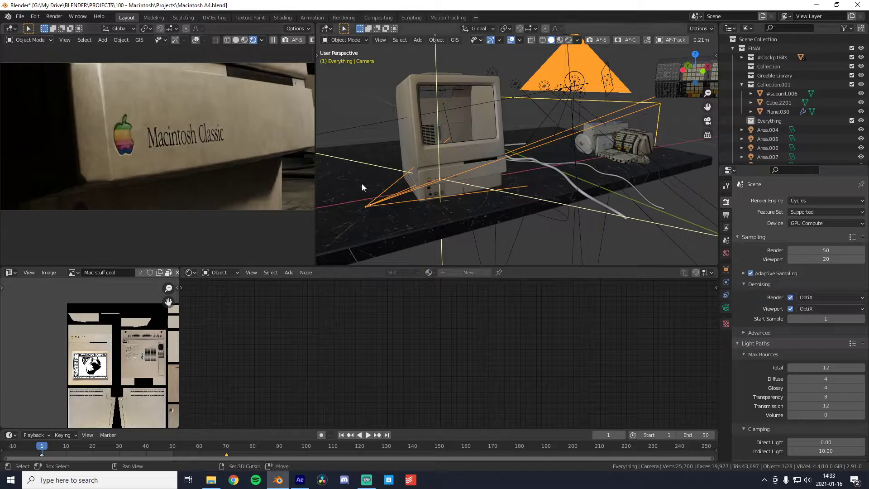
Turn off the camera's depth of field for comparison and undo the change
click(726, 308)
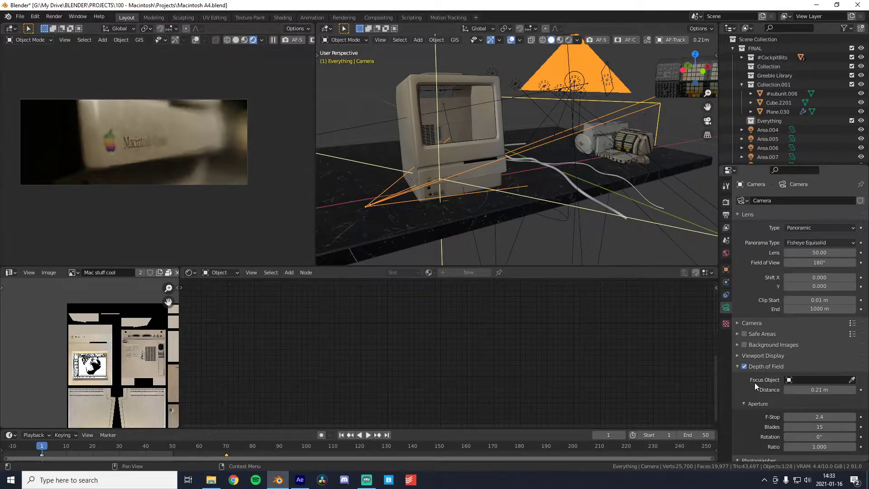
click(744, 366)
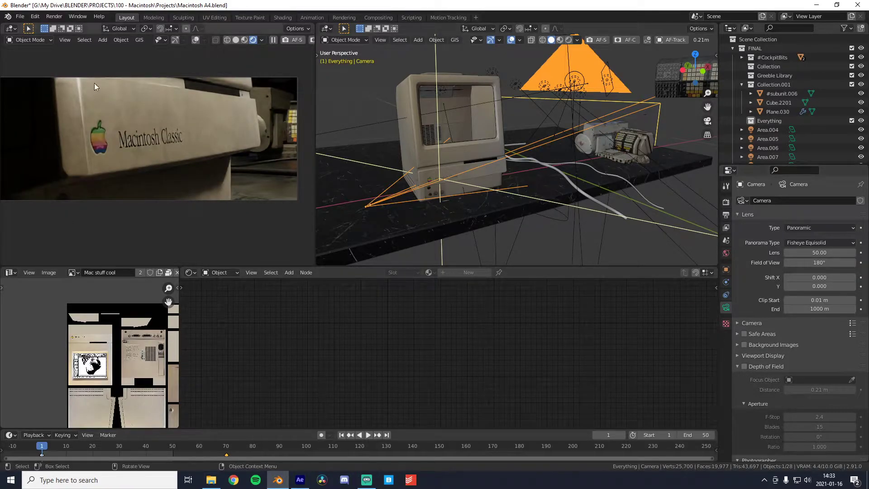
key(ctrl+z)
drag(467, 132, 448, 143)
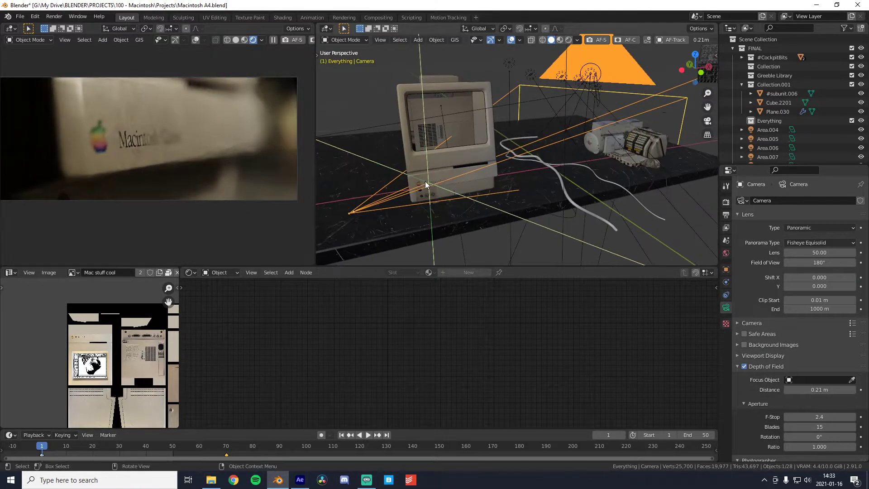
mouse_move(431, 183)
mouse_down()
mouse_move(441, 180)
mouse_move(422, 183)
mouse_move(431, 183)
mouse_up()
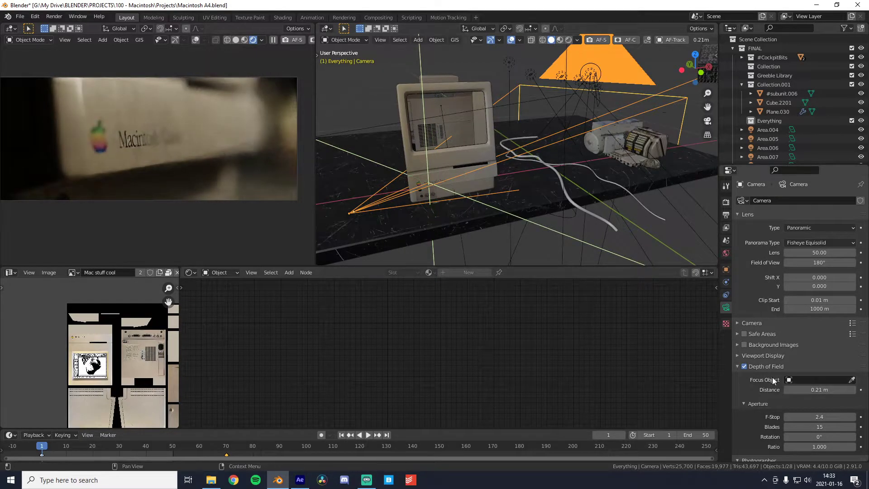
Disable depth of field for the scene camera and collapse its settings
click(744, 367)
click(770, 368)
scroll(223, 112, down, 2)
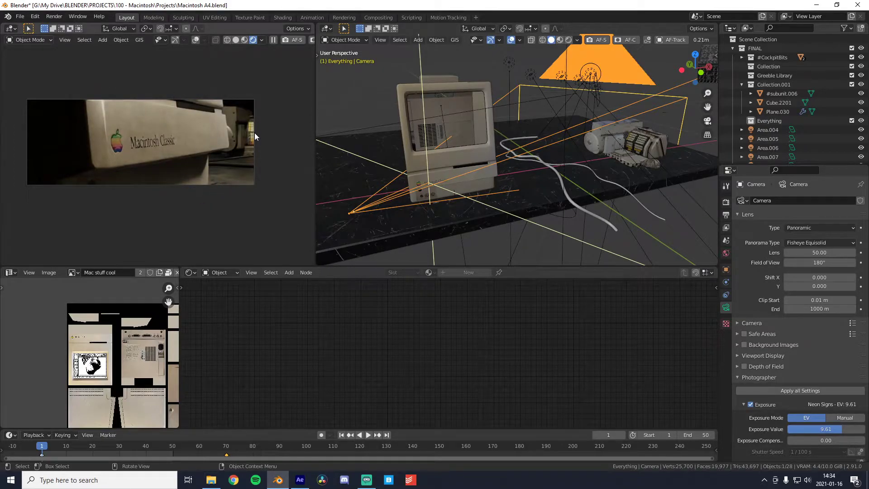
scroll(482, 179, up, 2)
drag(483, 180, 556, 196)
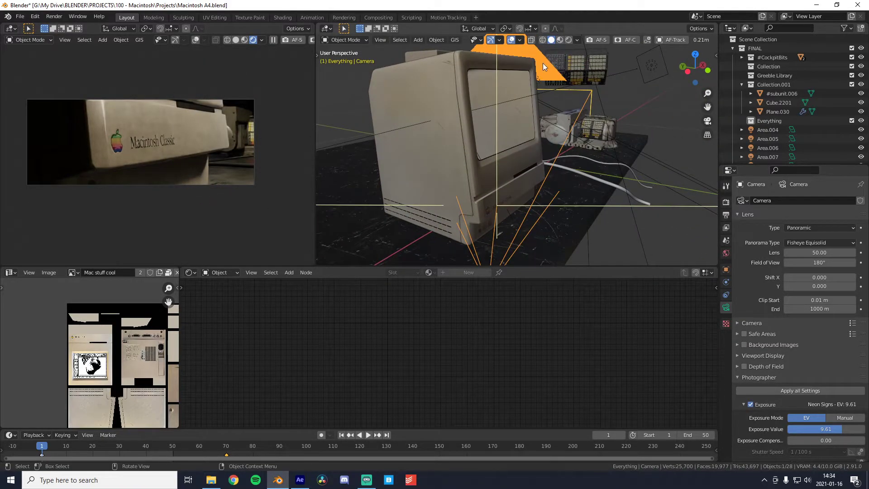
scroll(245, 130, up, 2)
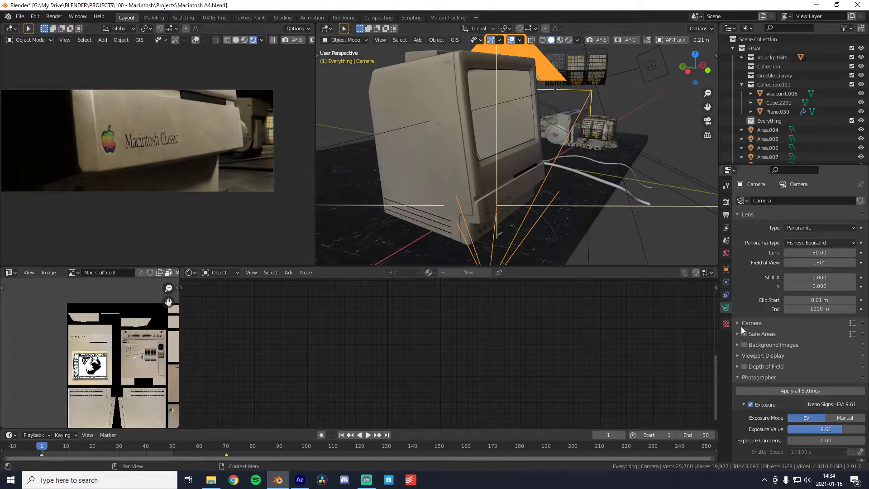
Turn the camera's depth of field back on to compare the blurred view, and switch it off again
click(744, 368)
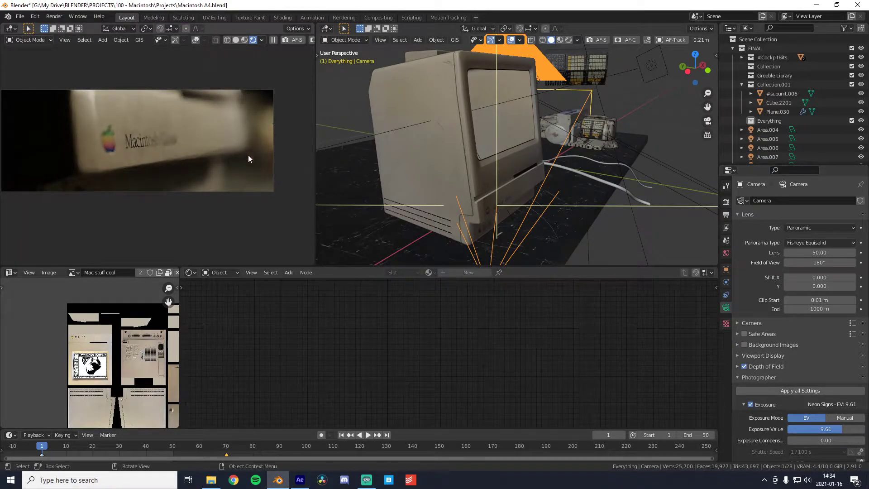
click(745, 367)
scroll(210, 138, up, 3)
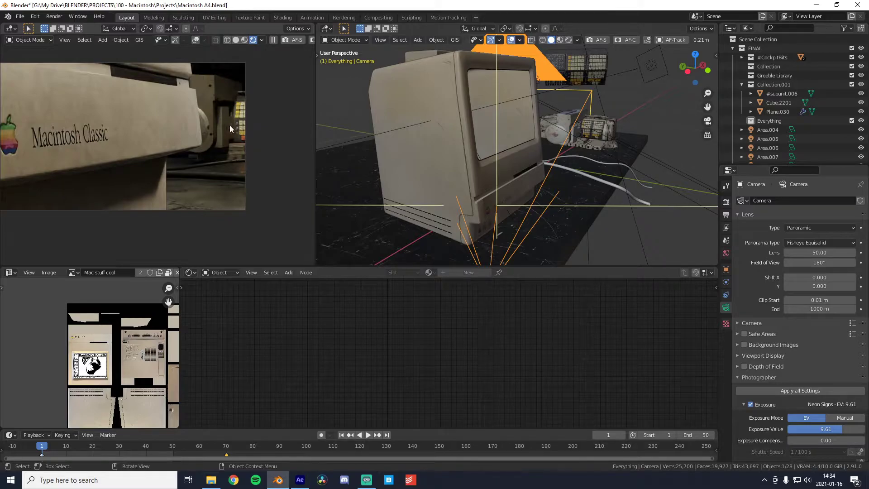
drag(76, 154, 193, 164)
scroll(199, 154, down, 1)
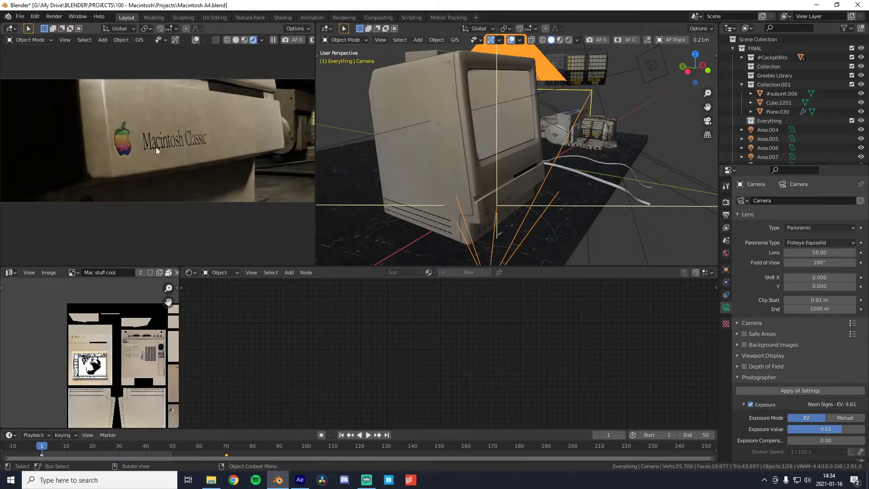
drag(498, 172, 464, 190)
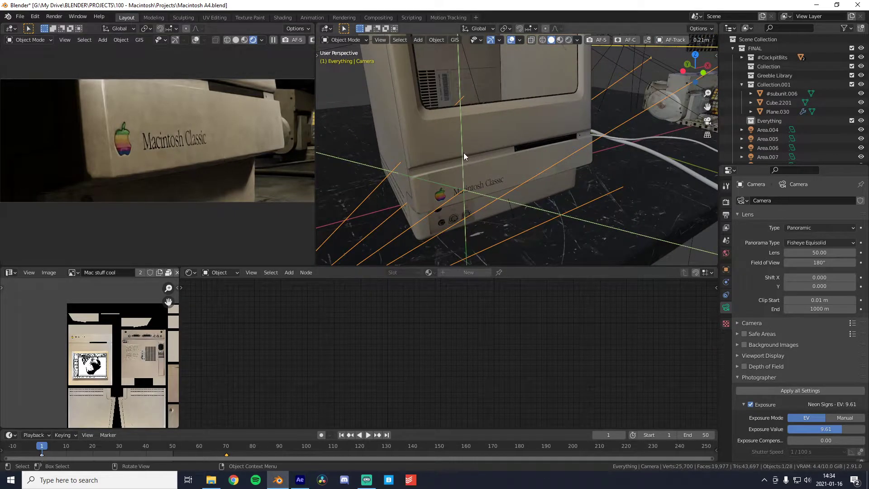
Review the scene's render and output settings and the camera's lens settings
click(727, 215)
click(727, 203)
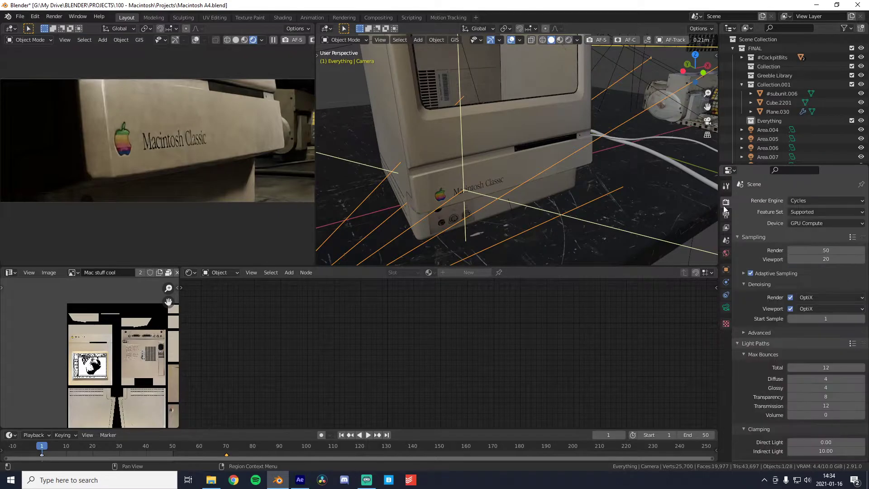
drag(493, 168, 469, 155)
scroll(234, 134, down, 1)
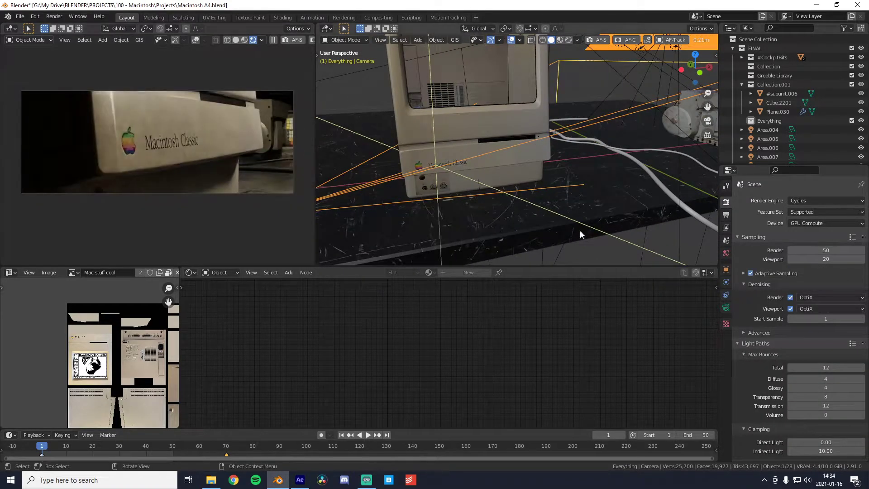
click(727, 308)
click(770, 377)
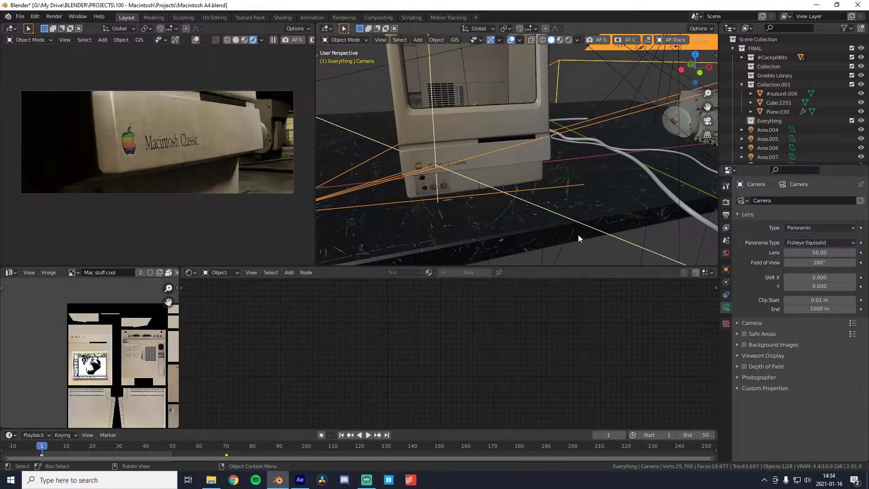
click(730, 216)
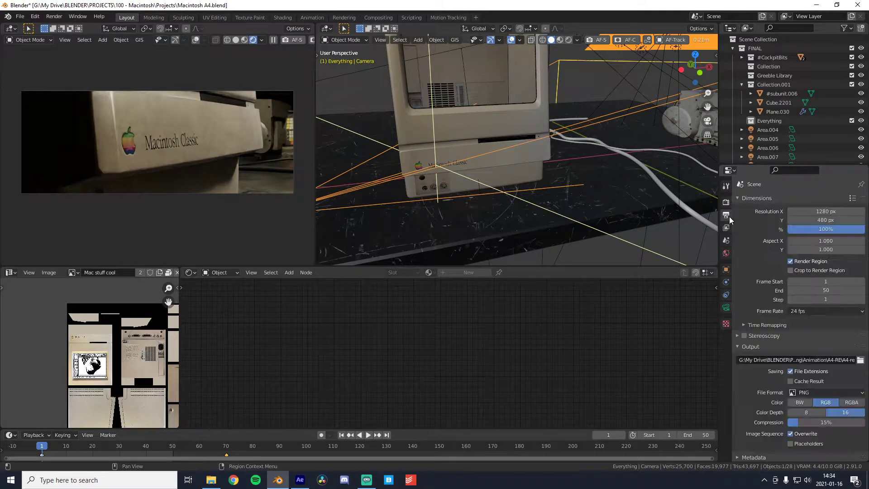
click(726, 203)
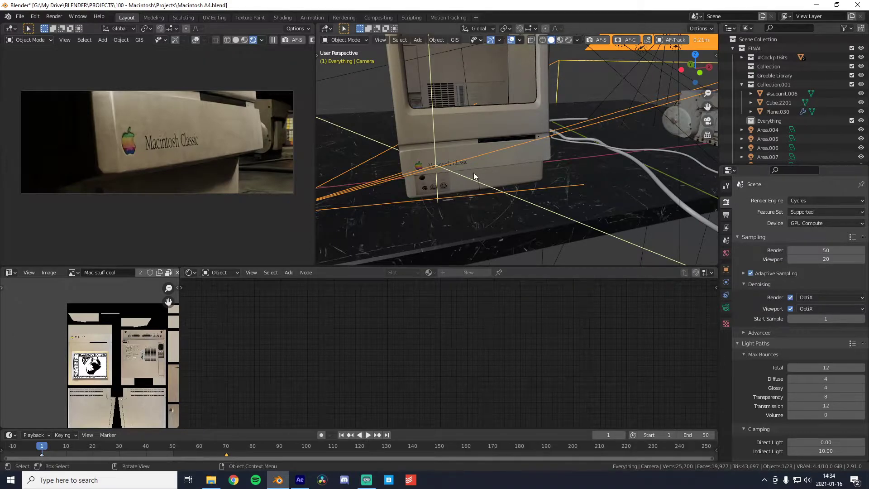
scroll(482, 146, down, 4)
drag(570, 156, 518, 140)
scroll(534, 162, up, 4)
scroll(551, 164, down, 5)
click(561, 161)
scroll(560, 162, down, 4)
scroll(569, 137, down, 3)
scroll(519, 143, down, 3)
scroll(218, 142, down, 4)
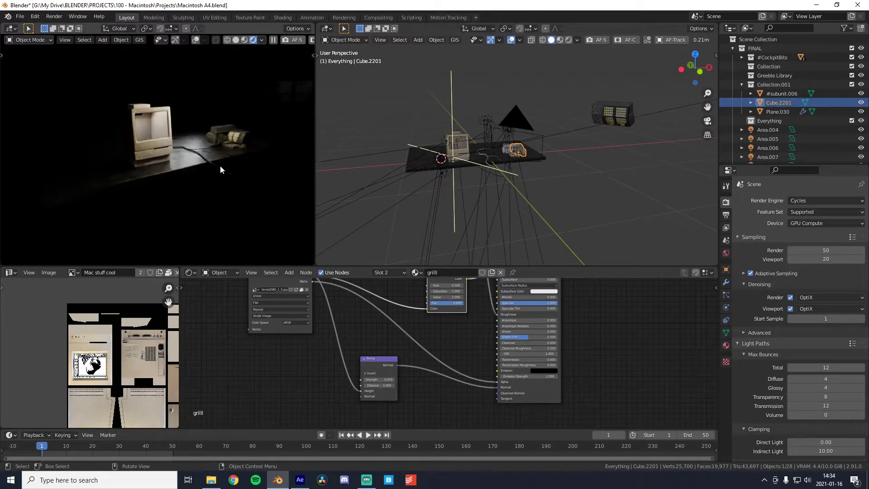
Return the rendered viewport to the camera view and enlarge the main 3D viewport
key(KP_0)
drag(370, 267, 344, 341)
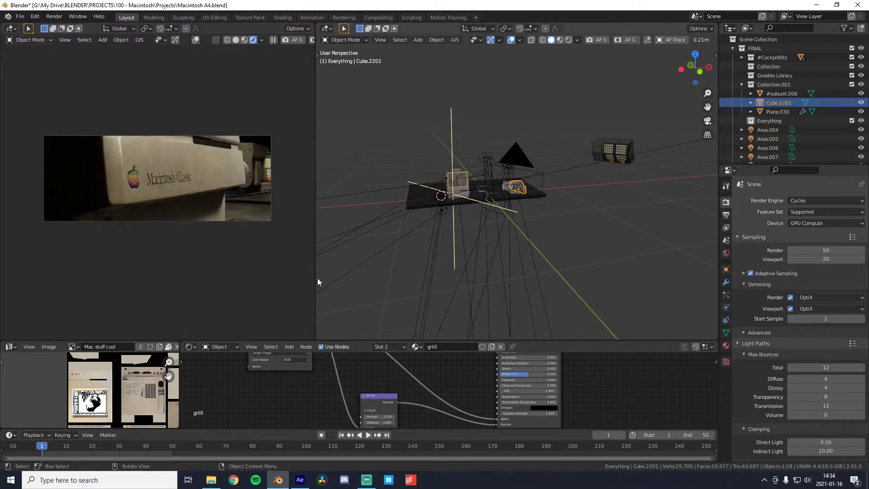
drag(316, 277, 286, 278)
Render frame 1 as a still image and inspect the Macintosh Classic close-up in the render window
click(54, 16)
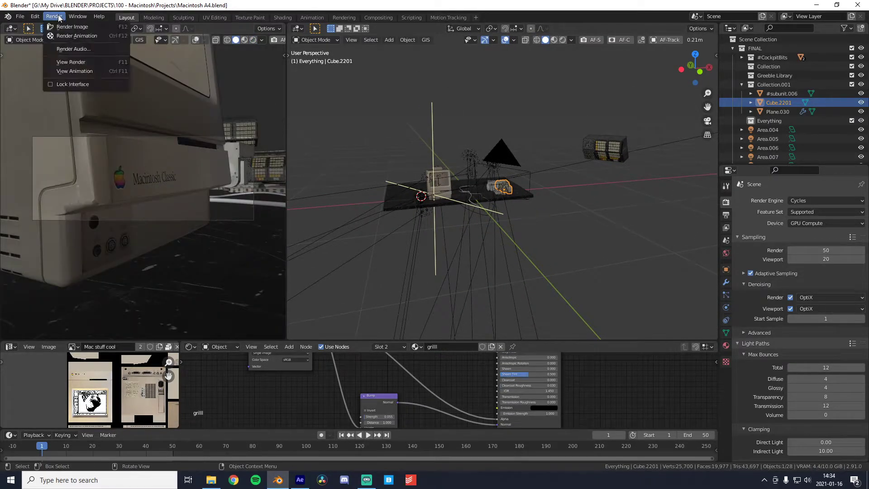
click(69, 26)
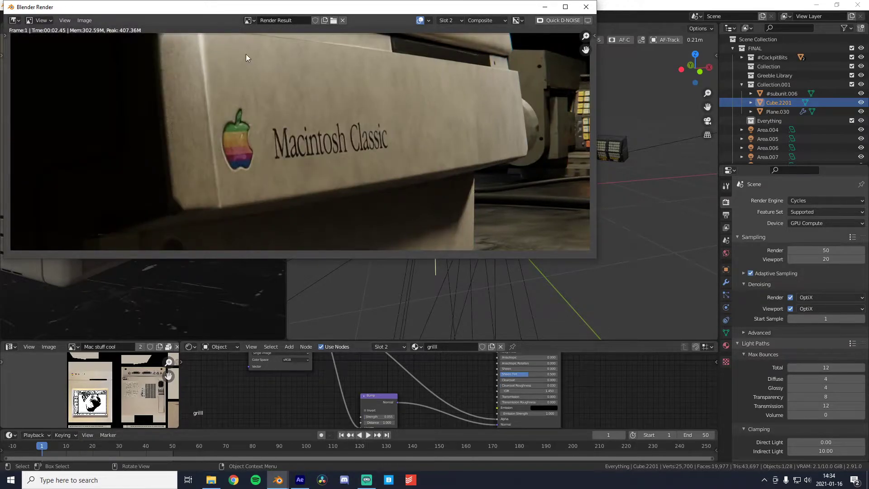
drag(235, 9, 255, 43)
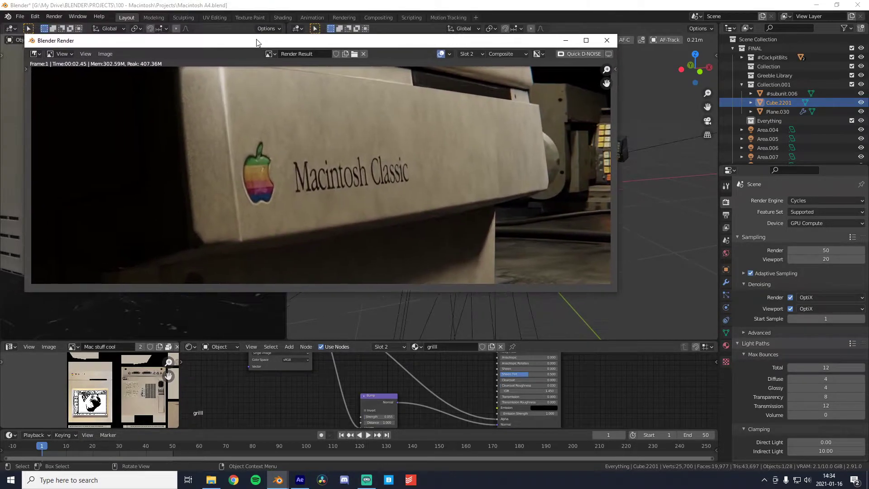
click(357, 382)
mouse_move(277, 479)
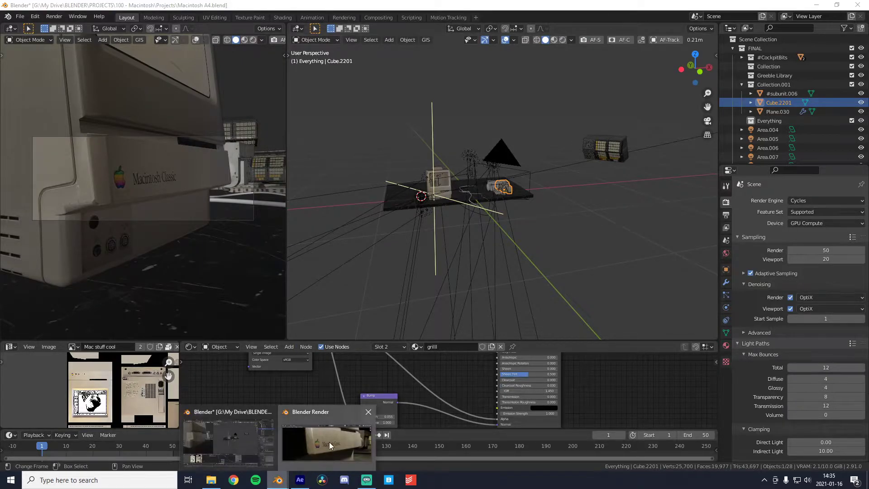
click(329, 441)
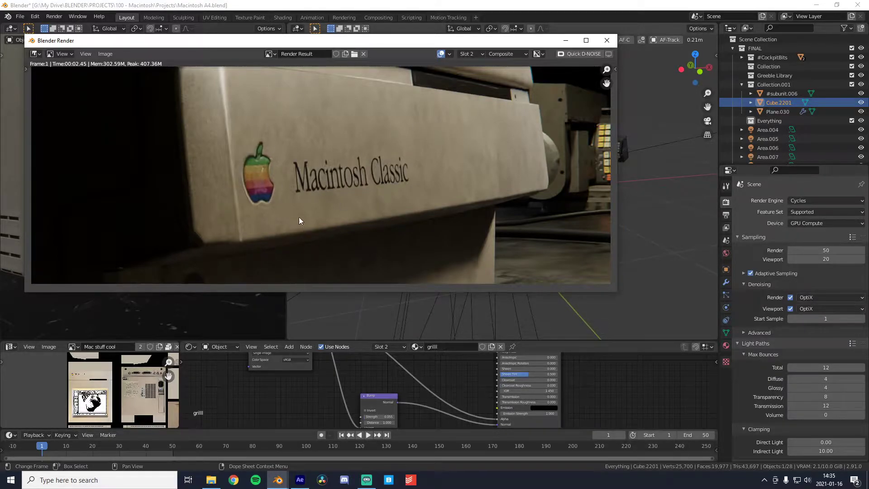
click(648, 382)
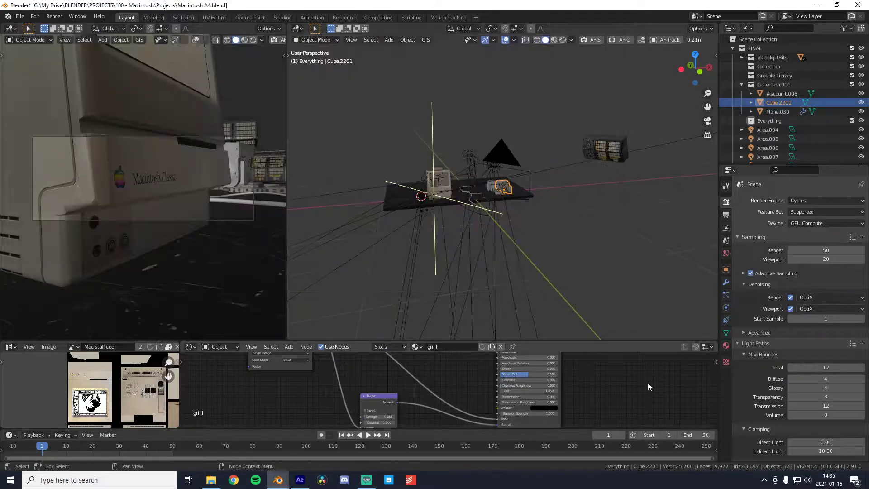
In the Compositing workspace, connect the Mist output of Render Layers to the Viewer node
click(376, 20)
scroll(167, 186, up, 2)
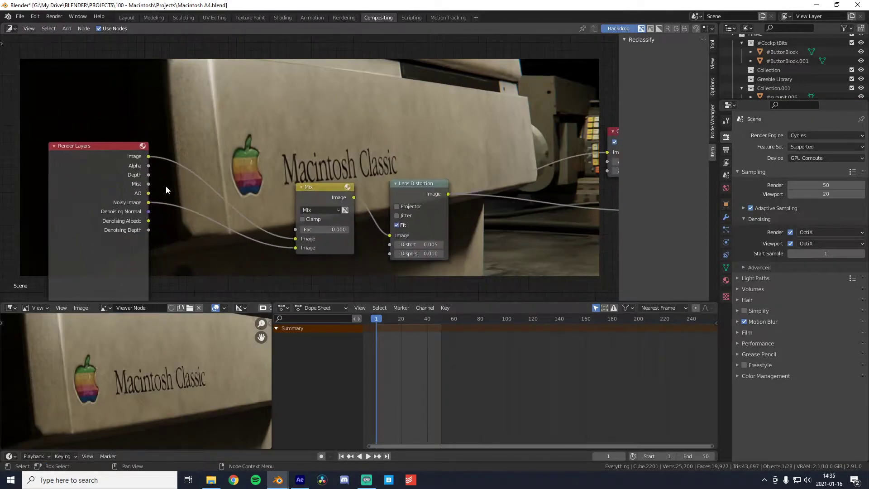
drag(150, 185, 534, 222)
scroll(521, 181, down, 1)
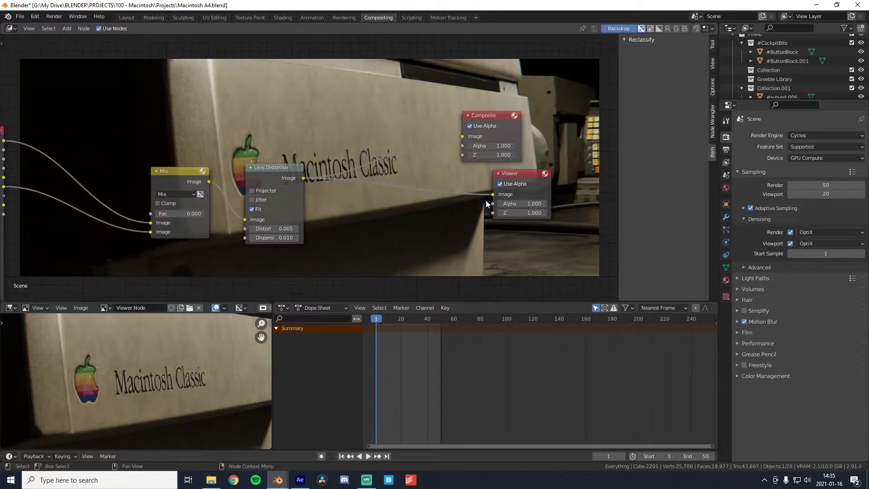
drag(48, 168, 467, 191)
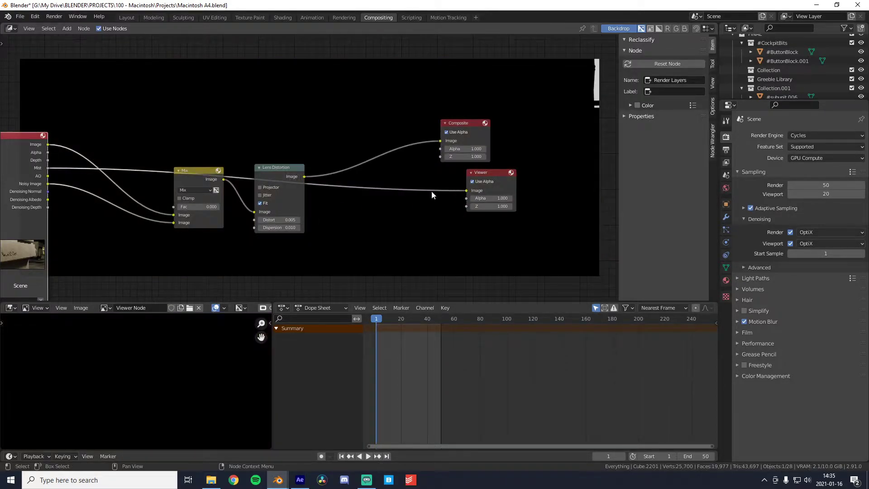
key(Home)
Feed the Depth output of Render Layers into the Viewer and insert a Normalize node between them
drag(155, 183, 574, 206)
key(shift+a)
click(553, 200)
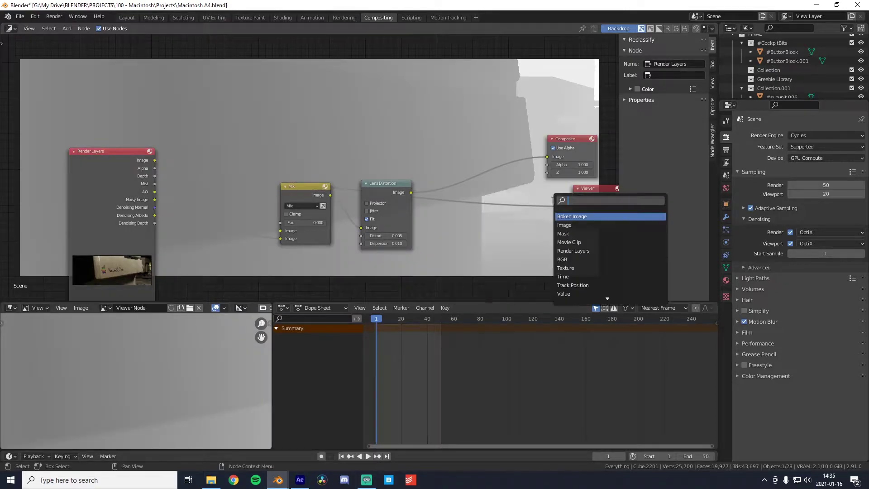
text(nor)
key(Down)
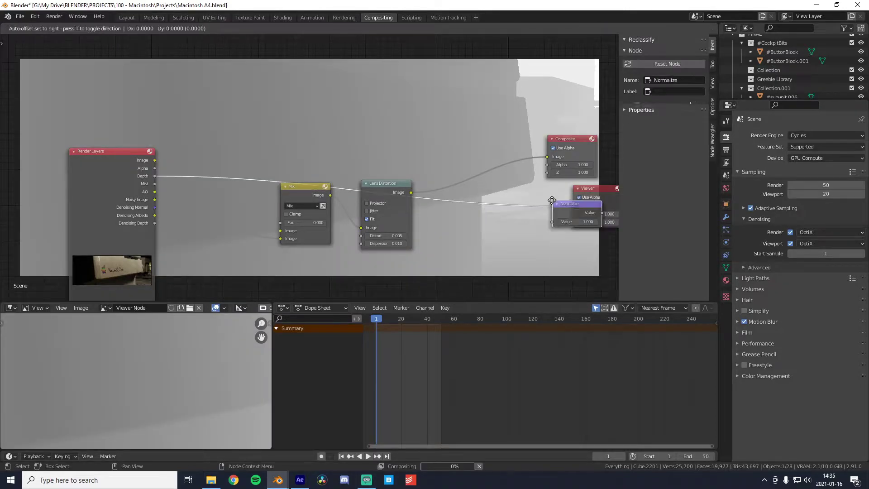
key(Return)
click(498, 211)
Inspect the normalized depth image and reconnect the Lens Distortion image output to the Viewer node
drag(421, 211, 305, 178)
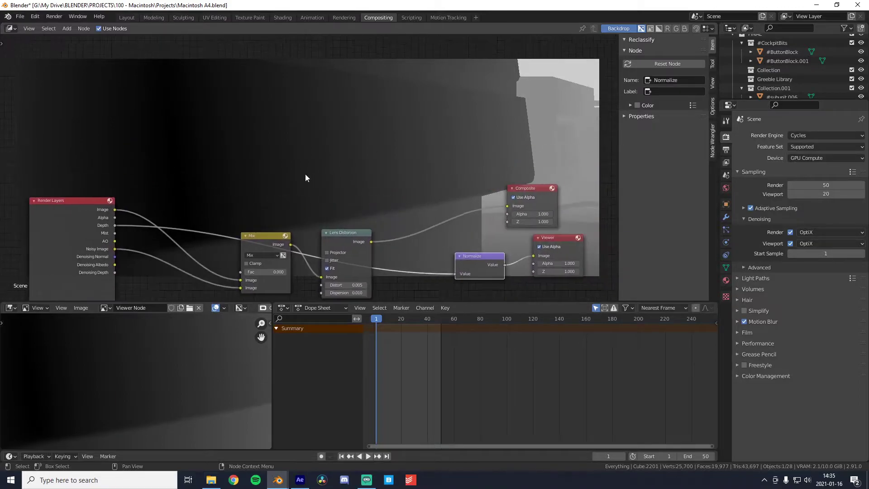
scroll(357, 206, down, 1)
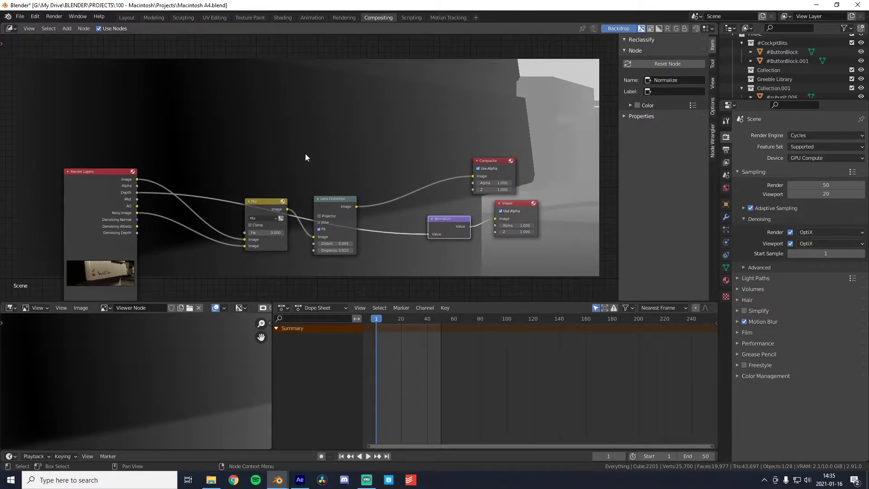
scroll(140, 382, down, 4)
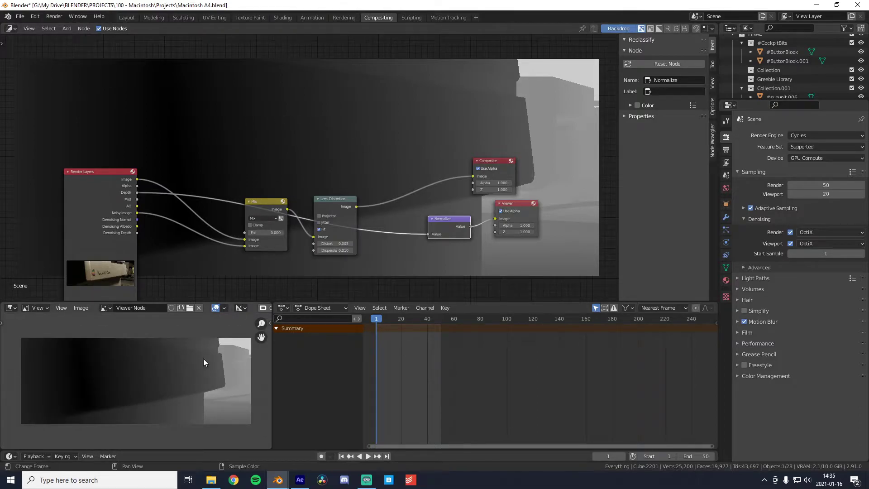
scroll(381, 255, up, 1)
drag(381, 255, 348, 234)
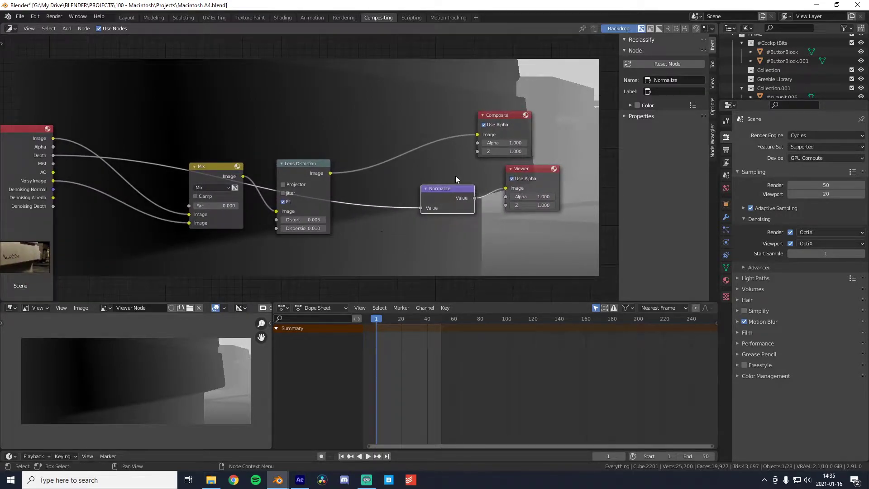
drag(330, 173, 506, 188)
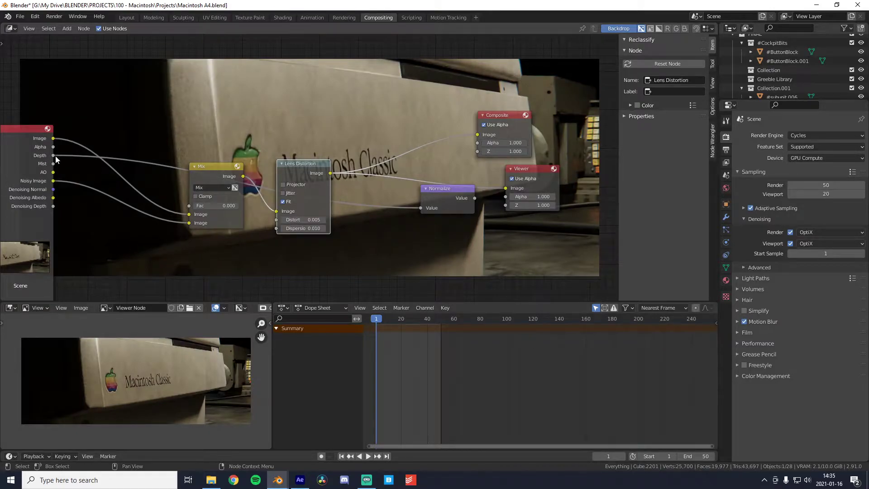
Review the output settings, the enabled view layer passes and the Cycles denoising settings
click(727, 151)
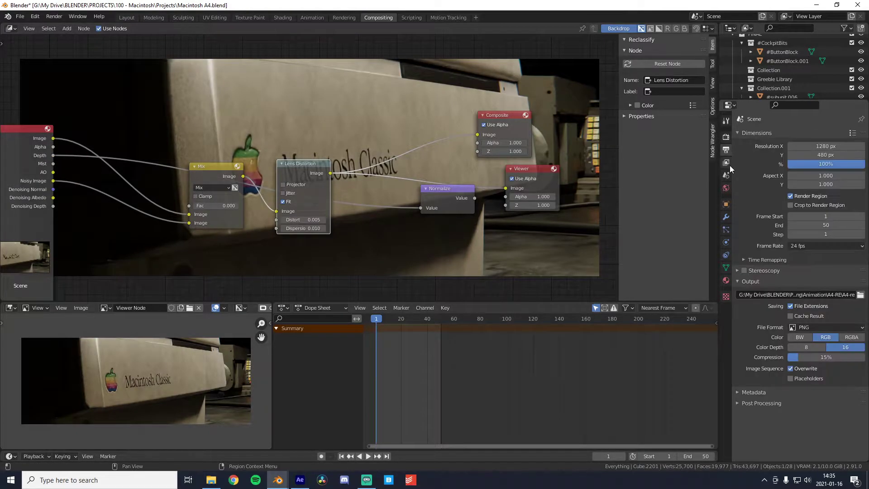
click(727, 163)
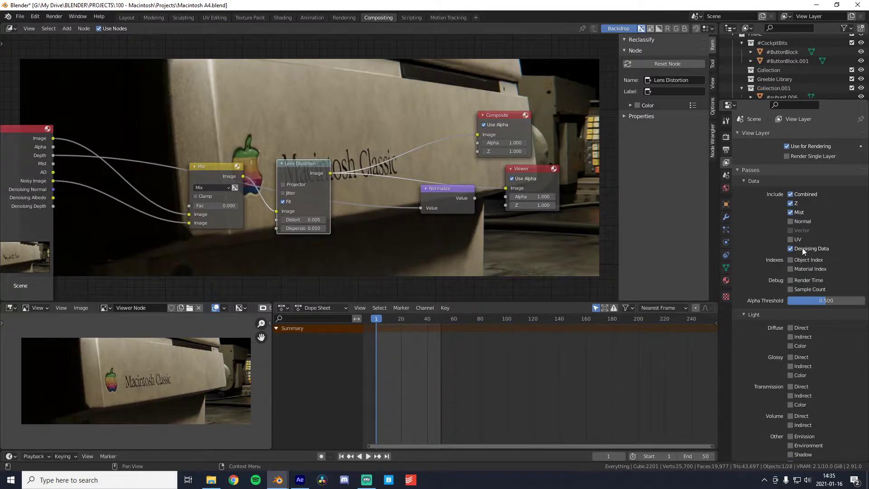
scroll(804, 272, down, 3)
scroll(806, 285, up, 3)
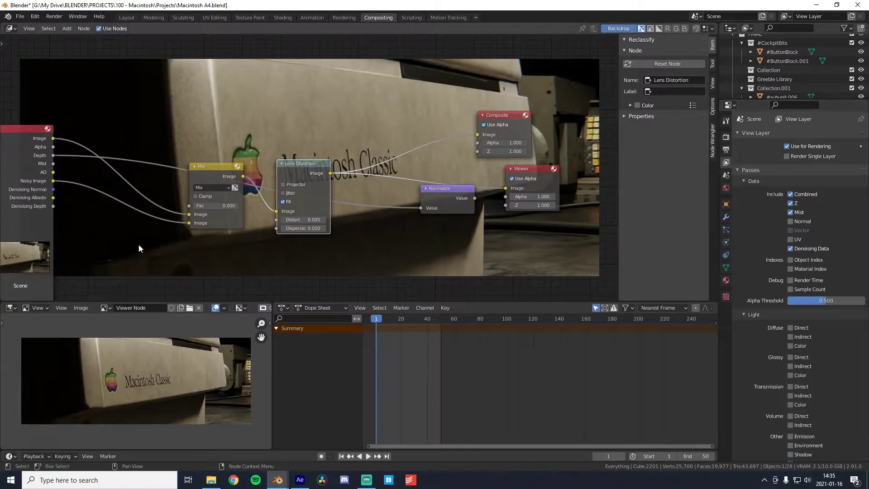
click(725, 139)
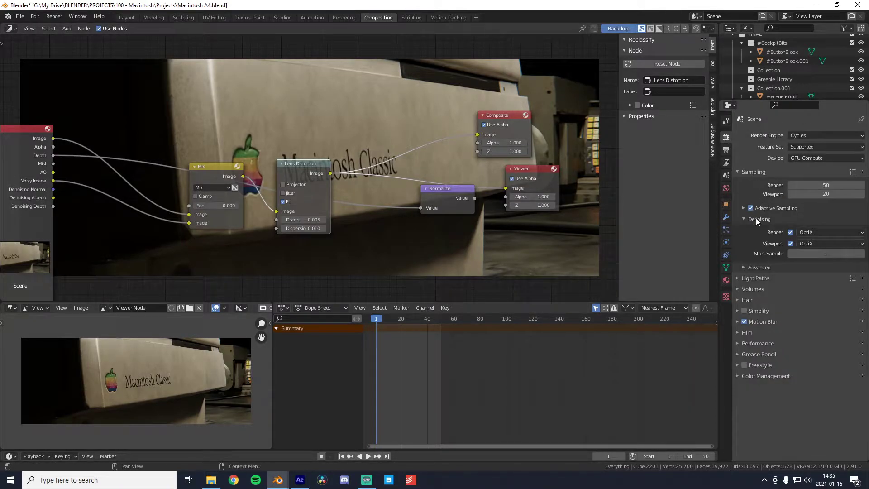
Save the Viewer Node image as a 16-bit RGB PNG named Tutorial in the Rendering/Stills folder of 100 - Macintosh
click(89, 309)
click(119, 373)
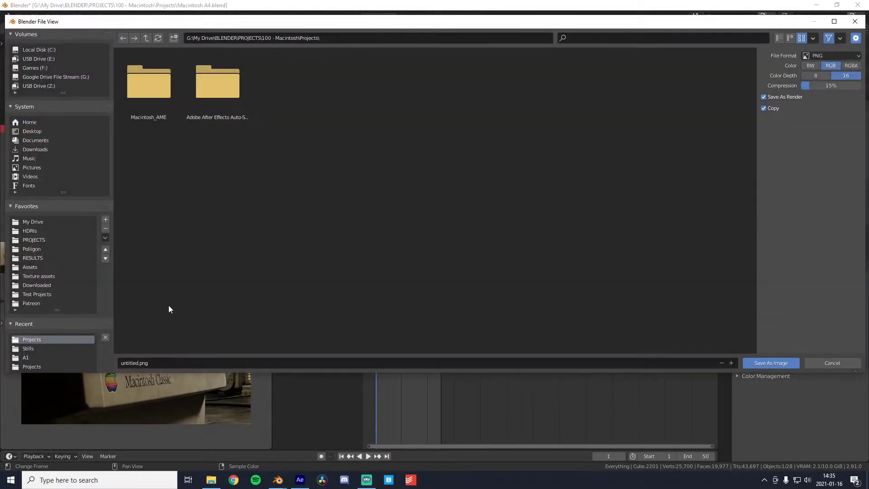
click(146, 38)
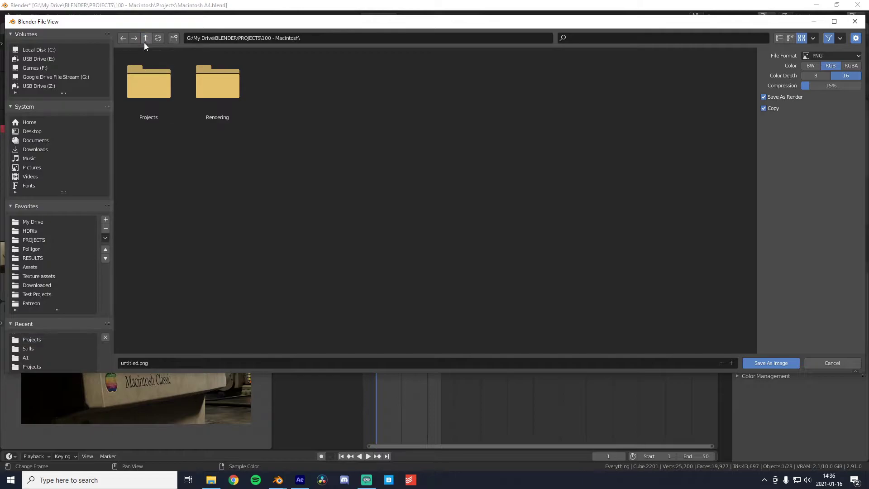
double_click(229, 89)
double_click(229, 107)
click(170, 365)
text(Tutorial)
key(Return)
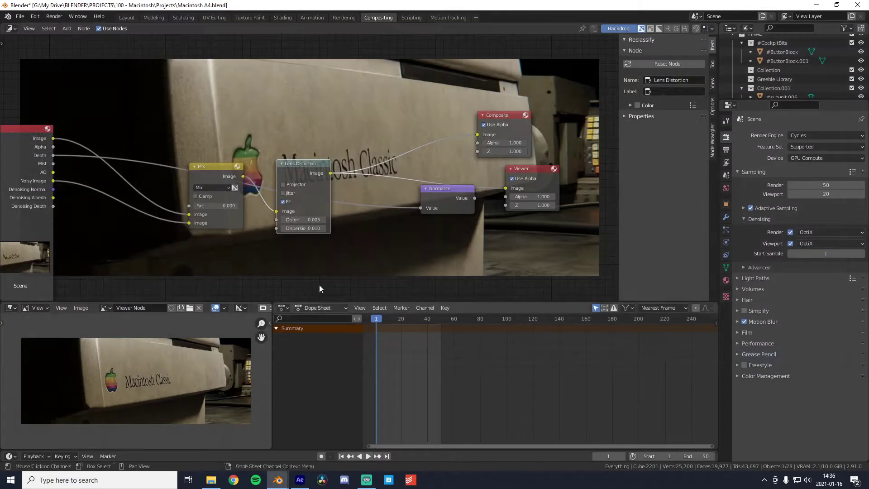
Switch to After Effects and create a new composition from Tutorial.png in 100 - Macintosh/Rendering/Stills
click(132, 18)
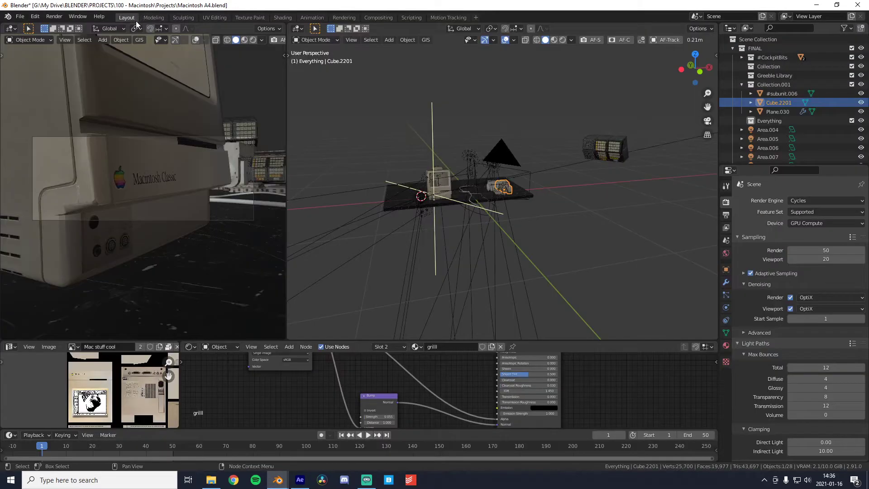
click(300, 481)
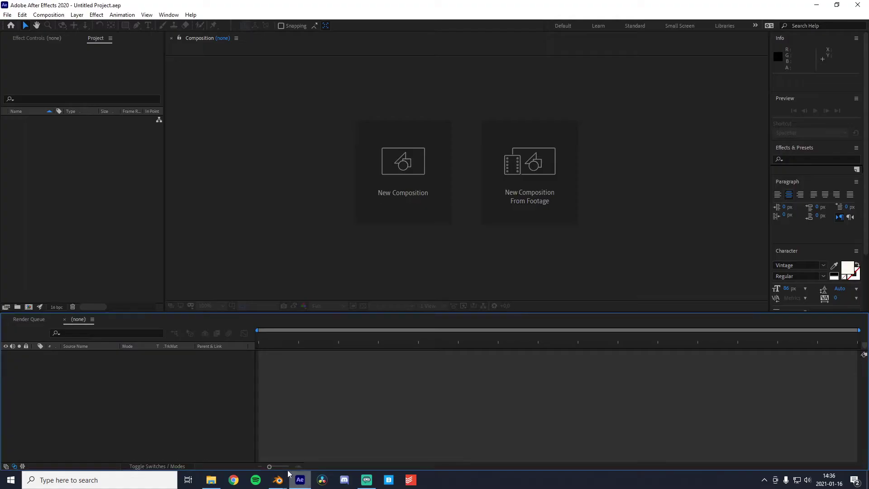
click(544, 221)
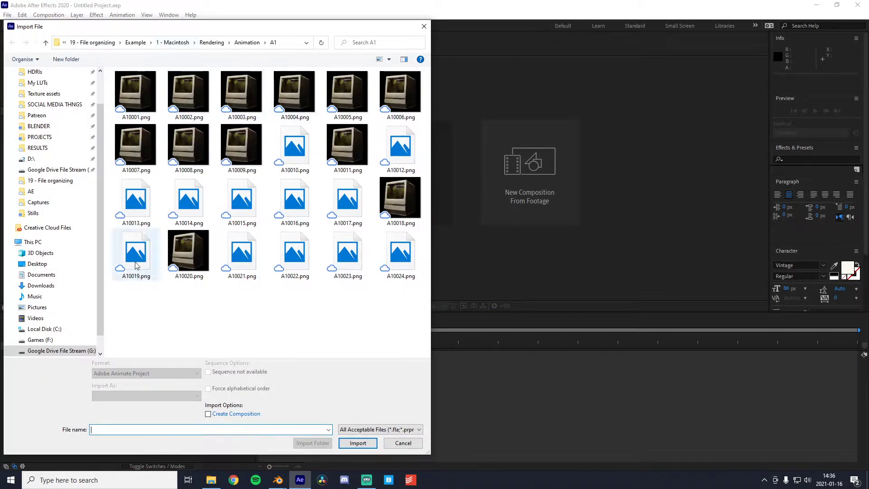
click(46, 141)
double_click(136, 85)
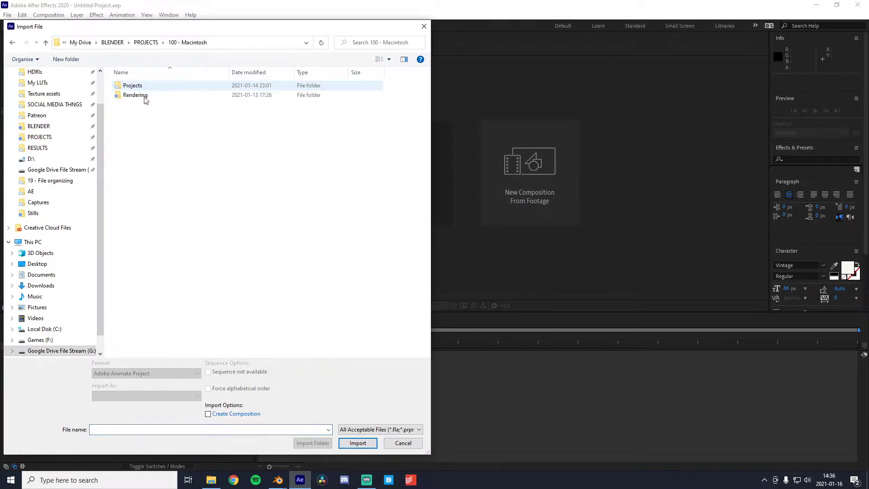
double_click(136, 95)
double_click(134, 104)
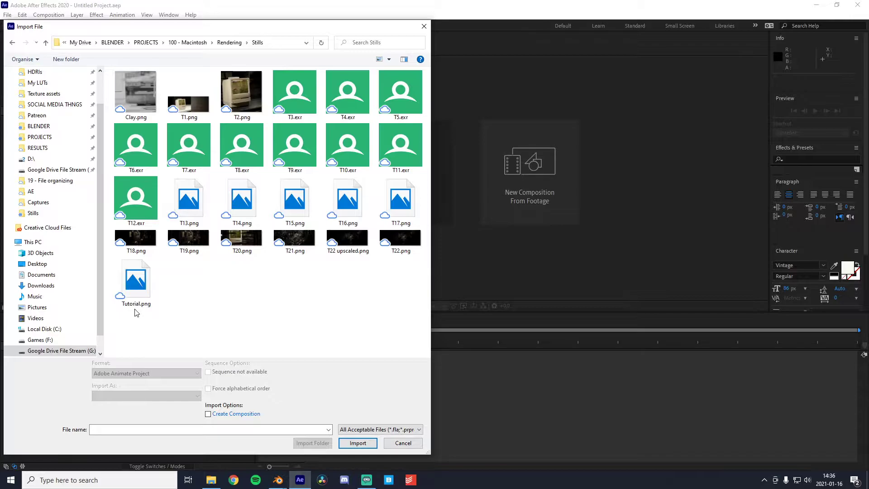
double_click(136, 311)
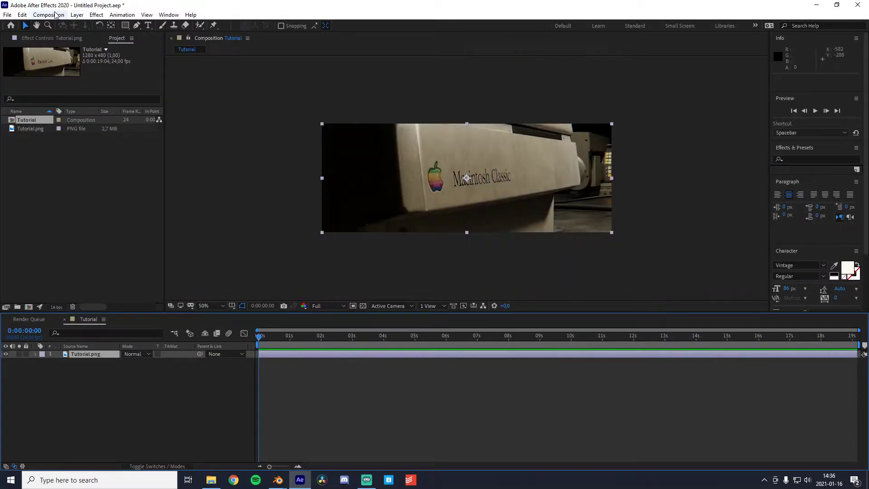
Set the Tutorial composition's height to 720 px
click(50, 15)
click(68, 37)
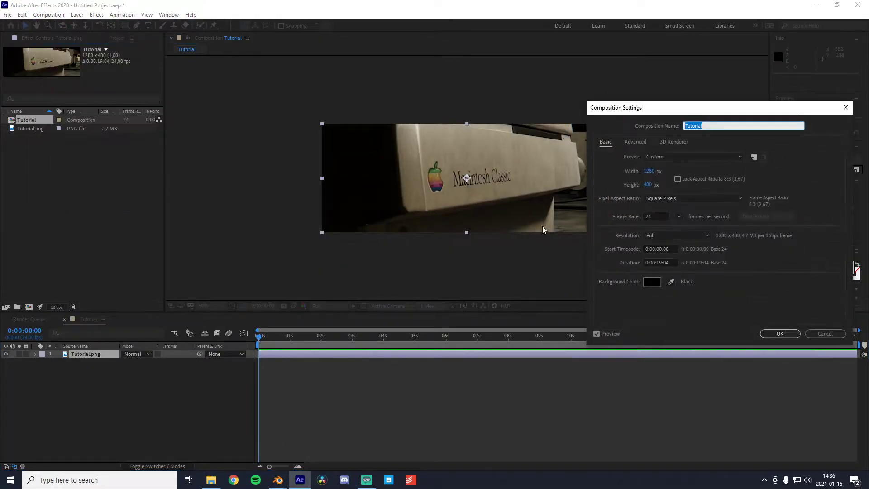
click(647, 184)
text(720)
key(Return)
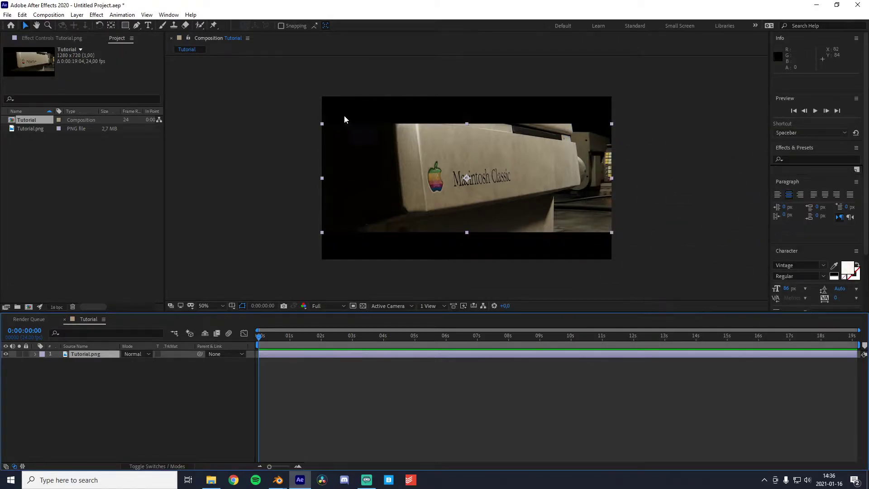
Fit the whole Tutorial composition frame in the preview
click(330, 262)
scroll(352, 219, up, 2)
scroll(448, 227, down, 4)
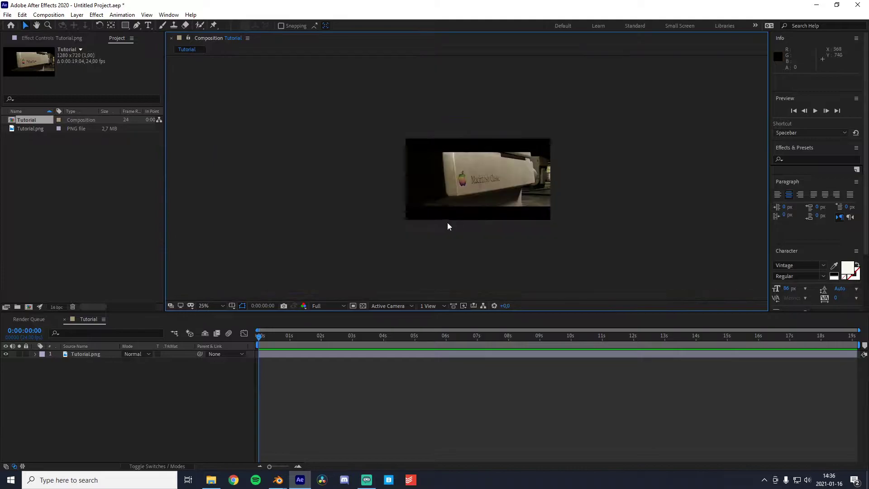
scroll(418, 227, up, 2)
click(215, 305)
click(220, 151)
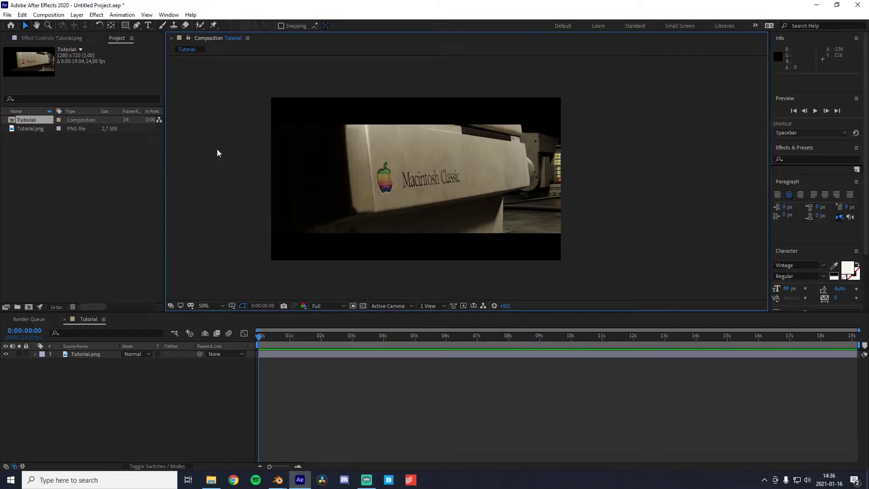
click(222, 304)
click(223, 151)
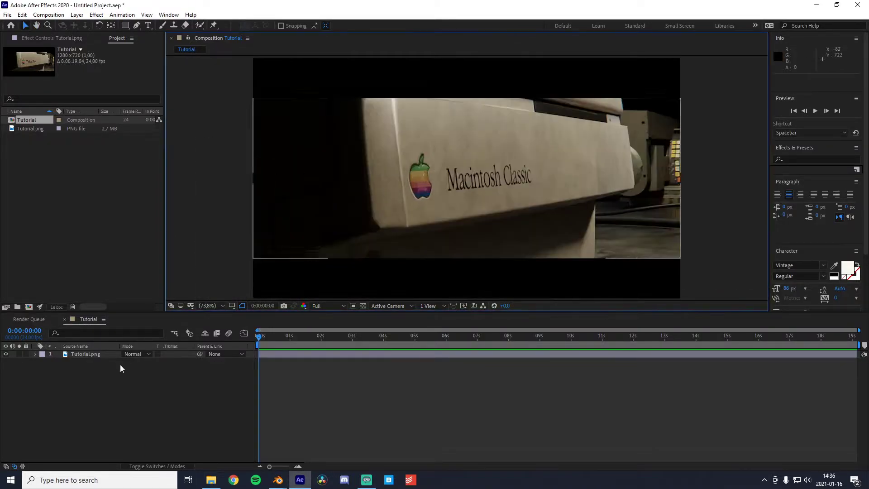
Add an adjustment layer above Tutorial.png and rename it CC
click(82, 360)
right_click(83, 387)
mouse_move(109, 281)
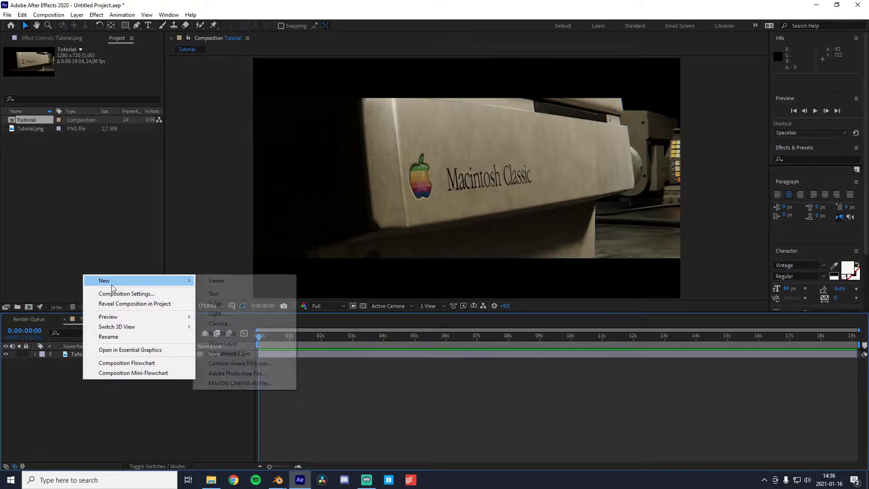
click(229, 353)
key(Return)
text(CC)
key(Return)
Apply the Lumetri Color effect to the CC adjustment layer
key(ctrl+space)
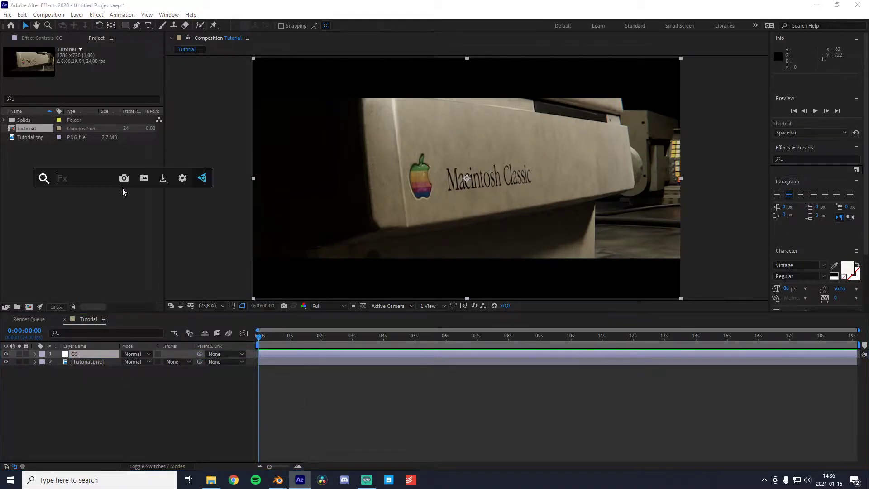
text(lume)
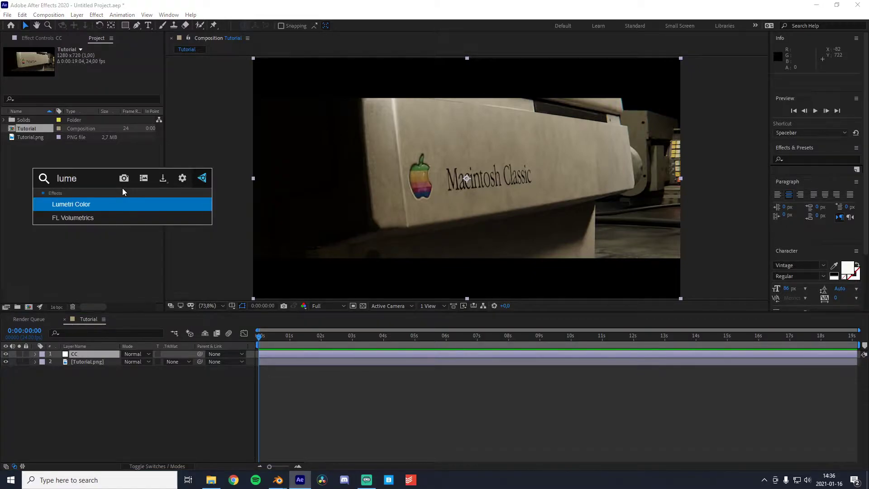
key(Return)
In Lumetri's Basic Correction, set exposure to -0,1, contrast to 29, highlights to 10, shadows to 14, whites to 1 and blacks to 0
click(12, 66)
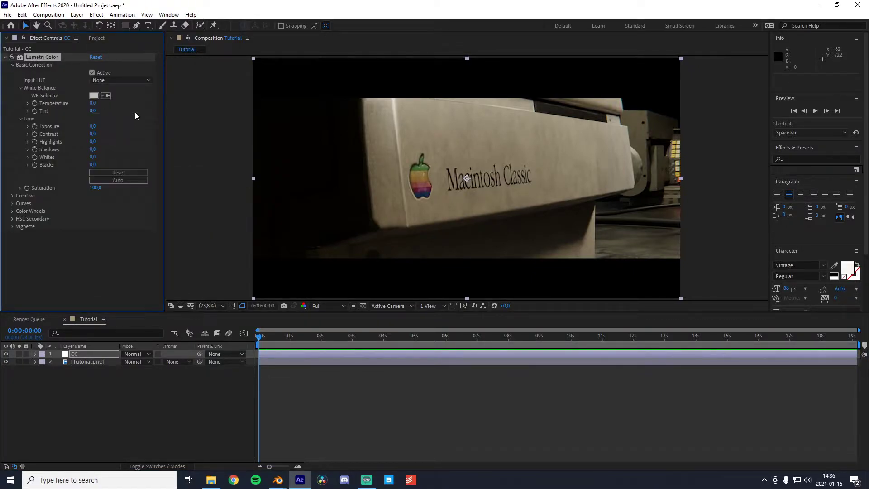
mouse_move(93, 127)
mouse_down()
mouse_move(102, 126)
mouse_move(93, 130)
mouse_up()
drag(94, 129, 92, 157)
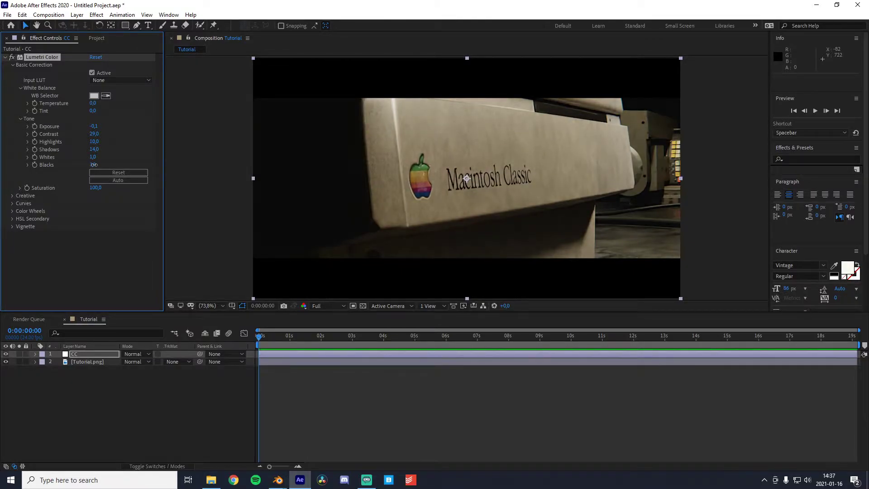
click(94, 165)
text(0)
key(Return)
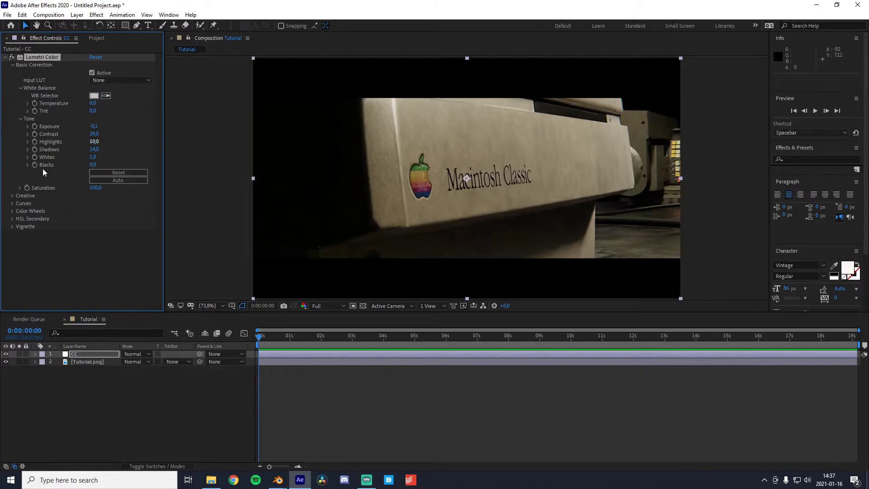
In Lumetri's Creative adjustments, set Faded Film to 5 and Sharpen to 100
click(12, 65)
click(13, 73)
click(93, 109)
text(5)
key(Tab)
text(100)
key(Return)
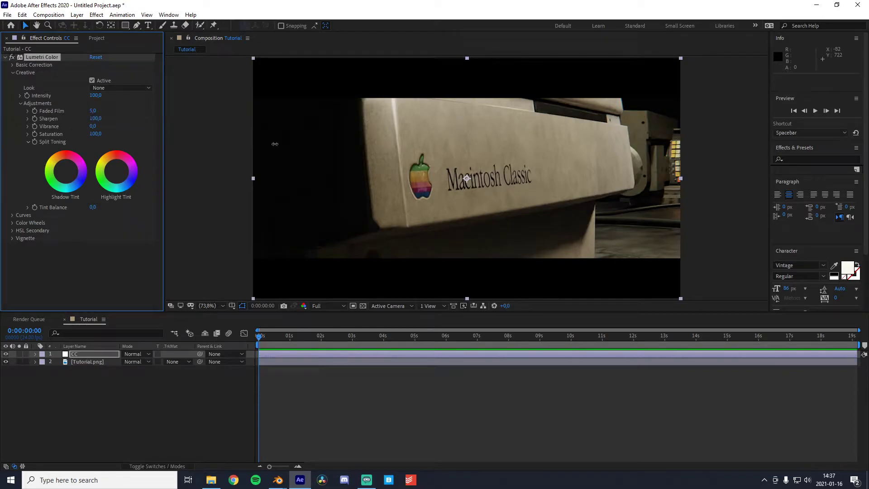
Set the Lumetri Creative vibrance to 2 and saturation to 110
drag(349, 147, 234, 147)
drag(92, 126, 111, 129)
click(91, 125)
text(2)
key(Return)
click(96, 134)
text(110)
key(Return)
Set the Lumetri vignette amount to -1,2
click(12, 72)
click(12, 103)
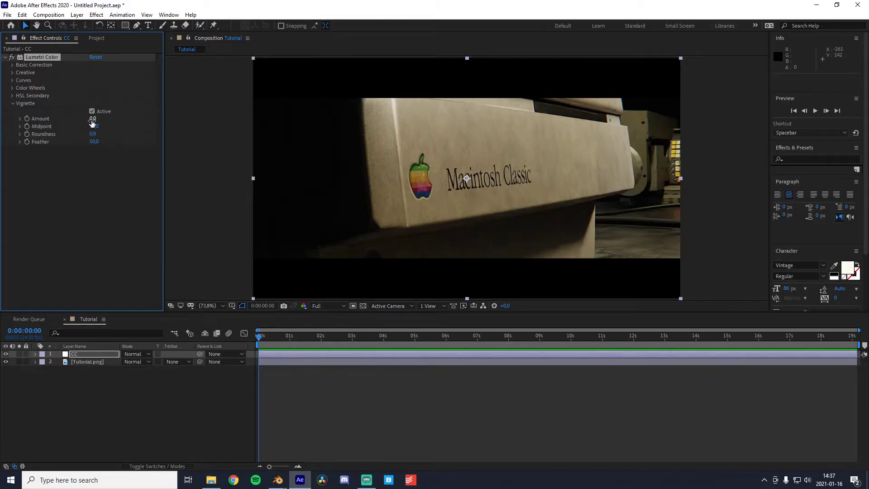
drag(92, 120, 47, 120)
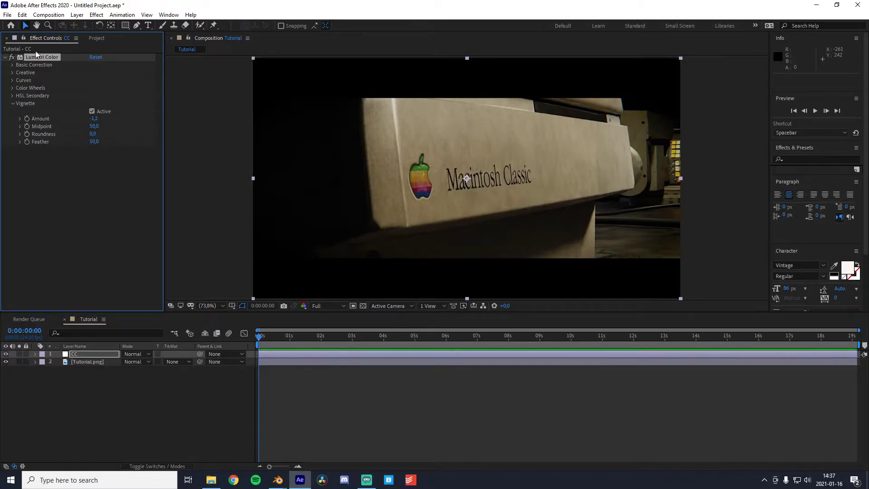
Apply the FilmConvert Nitrate effect to the CC layer below Lumetri Color
click(5, 57)
key(ctrl+space)
text(fi)
key(Return)
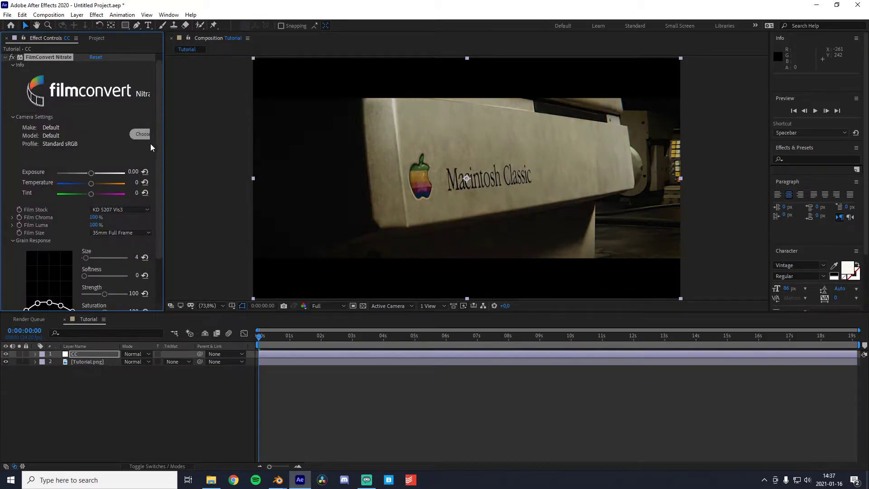
Try other film stocks such as KD P400 Ptra in FilmConvert Nitrate and return to KD 5207 Vis3
click(124, 209)
click(120, 232)
click(134, 208)
click(124, 393)
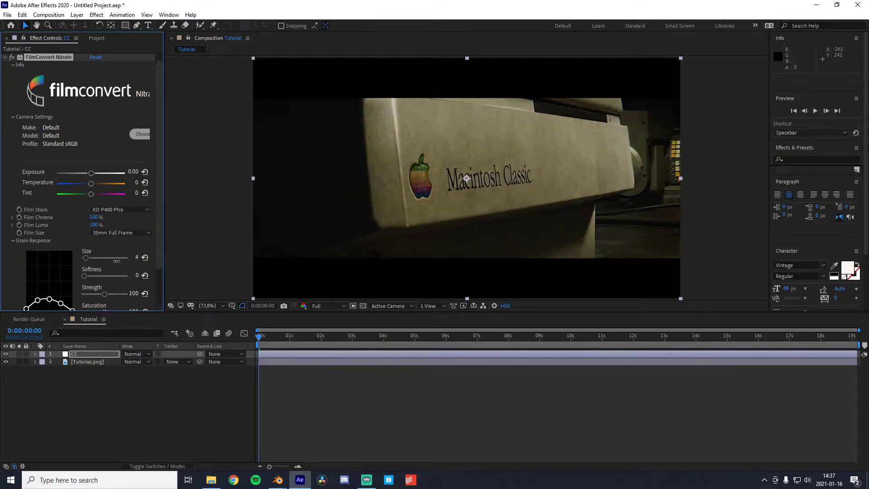
click(116, 208)
click(127, 222)
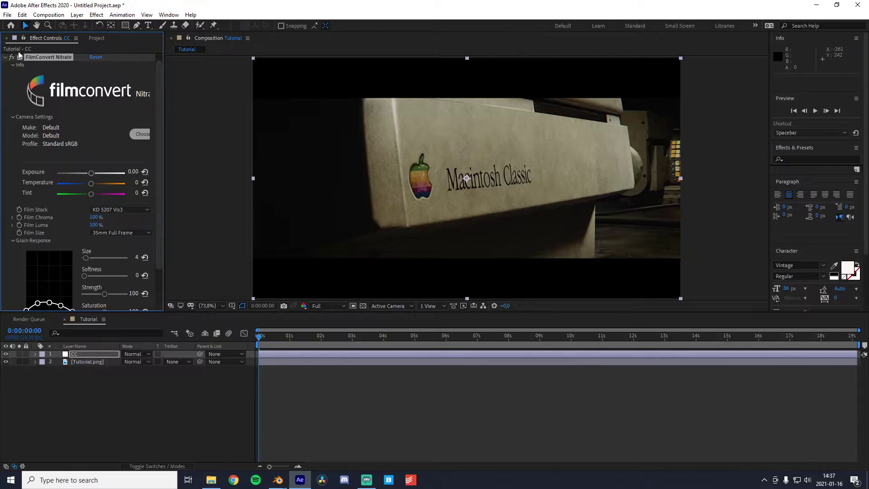
Reduce FilmConvert Nitrate's Film Chroma to 44% and collapse the effect's settings
drag(93, 219, 69, 227)
click(13, 64)
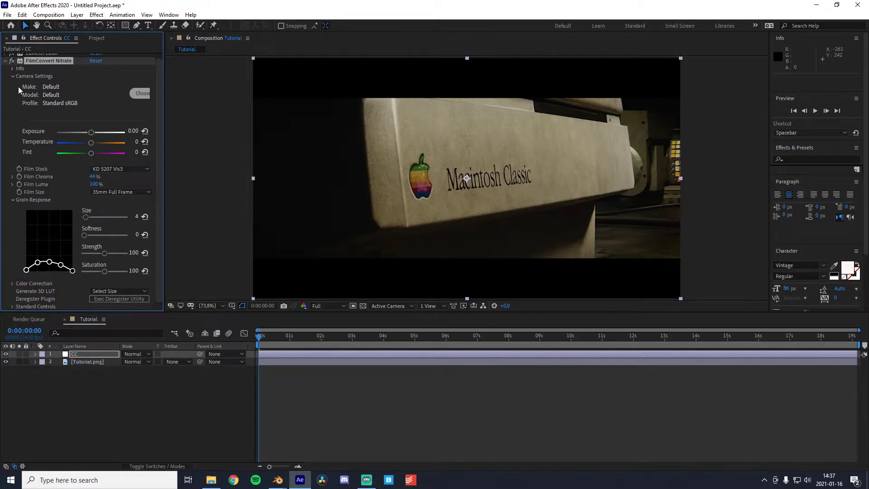
click(6, 60)
Apply the Glow effect to the CC layer after FilmConvert Nitrate
right_click(101, 175)
key(Escape)
key(ctrl+space)
text(glow)
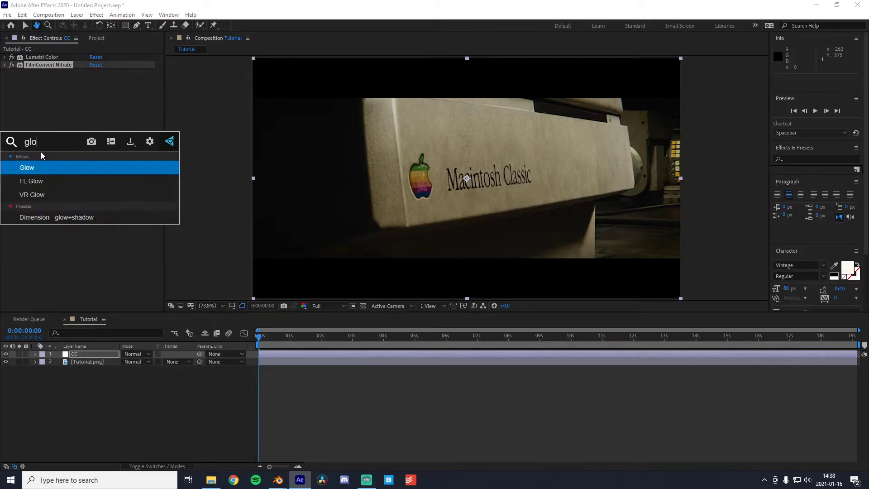
key(Return)
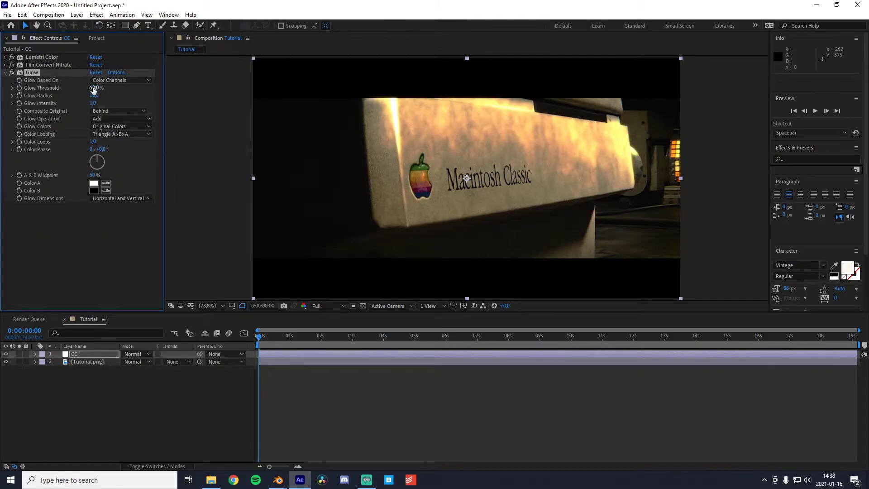
Set the Glow radius to about 345 and the Glow intensity to 0,2
drag(96, 97, 242, 100)
click(92, 103)
text(0,2)
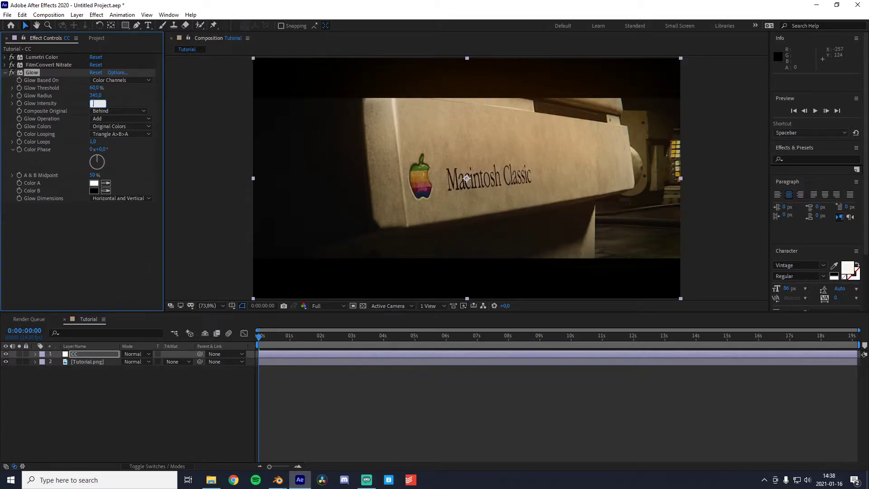
key(Return)
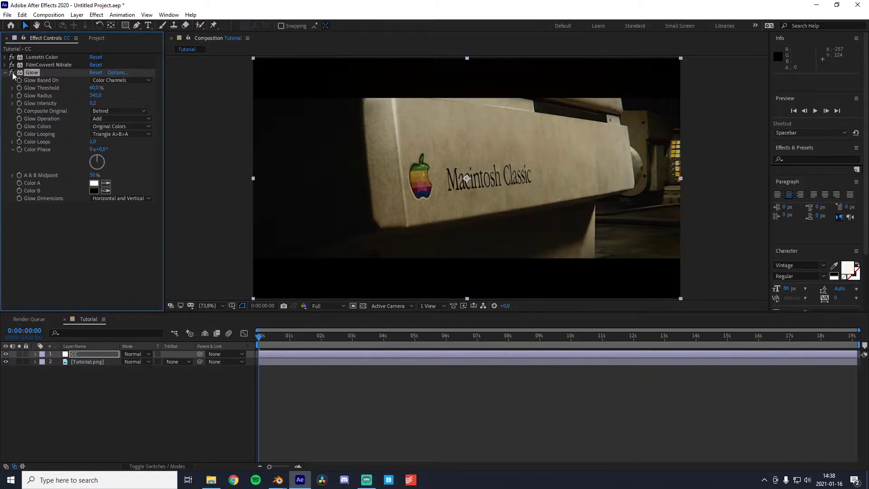
Collapse the Glow settings and apply the VR Digital Glitch effect to the CC layer
click(5, 73)
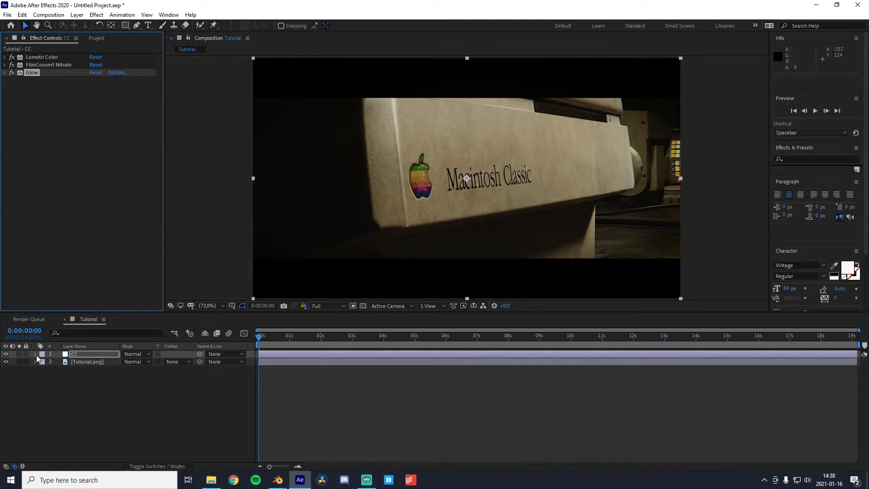
key(ctrl+space)
text(vr d)
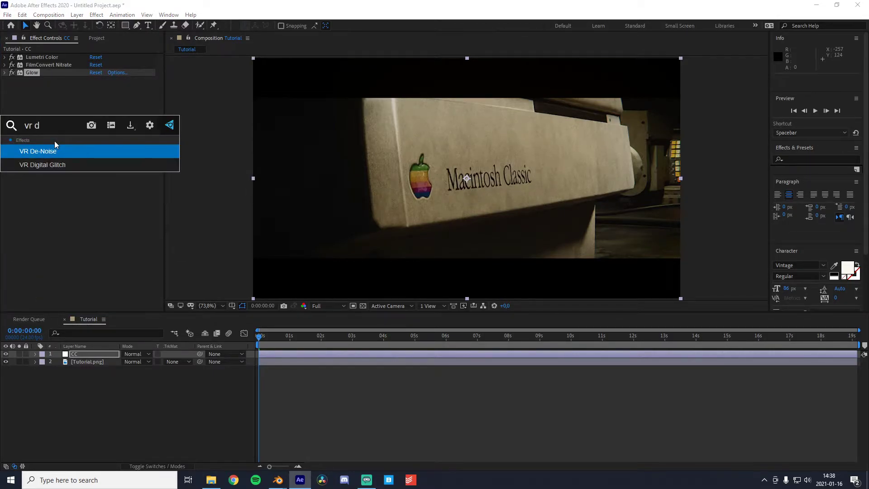
key(Down)
key(Return)
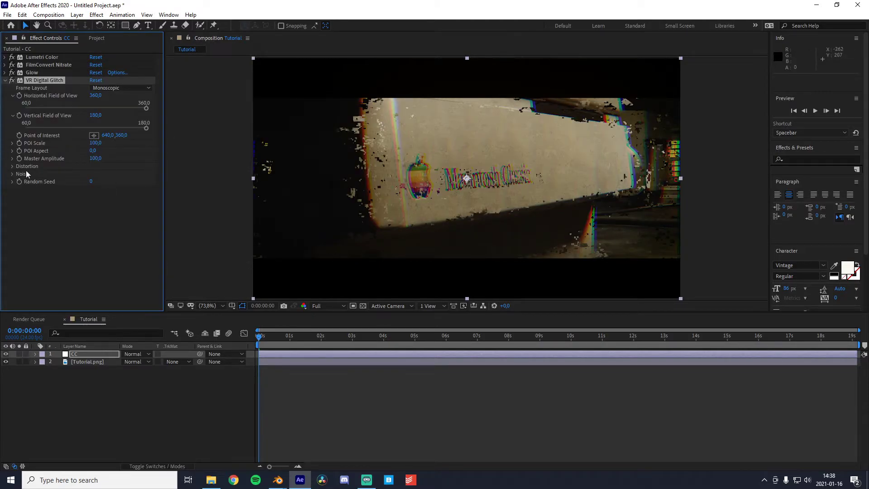
Zero VR Digital Glitch's Geometry Distortion X, Y and Z and its Distortion Rate, and set Distortion Complexity to 1,0
click(11, 168)
click(12, 167)
click(94, 181)
text(0)
click(94, 204)
text(0)
click(94, 212)
text(0)
Try a Color Distortion of 5 in VR Digital Glitch and settle on 3
click(95, 174)
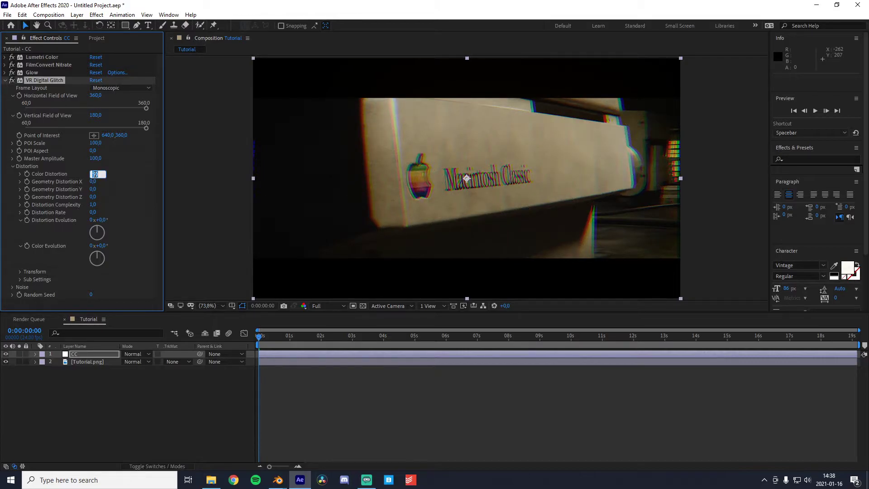
text(5)
key(Return)
key(period)
click(95, 174)
text(3)
key(Return)
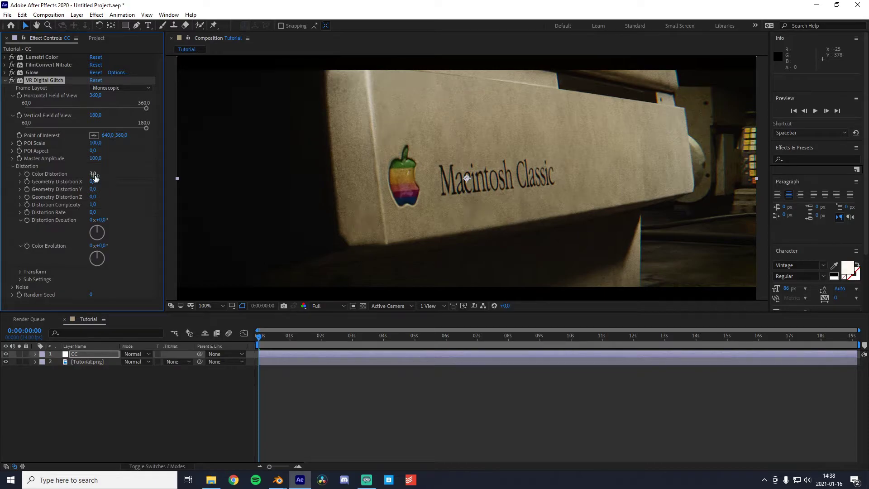
Examine the colour fringing on the Macintosh Classic lettering up close, comparing it with VR Digital Glitch off and on
key(period)
key(period)
key(period)
key(period)
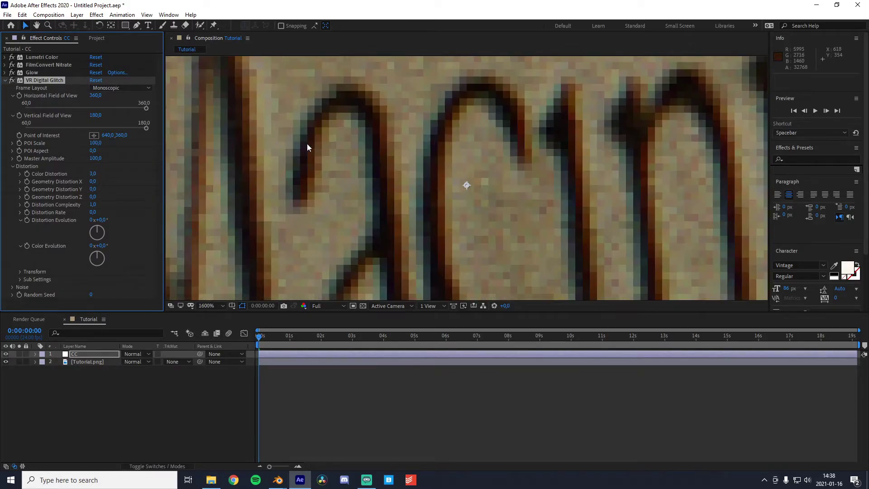
click(13, 81)
click(12, 81)
click(13, 81)
click(13, 81)
key(comma)
key(comma)
key(comma)
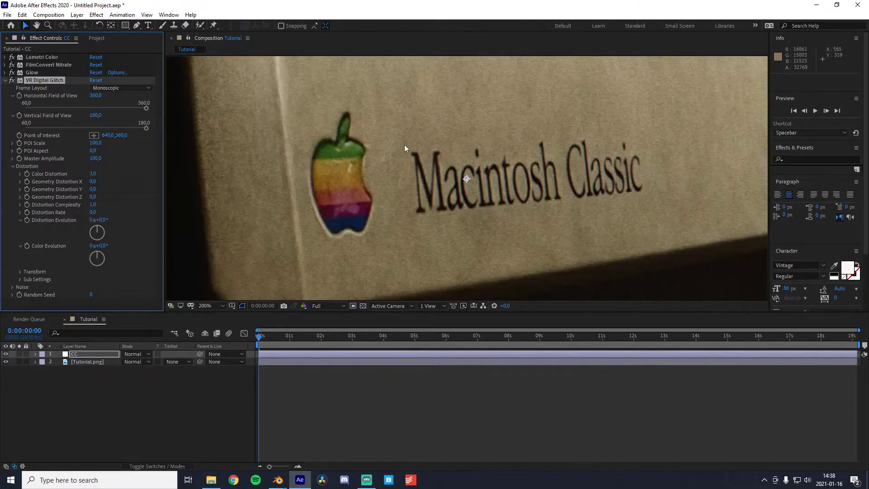
key(comma)
key(comma)
key(comma)
key(period)
key(period)
drag(485, 146, 457, 141)
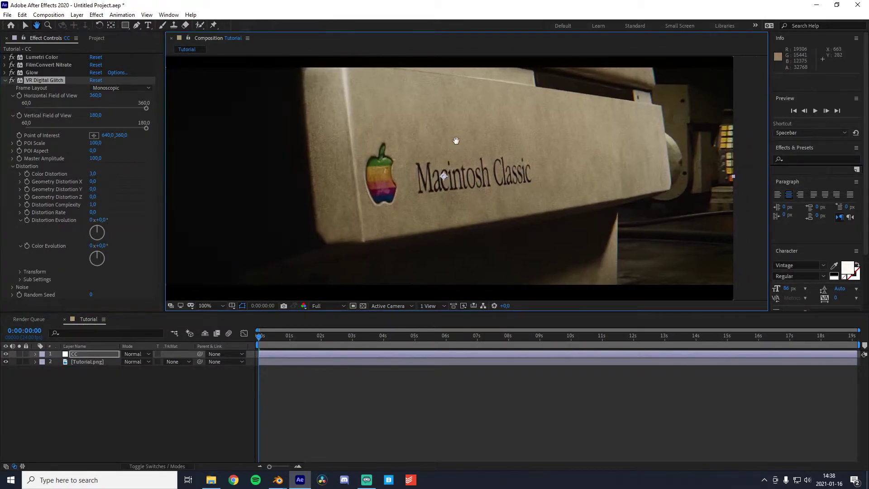
Collapse VR Digital Glitch's settings and compare the render with the CC layer hidden and shown
click(5, 81)
click(6, 354)
click(6, 354)
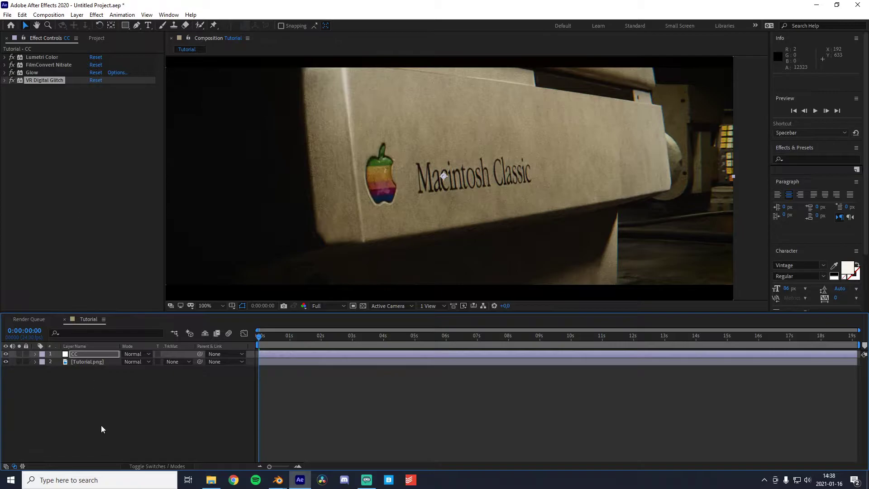
Select the Tutorial.png layer as the place above which a new layer is inserted
click(91, 362)
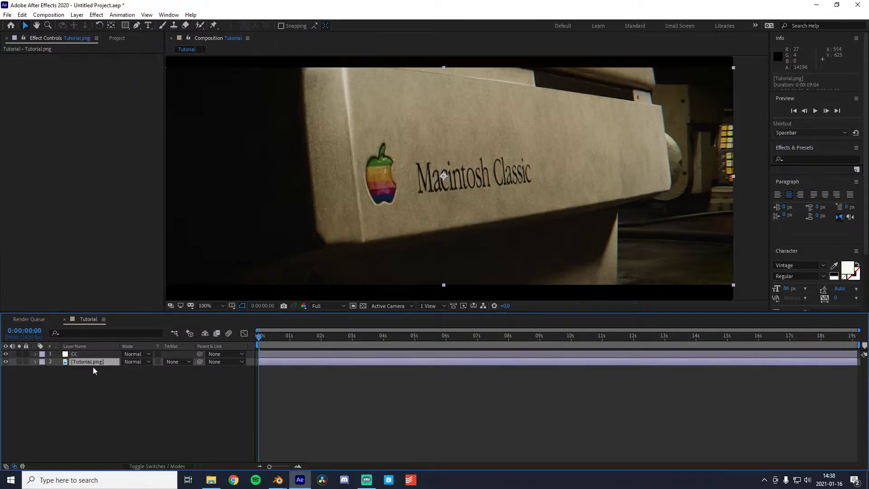
key(comma)
key(period)
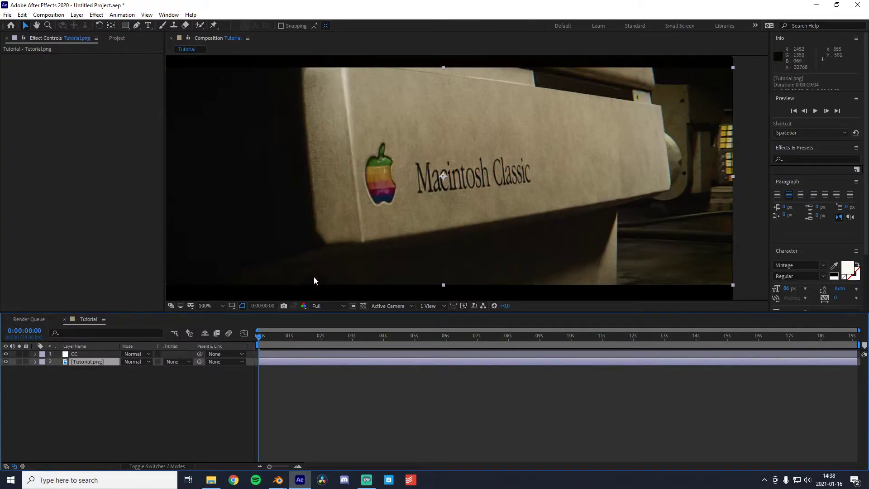
right_click(90, 384)
mouse_move(115, 287)
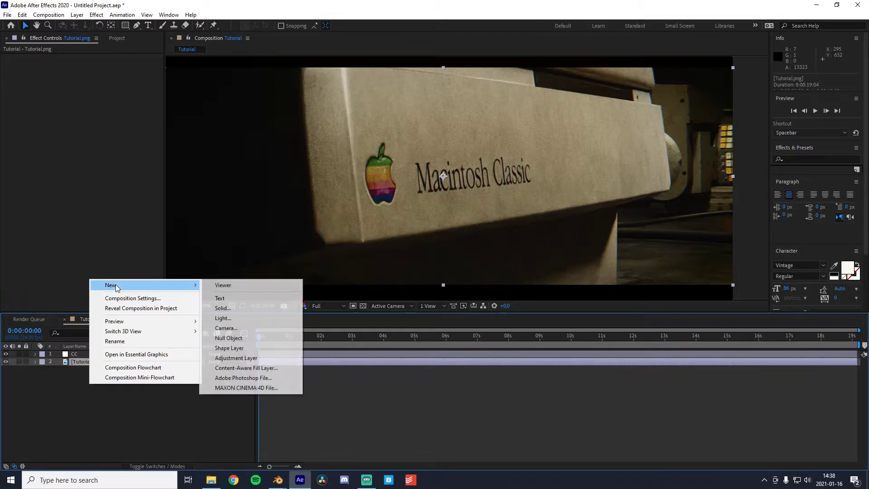
click(237, 368)
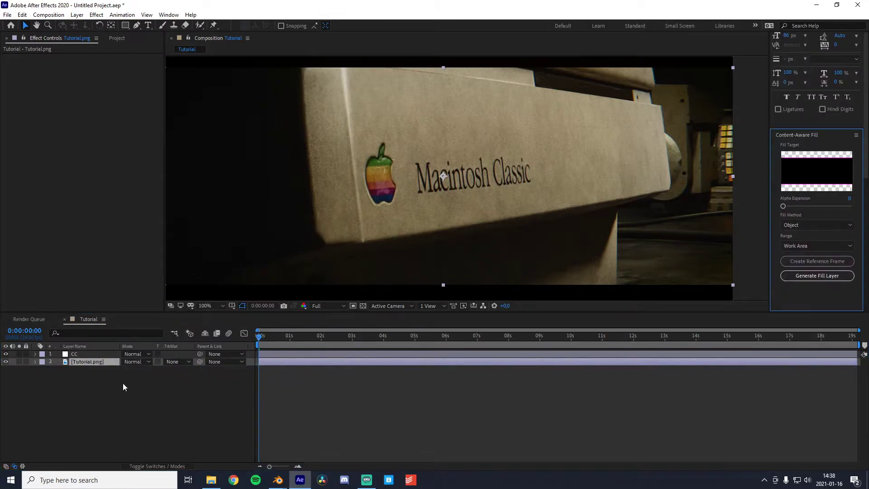
Create an adjustment layer directly above Tutorial.png and rename it dof
right_click(97, 383)
mouse_move(116, 284)
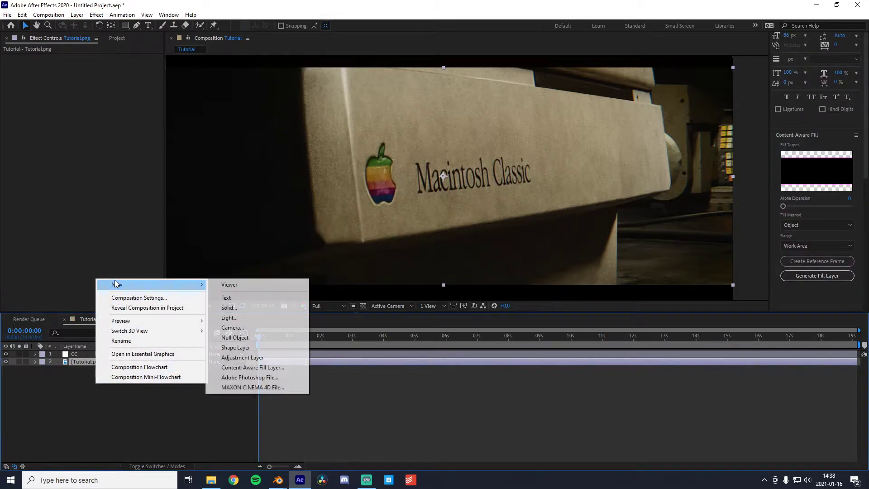
click(238, 357)
key(Return)
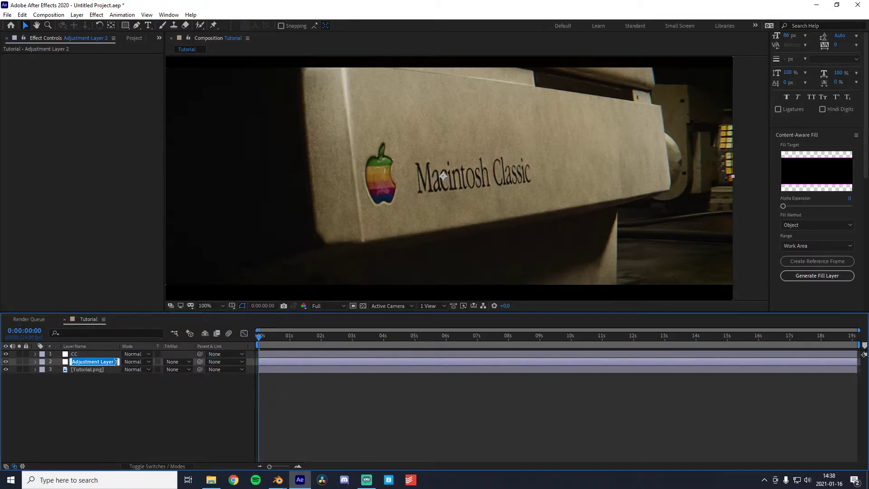
text(dof)
key(Return)
scroll(810, 127, up, 5)
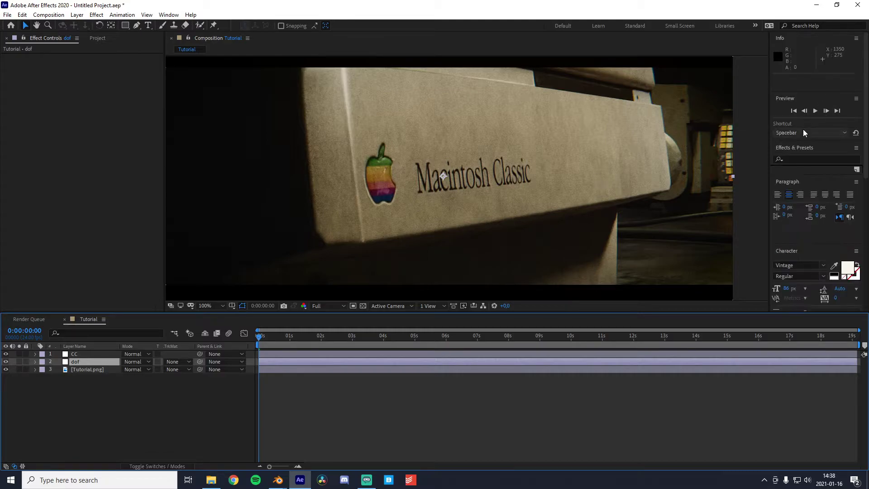
scroll(517, 184, down, 2)
scroll(468, 207, up, 2)
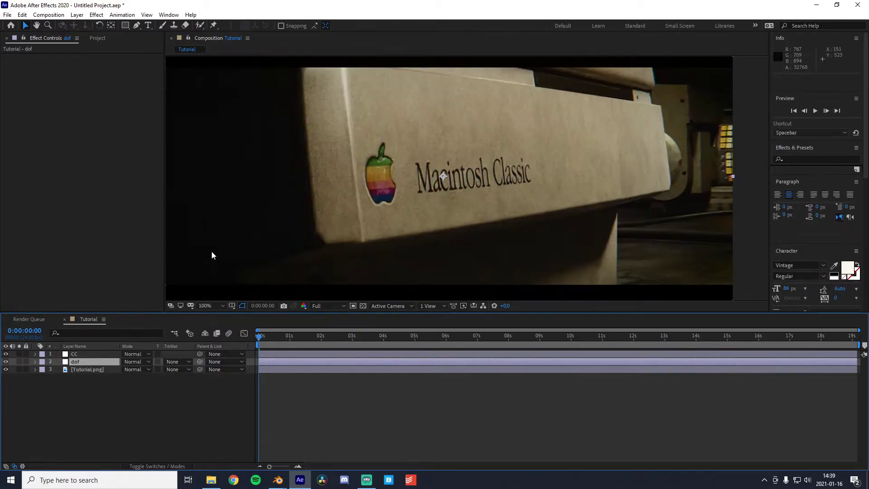
key(space)
key(ctrl+space)
drag(283, 337, 254, 341)
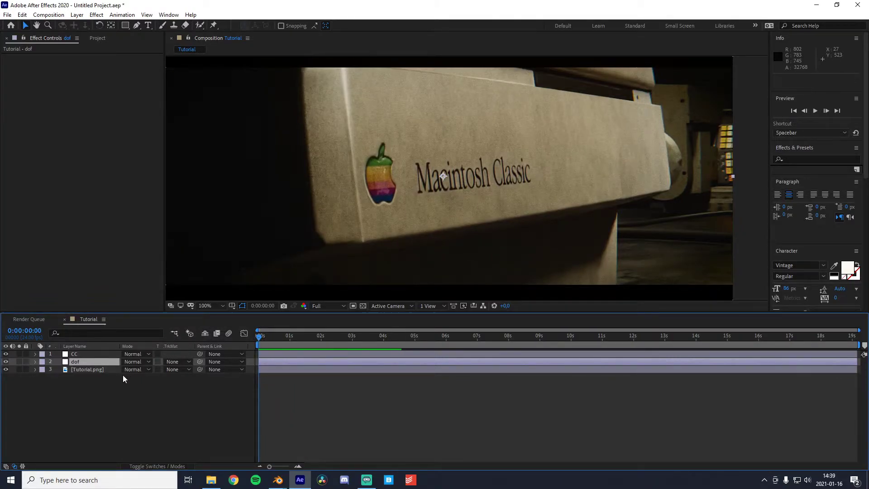
Apply Camera Lens Blur to the dof layer with a Blur Radius of 10 and Repeat Edge Pixels enabled
key(ctrl+space)
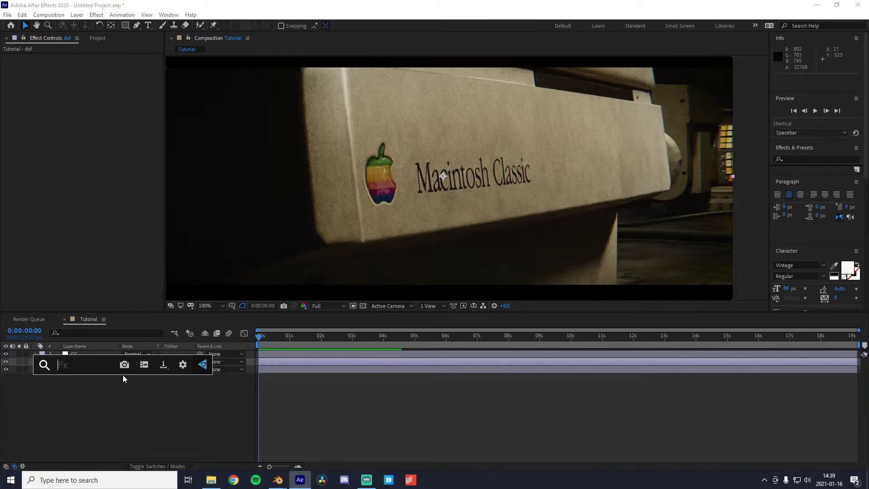
text(camera)
key(Down)
key(Return)
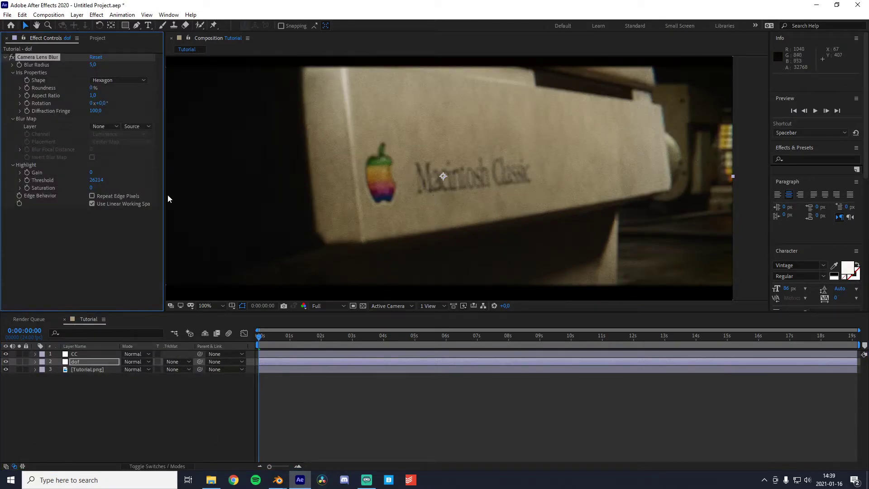
click(96, 64)
text(10)
key(Return)
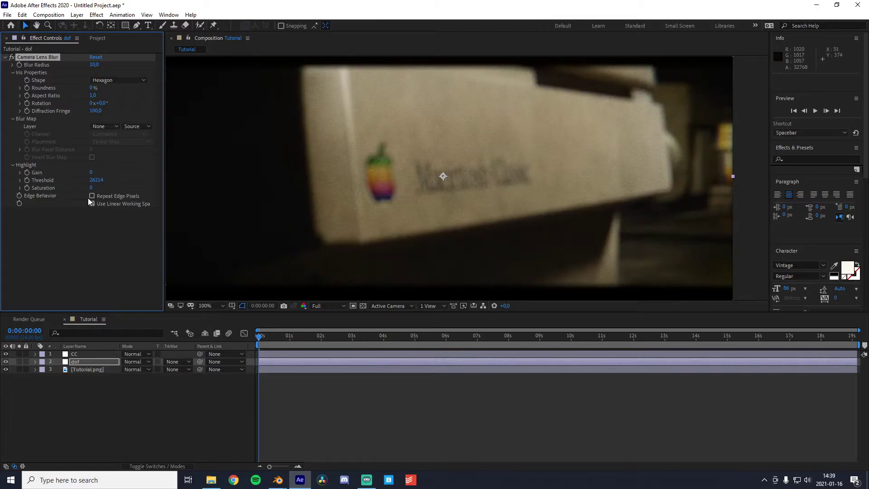
click(92, 196)
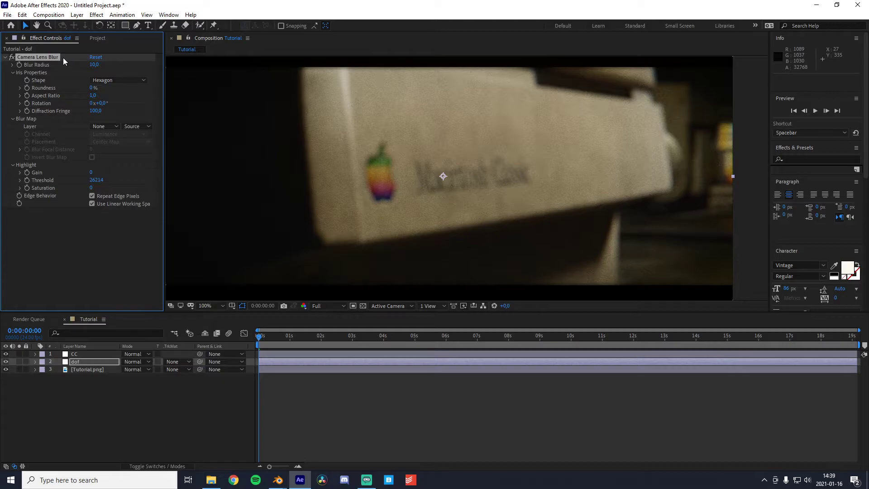
Replace Camera Lens Blur on the dof layer with FL Depth Of Field and raise its radius to about 16,9
key(Delete)
key(ctrl+space)
text(fl dof)
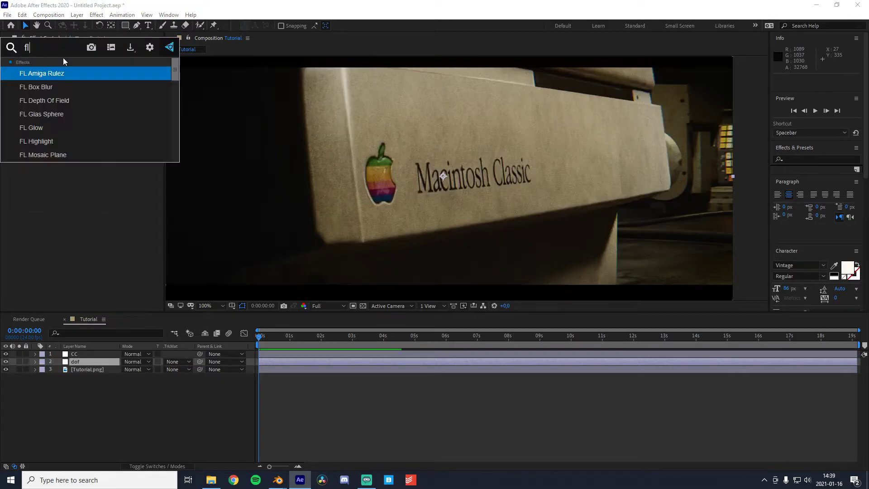
key(Return)
drag(96, 80, 168, 81)
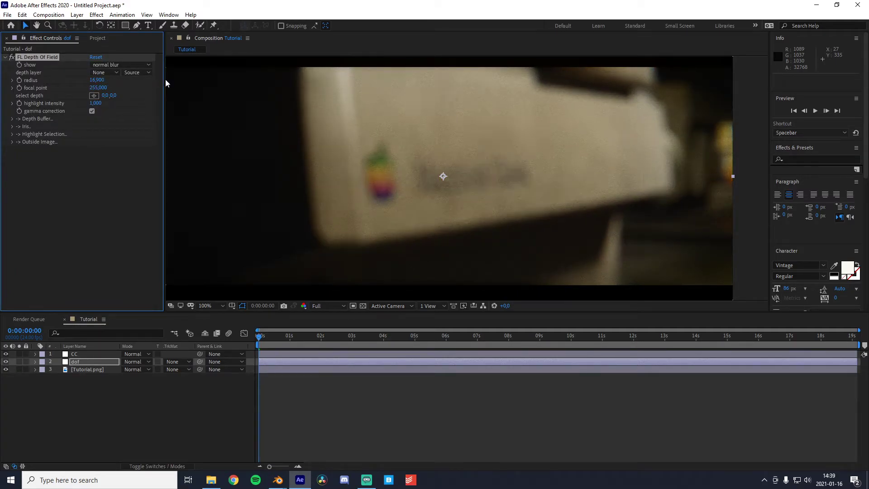
Set FL Depth Of Field's iris border thickness to 0,05 and its relative border brightness to about 0,91
click(12, 127)
click(97, 165)
key(BackSpace)
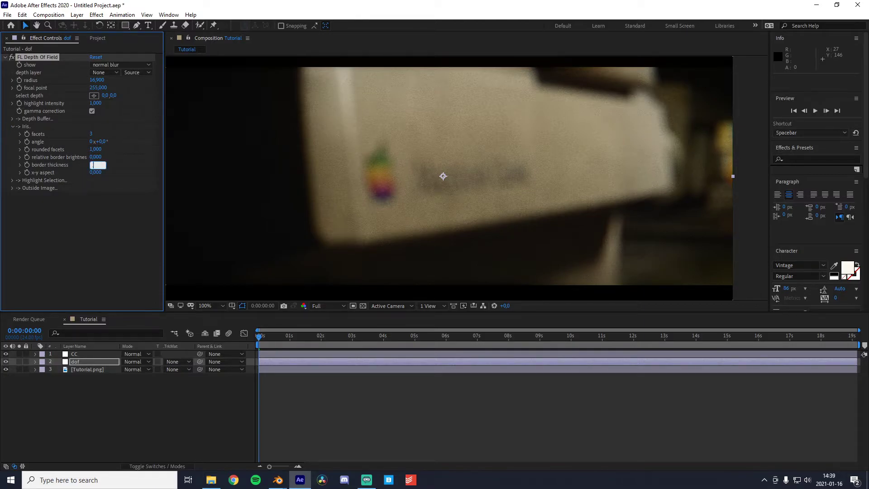
text(.05)
key(Return)
drag(95, 157, 191, 157)
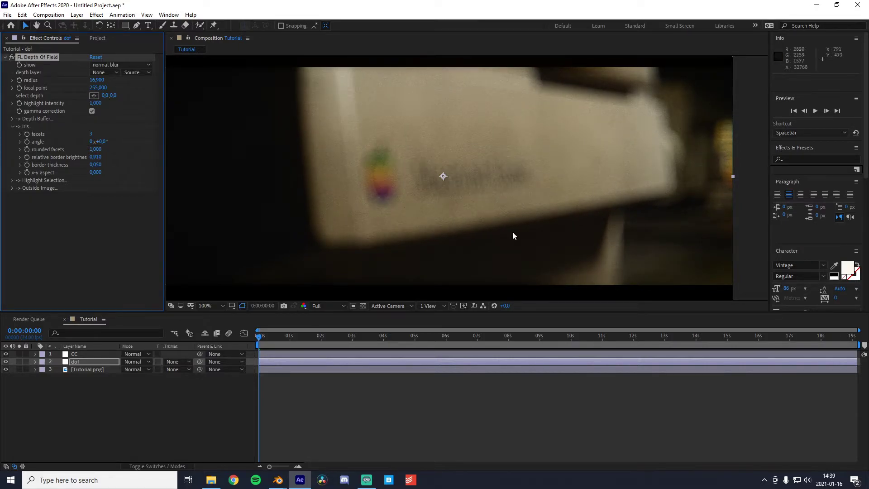
Compare the image with FL Depth Of Field off and on, and inspect the blurred areas up close
click(13, 57)
click(13, 57)
click(13, 57)
click(14, 57)
scroll(630, 213, up, 1)
drag(630, 212, 346, 128)
scroll(438, 144, down, 1)
drag(428, 136, 648, 186)
Try a slight change to the iris x-y aspect in FL Depth Of Field and return it to 0
drag(92, 172, 93, 172)
right_click(93, 172)
click(77, 238)
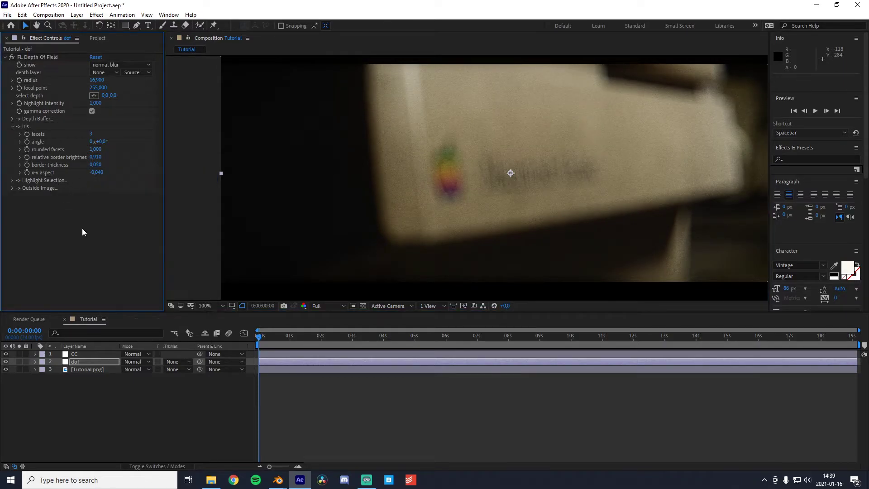
click(95, 172)
text(90)
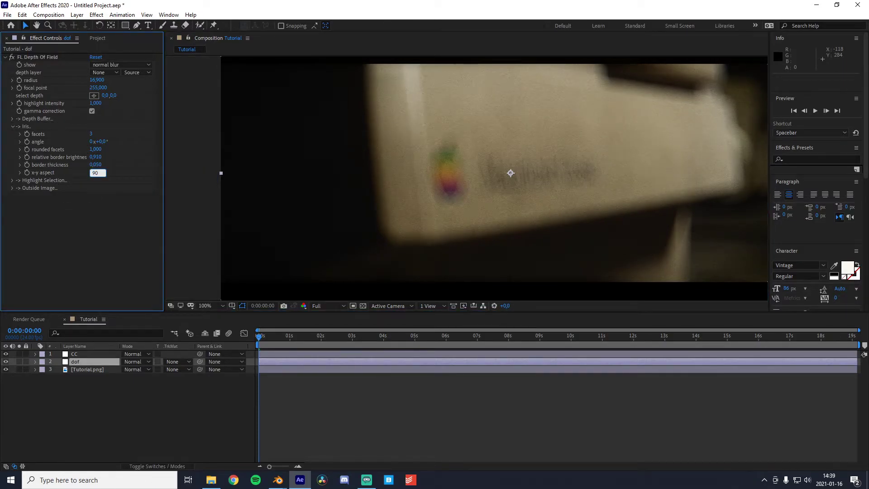
key(Return)
Preview the iris shape of FL Depth Of Field, return to normal blur and delete the effect from the dof layer
click(116, 65)
click(109, 84)
drag(549, 167, 431, 142)
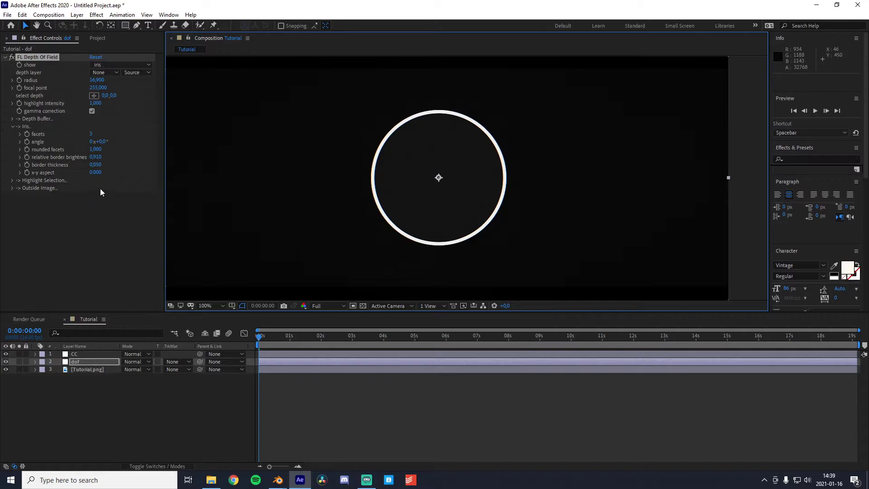
click(116, 66)
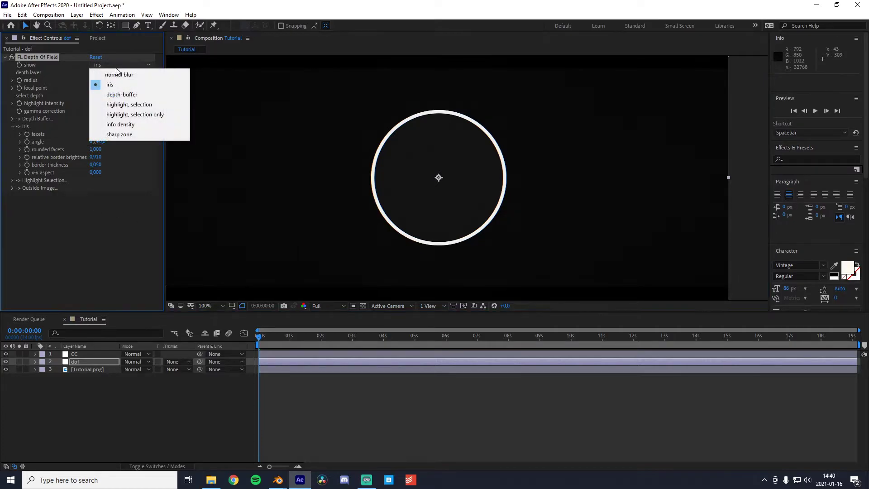
click(120, 74)
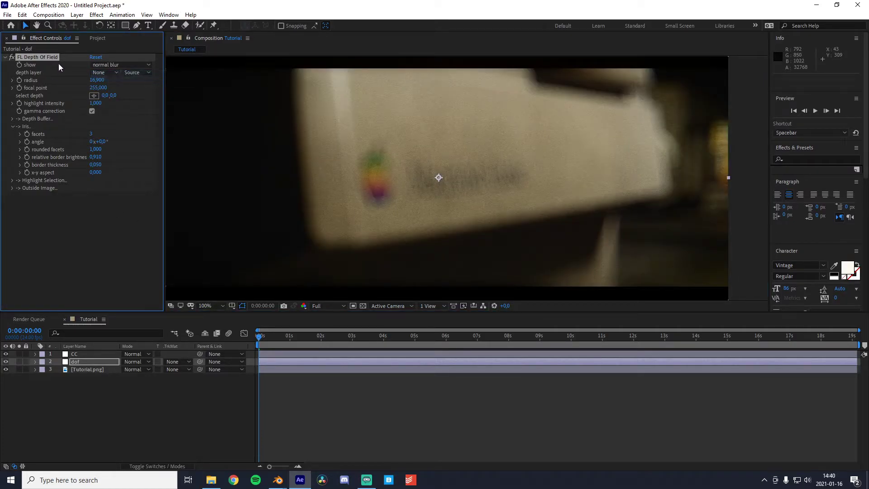
key(Delete)
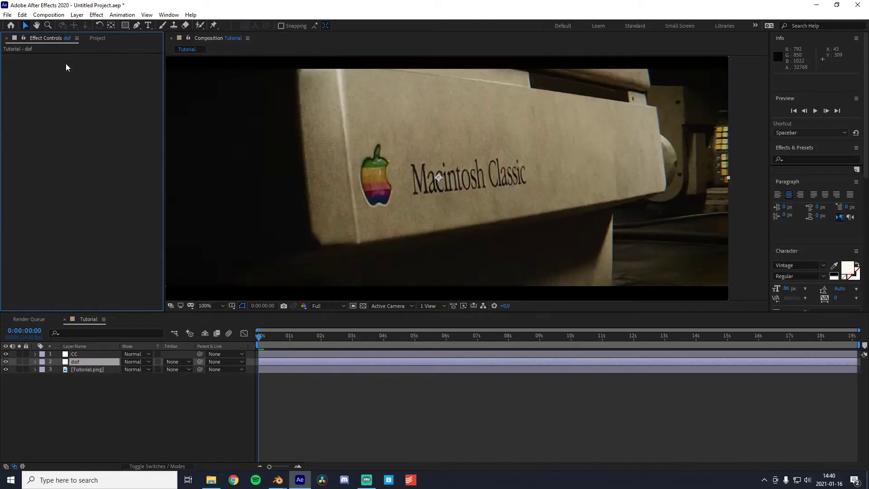
key(ctrl+space)
text(ca)
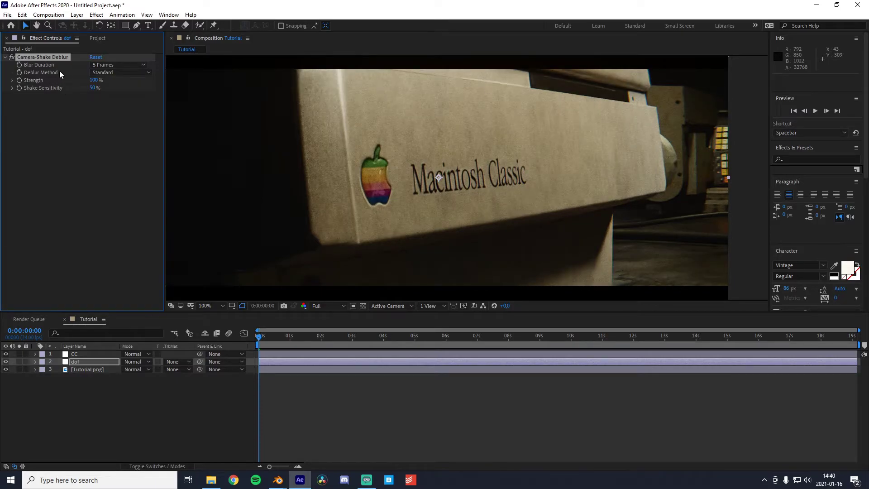
key(Delete)
Apply Camera Lens Blur to the dof layer and raise its Blur Radius to about 26
key(ctrl+space)
text(camera)
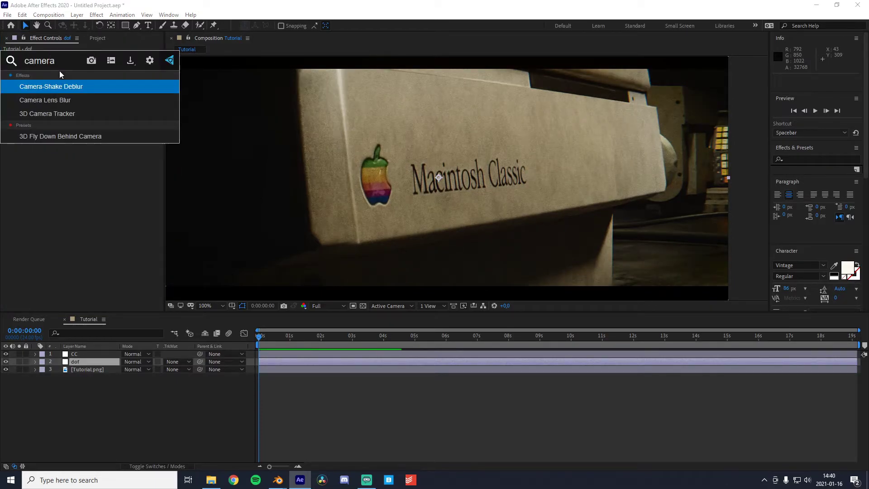
key(Down)
key(Return)
drag(93, 64, 105, 69)
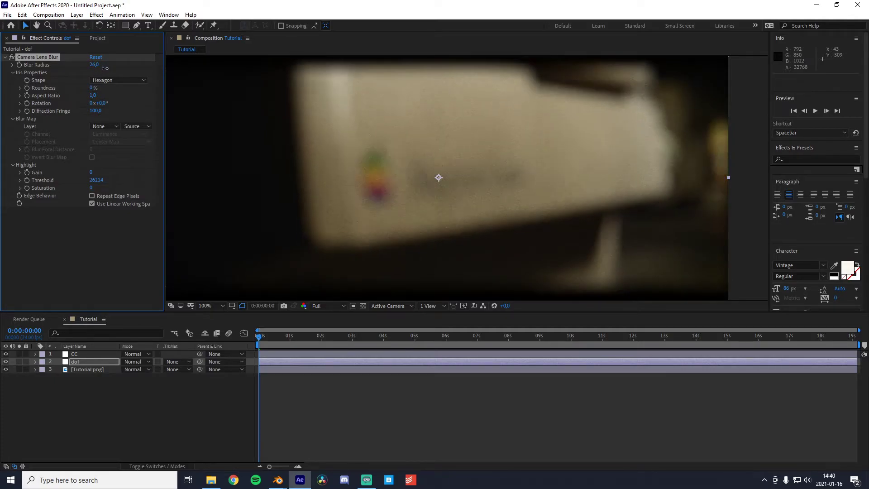
Set the Blur Radius of Camera Lens Blur to 25 and enable Repeat Edge Pixels
click(94, 65)
key(Return)
click(92, 196)
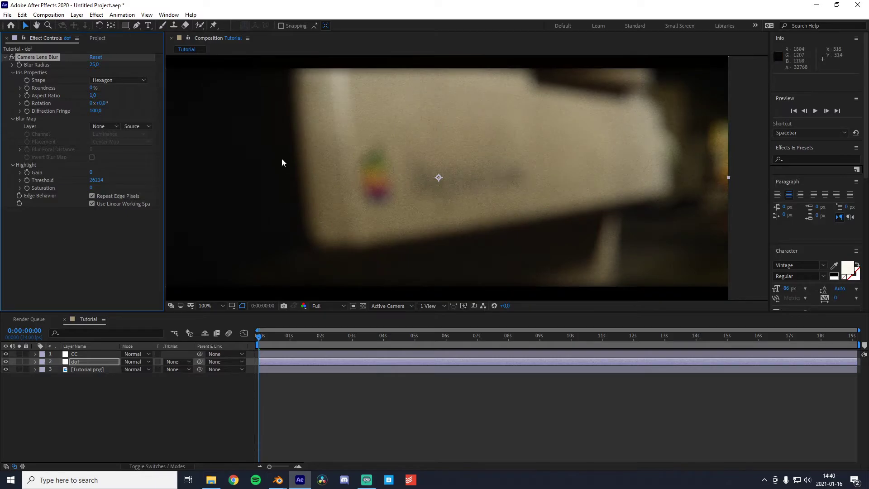
Raise the Diffraction Fringe to 500 and inspect the blurred edges up close with Camera Lens Blur off and on
drag(97, 111, 592, 140)
scroll(479, 158, up, 2)
drag(345, 101, 452, 178)
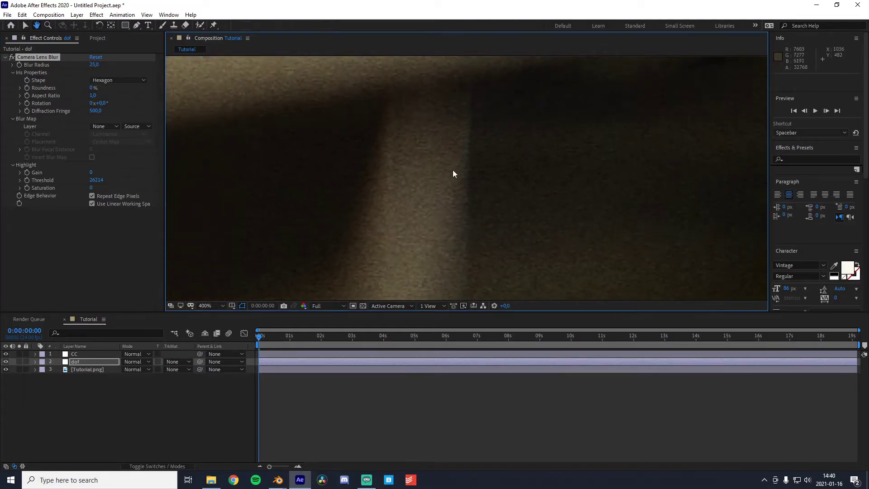
click(13, 57)
click(12, 57)
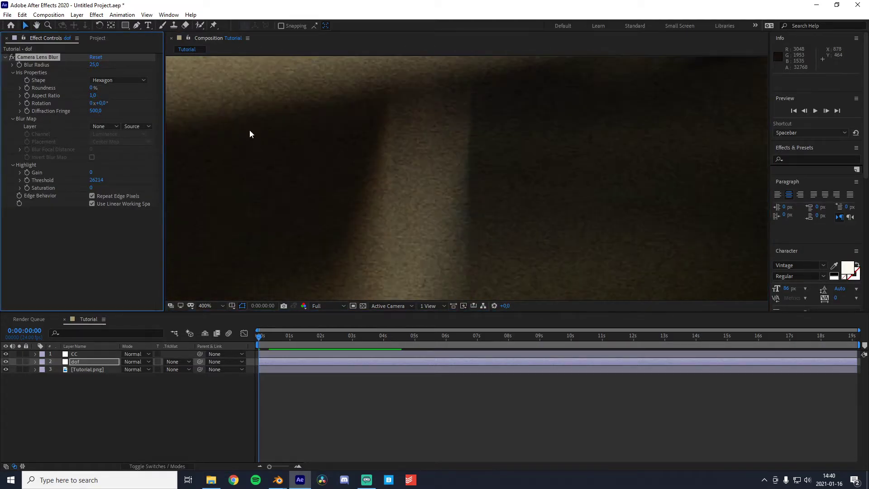
drag(98, 114, 604, 153)
scroll(522, 156, down, 1)
drag(98, 114, 136, 116)
scroll(328, 129, down, 1)
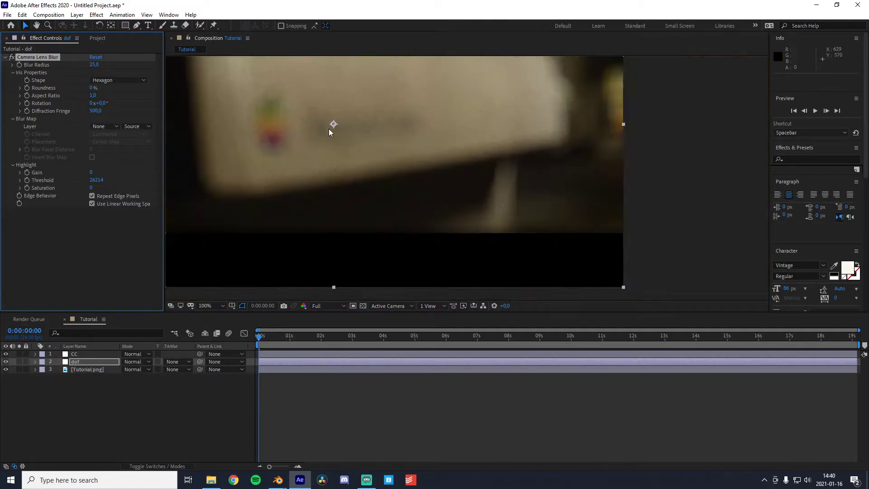
drag(329, 129, 355, 153)
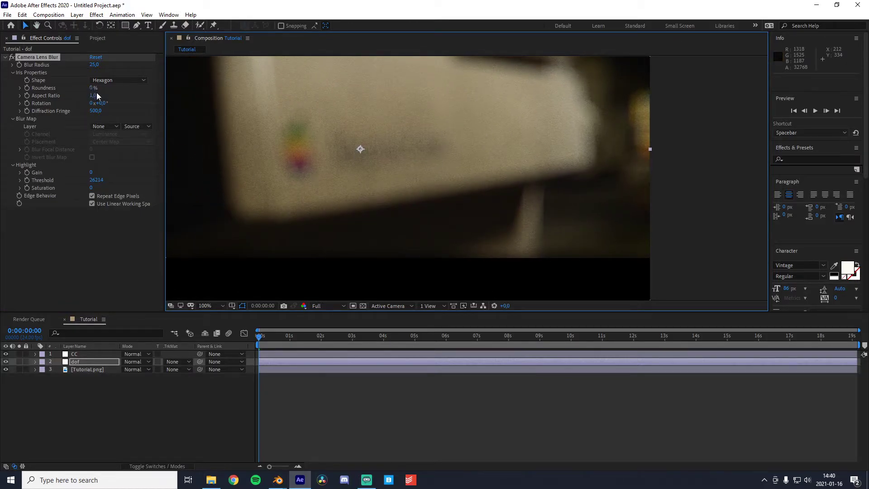
Raise the iris Roundness of Camera Lens Blur to about 88% and check the blurred image
drag(91, 89, 117, 93)
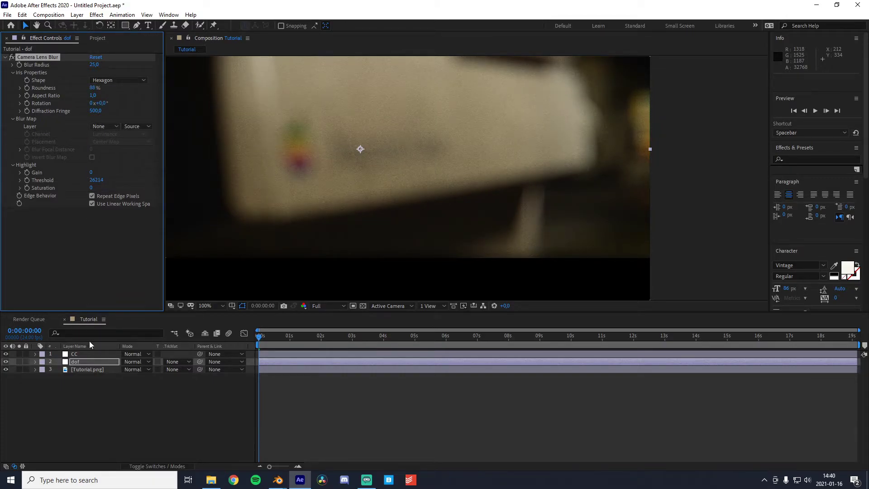
drag(366, 112, 428, 146)
scroll(432, 146, down, 1)
scroll(424, 148, up, 1)
drag(384, 170, 402, 141)
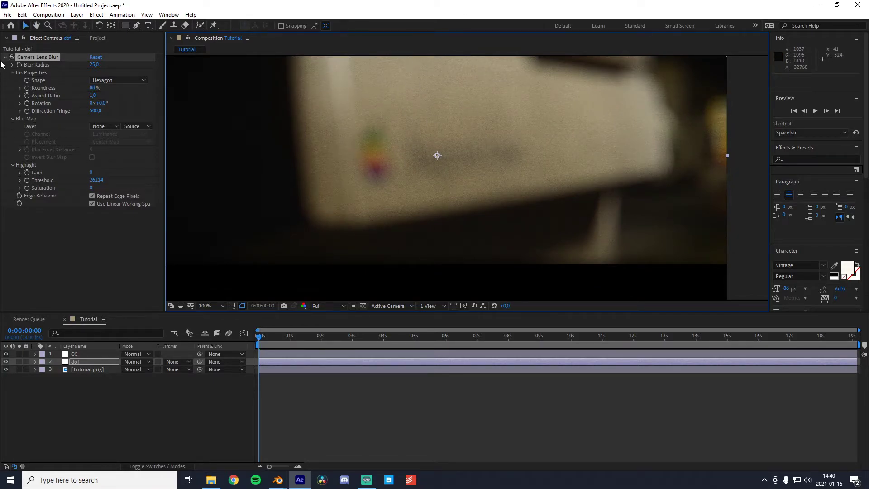
Create a new 1280 × 720 px solid in black (000000)
right_click(77, 399)
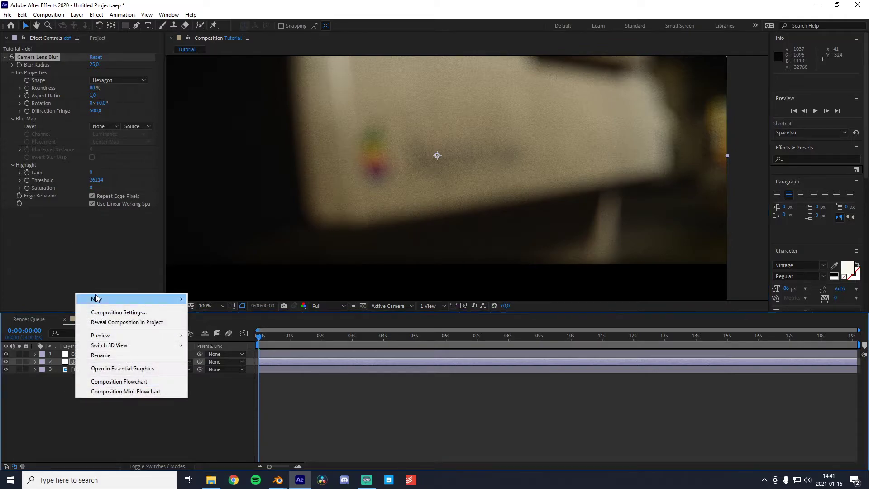
mouse_move(96, 299)
click(205, 319)
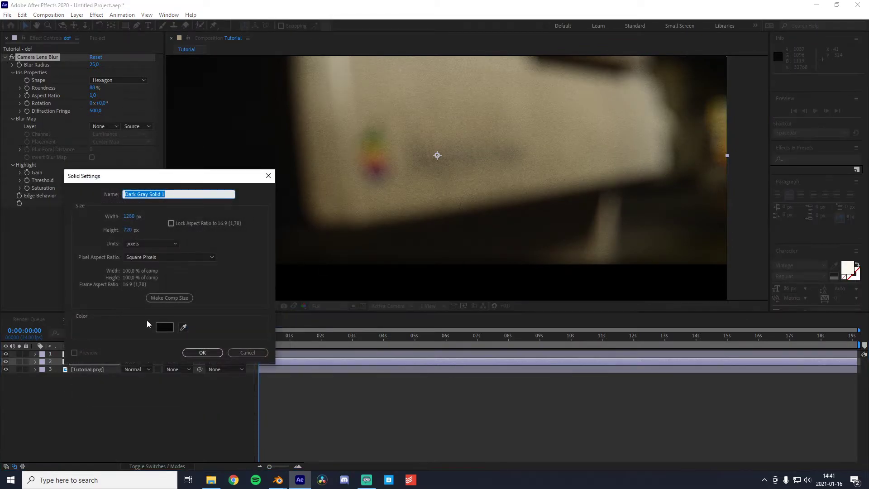
click(164, 327)
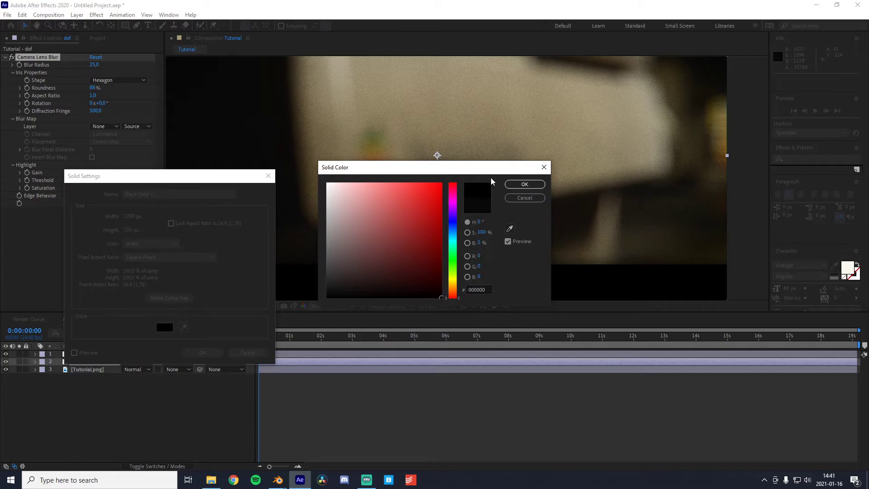
click(523, 185)
click(203, 353)
Create a second full-frame solid coloured white (FFFFFF)
right_click(90, 397)
mouse_move(170, 300)
click(212, 319)
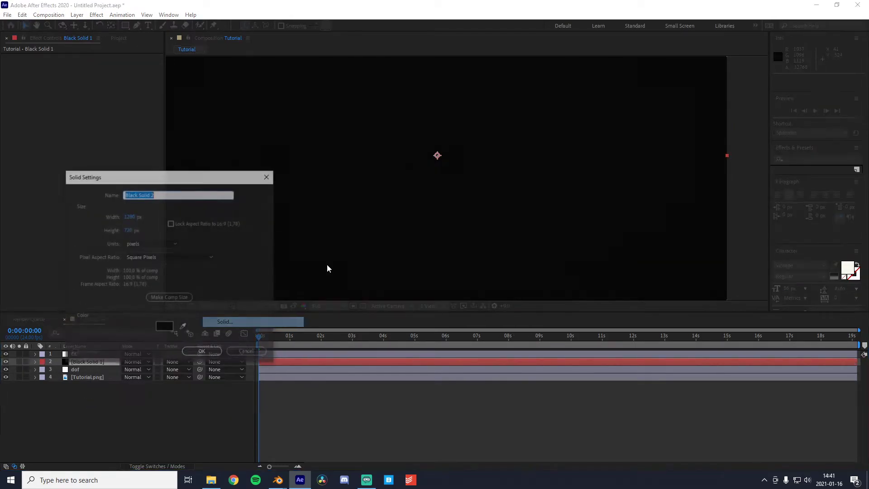
click(165, 327)
click(327, 181)
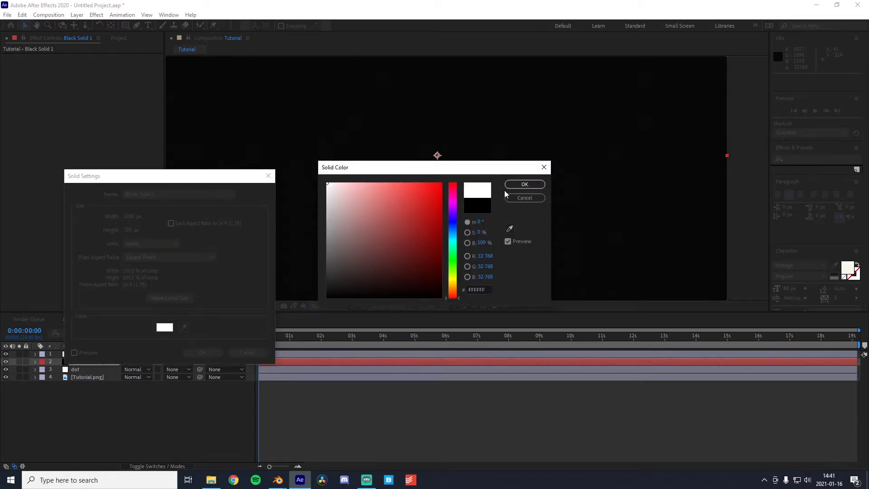
click(522, 186)
click(203, 352)
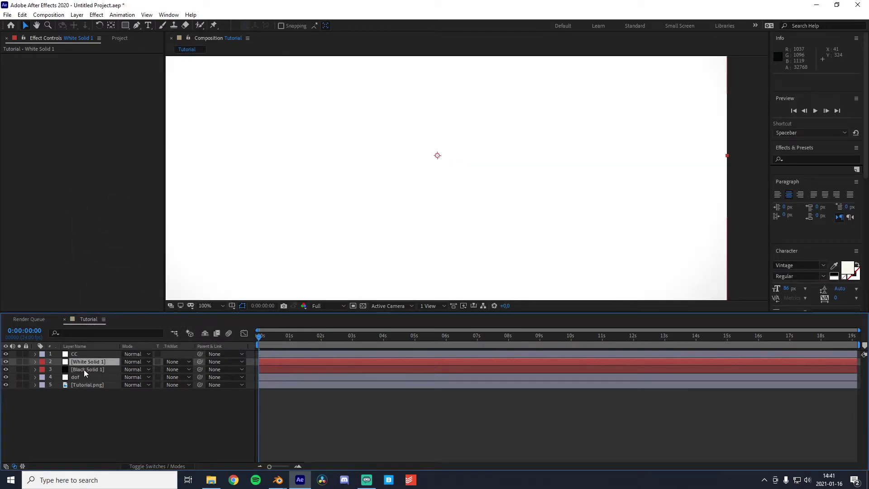
Hide the black and white solids and activate the Pen tool with the white solid selected
click(81, 369)
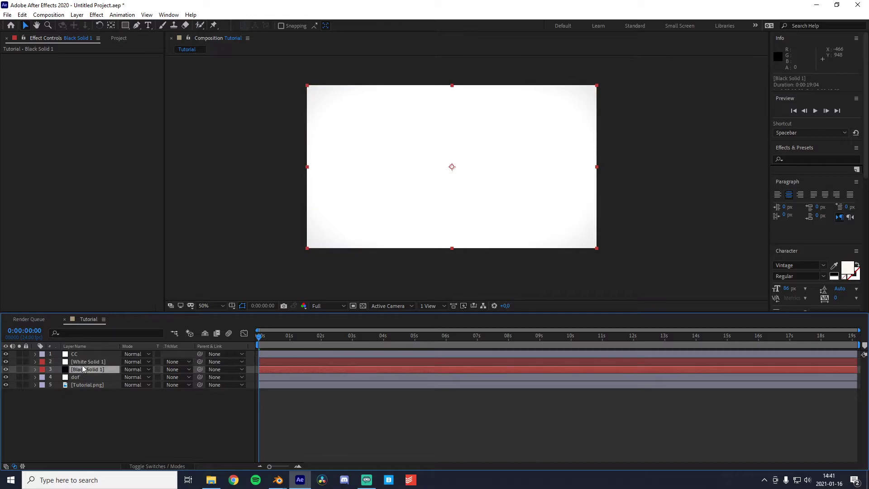
click(5, 369)
click(6, 362)
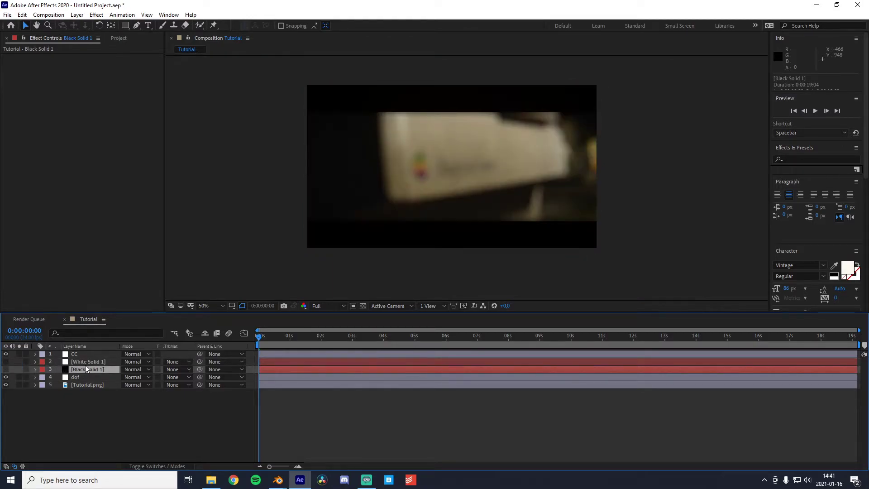
click(86, 362)
key(g)
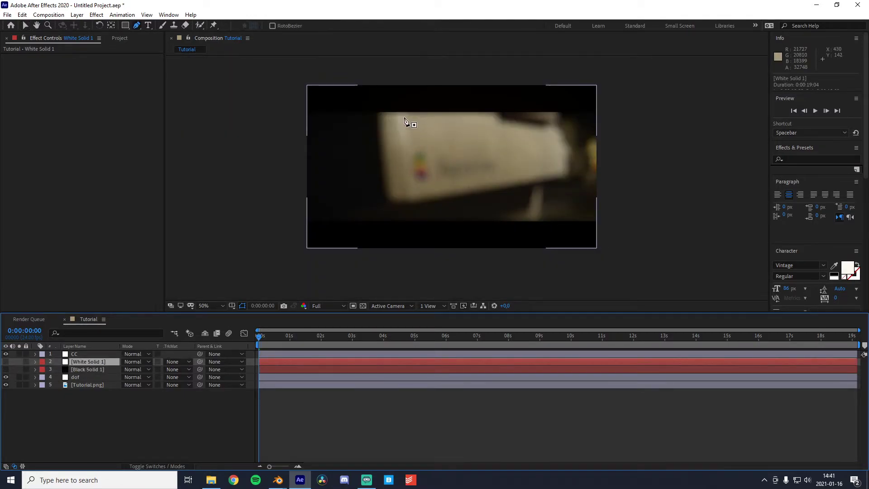
click(409, 104)
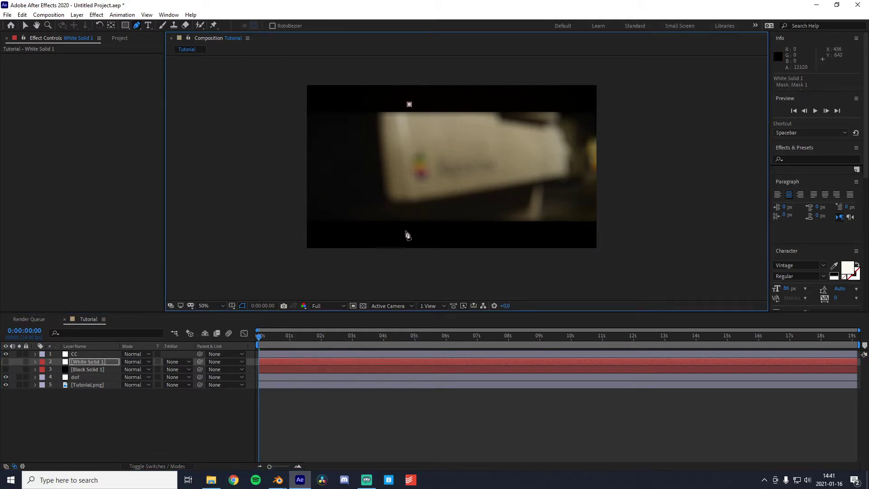
click(401, 275)
drag(410, 105, 374, 97)
key(ctrl+z)
key(ctrl+z)
key(ctrl+z)
Draw a tall four-point mask on the white solid over the logo area, extending past the frame's upper and lower edges
click(409, 68)
click(404, 286)
click(457, 286)
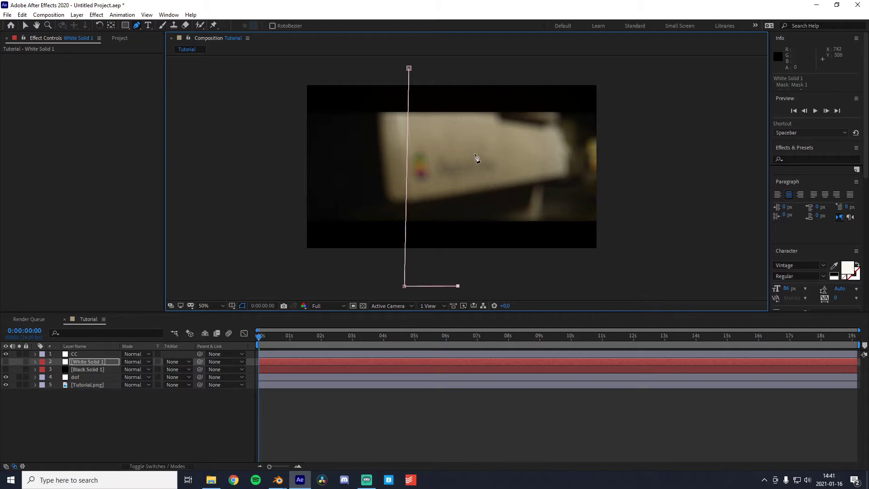
click(471, 59)
click(409, 67)
drag(457, 285, 459, 286)
drag(471, 59, 464, 59)
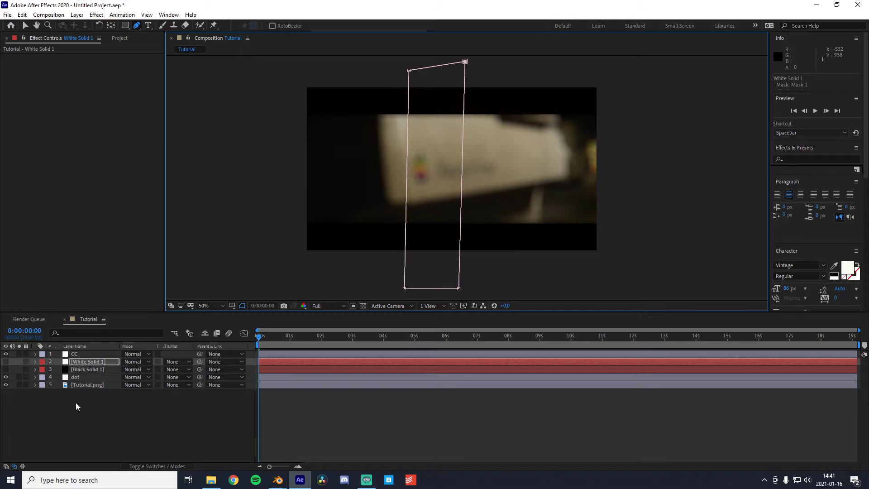
Show the white solid and raise its Mask Feather to about 252 pixels
click(72, 364)
click(4, 361)
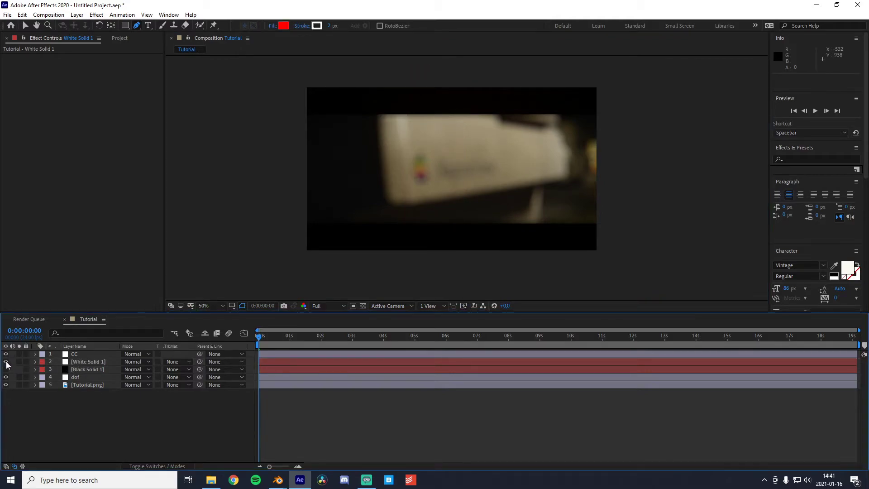
click(7, 361)
click(80, 364)
key(f)
drag(135, 377, 238, 381)
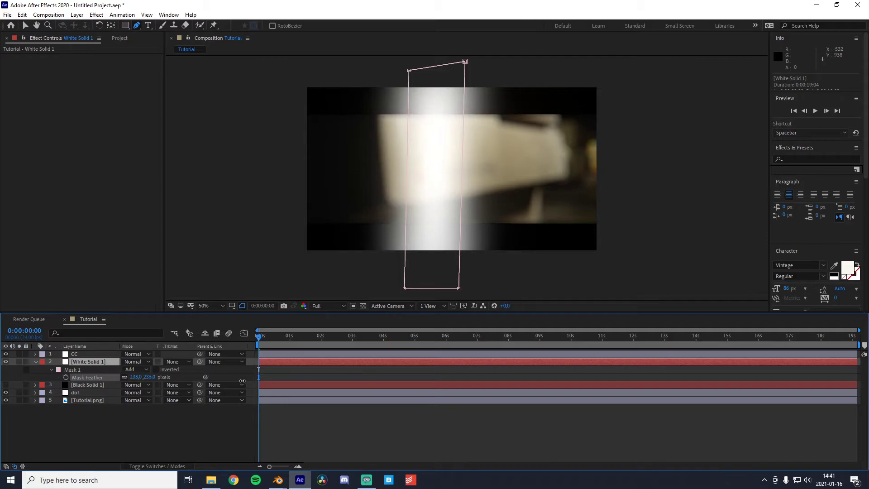
Duplicate the masked white solid and raise the Mask Feather of the lower copy to about 574 pixels
click(86, 361)
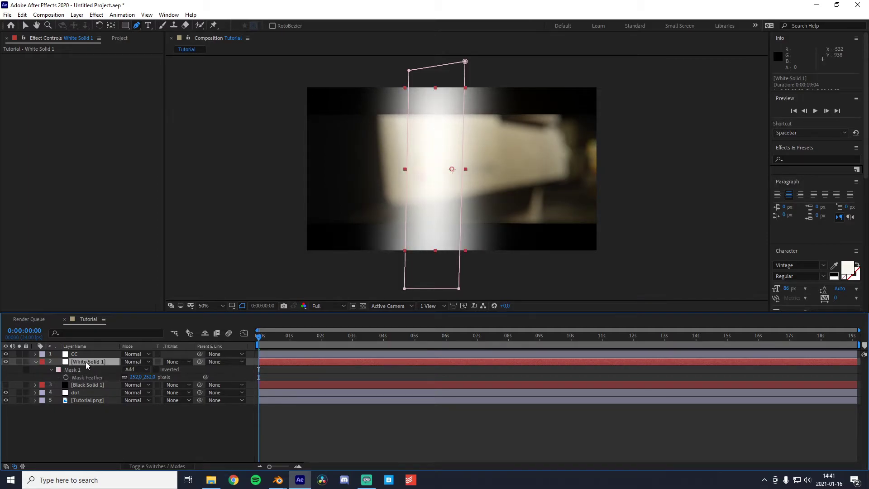
key(ctrl+d)
drag(136, 384, 276, 377)
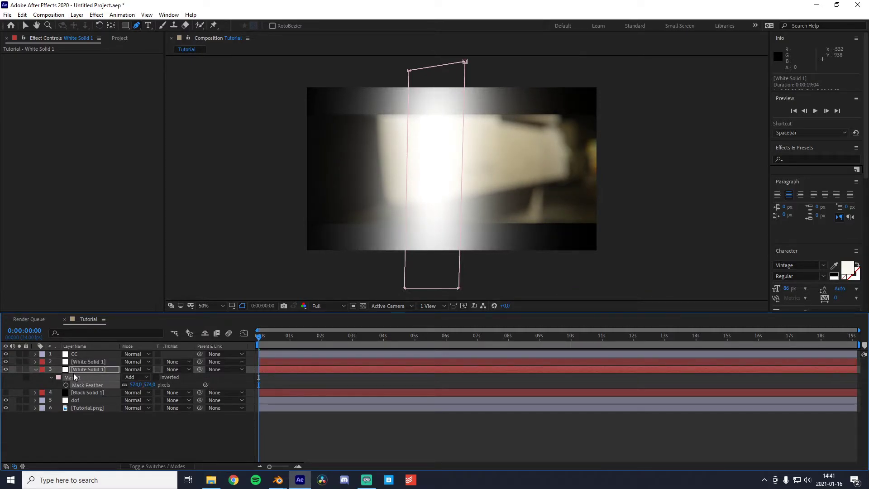
Show the black solid beneath the white ones, inspect the gradient and collapse the mask properties
click(75, 394)
click(5, 392)
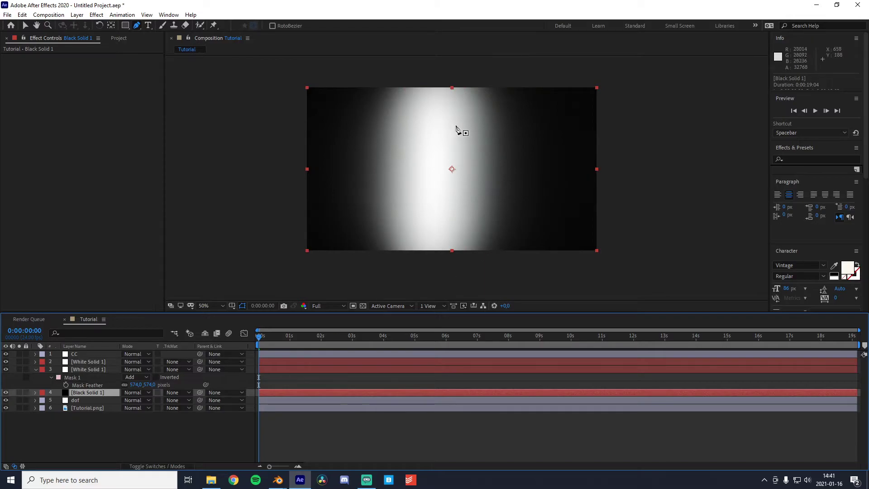
key(v)
scroll(376, 164, up, 1)
scroll(369, 165, down, 1)
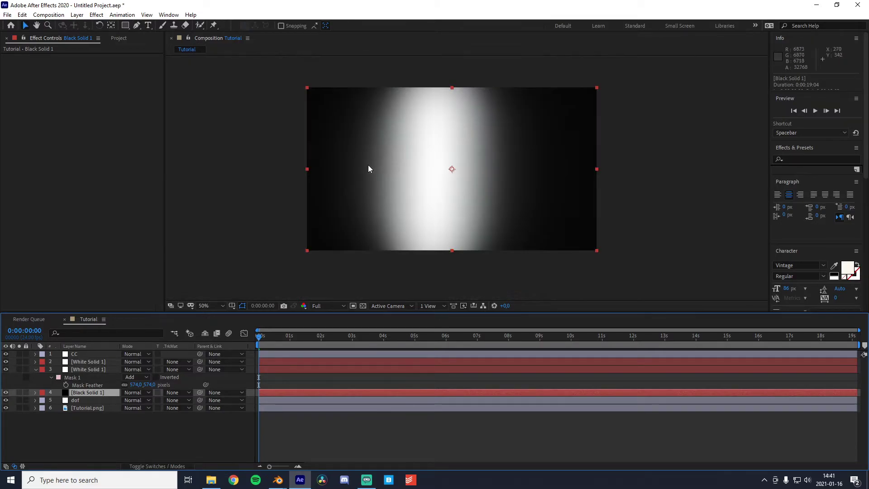
click(34, 370)
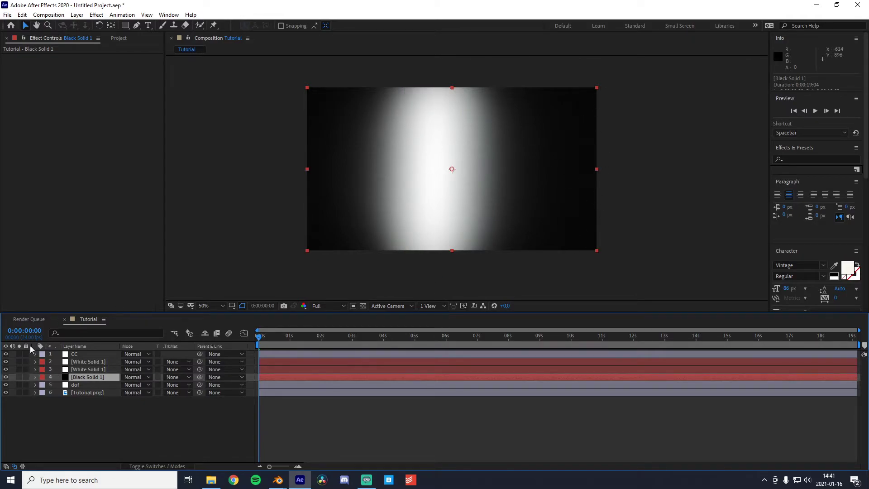
Pre-compose the two white solids and the black solid into a composition named Z depth
click(93, 369)
click(93, 362)
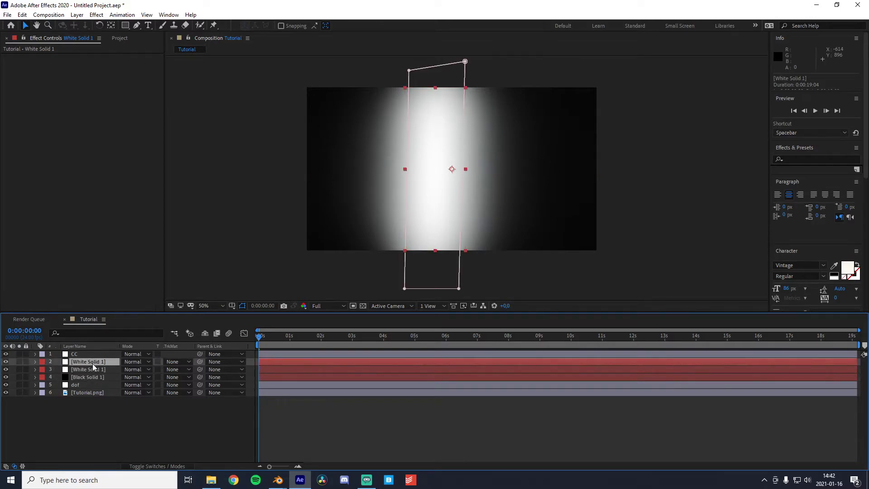
shift+click(91, 378)
right_click(91, 380)
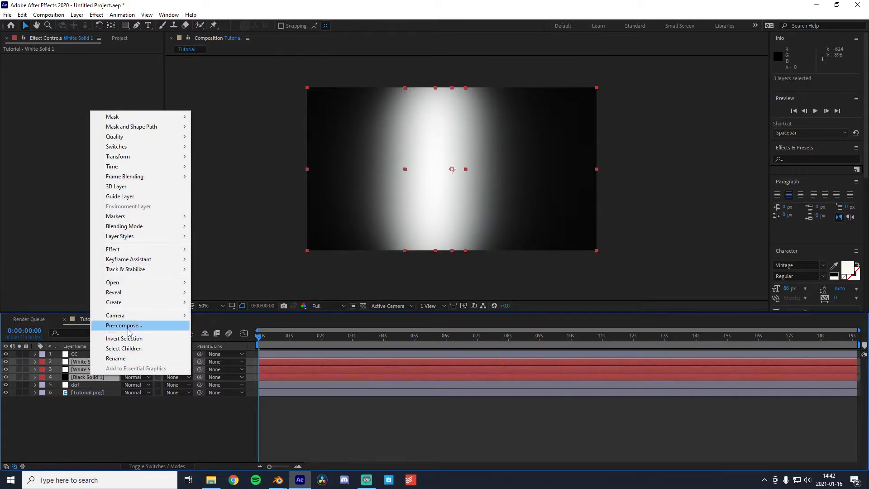
click(113, 325)
text(Z)
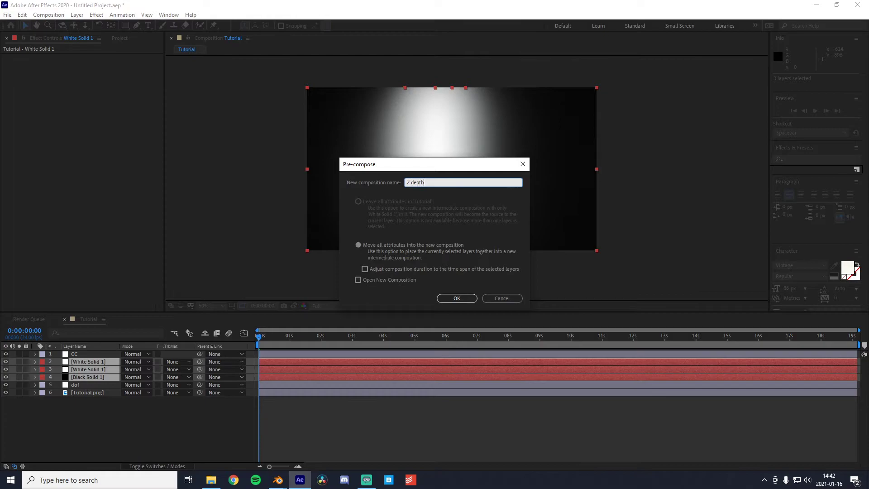
text( depth)
key(Return)
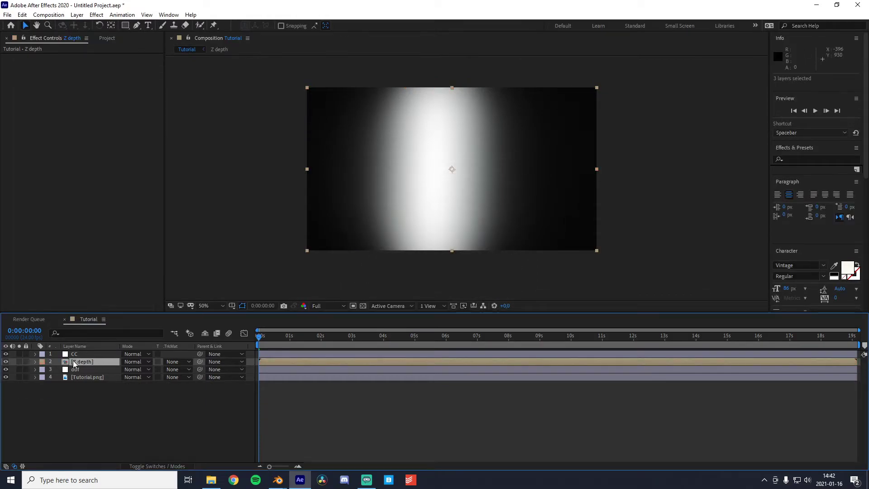
Move the Z depth layer above CC in the layer stack and hide it
drag(75, 363, 31, 356)
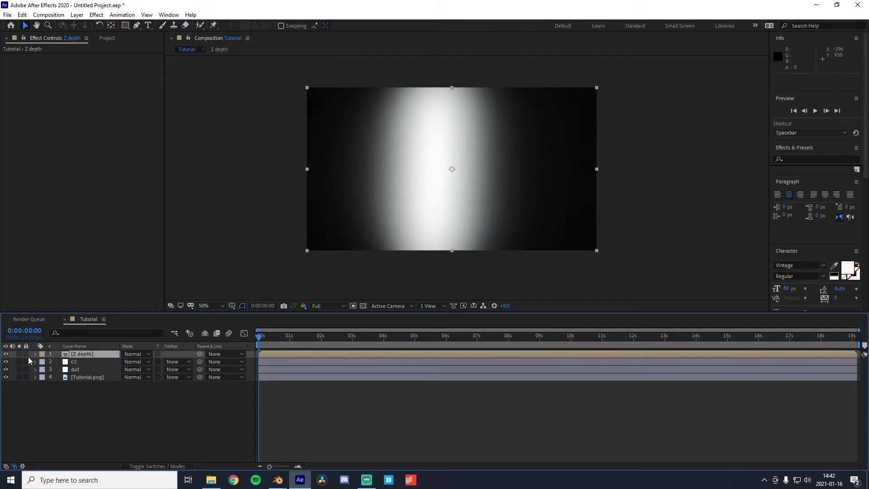
click(6, 354)
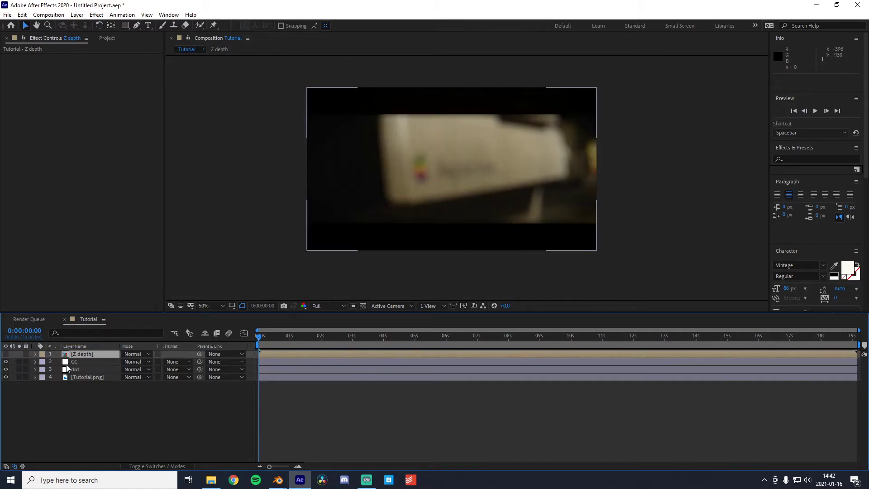
Set the dof layer's Camera Lens Blur to use the Z depth layer as its blur map and check the image
click(82, 362)
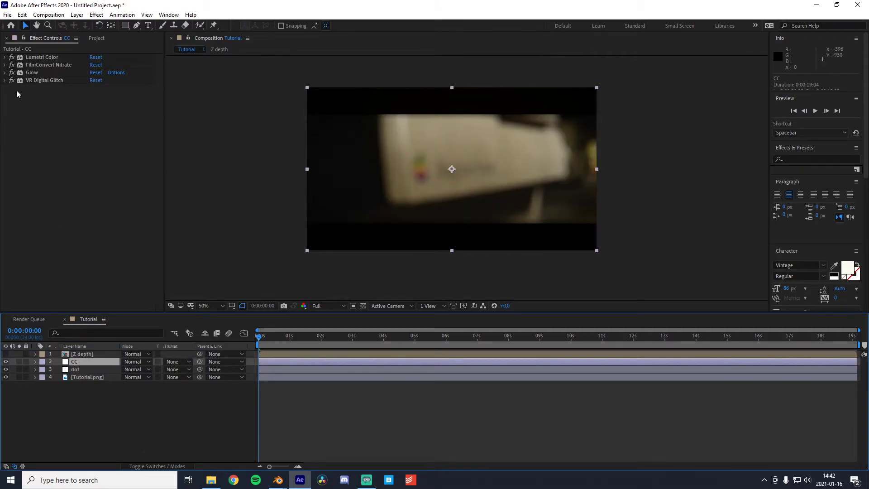
click(78, 370)
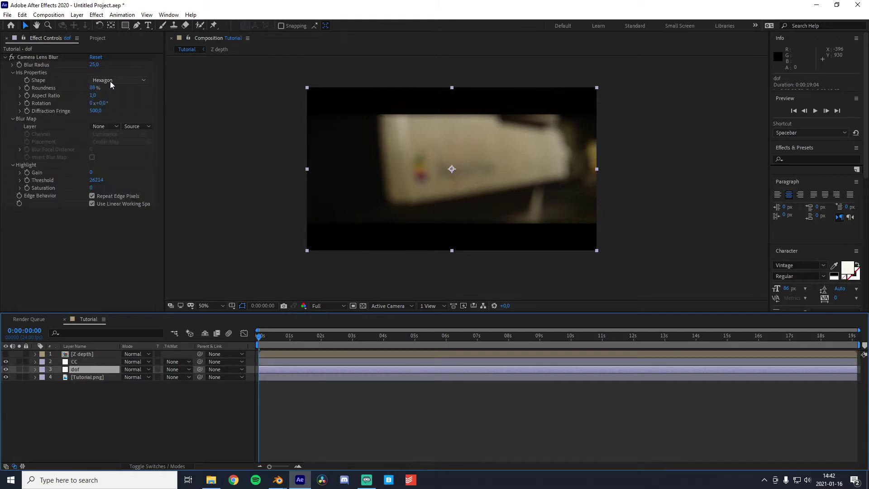
click(102, 125)
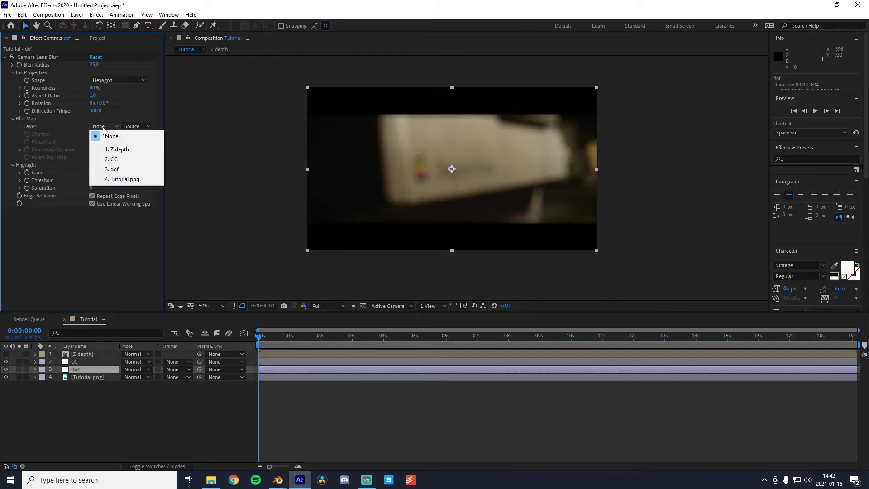
click(126, 148)
scroll(468, 177, up, 2)
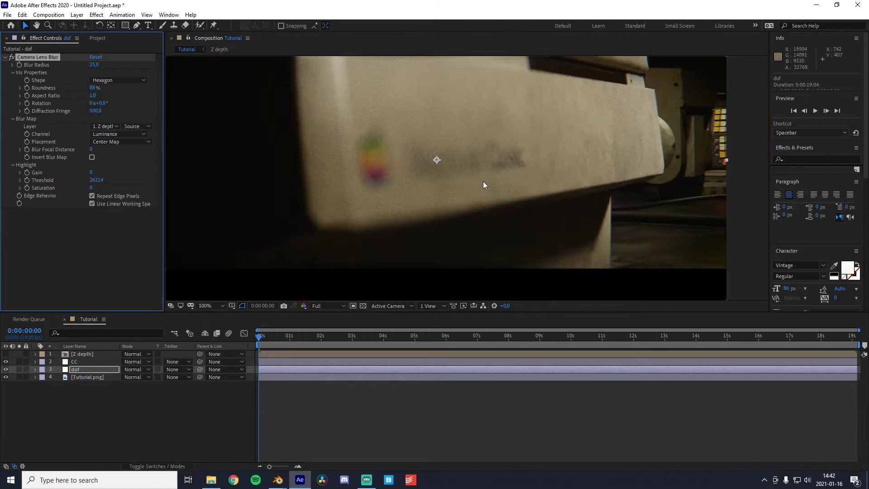
scroll(474, 181, down, 2)
Show the Z depth layer briefly to compare its gradient with the blurred image, then hide it again
click(48, 356)
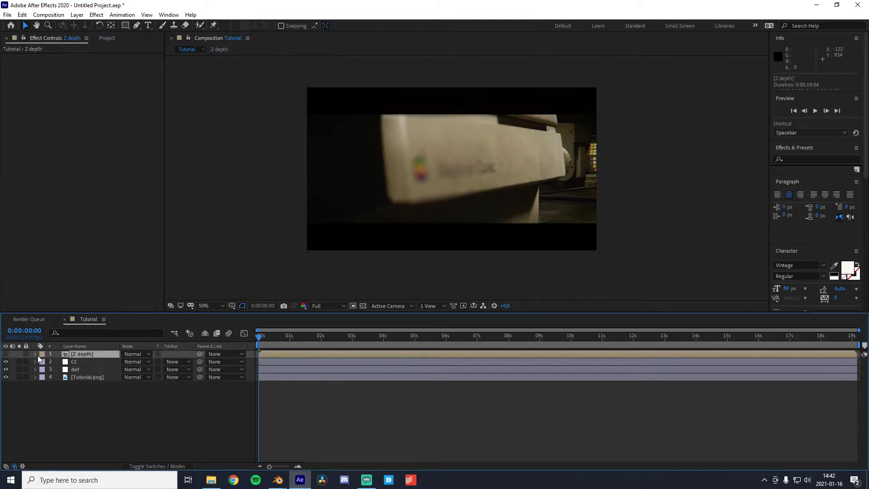
click(6, 354)
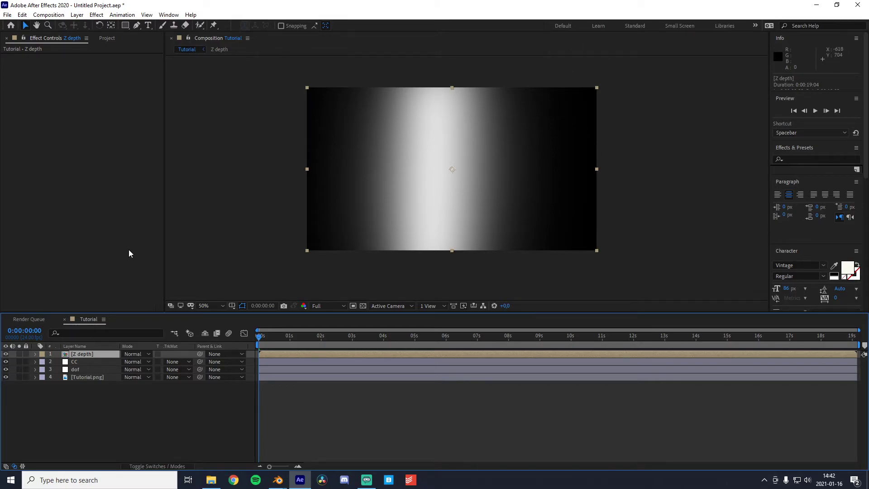
click(86, 369)
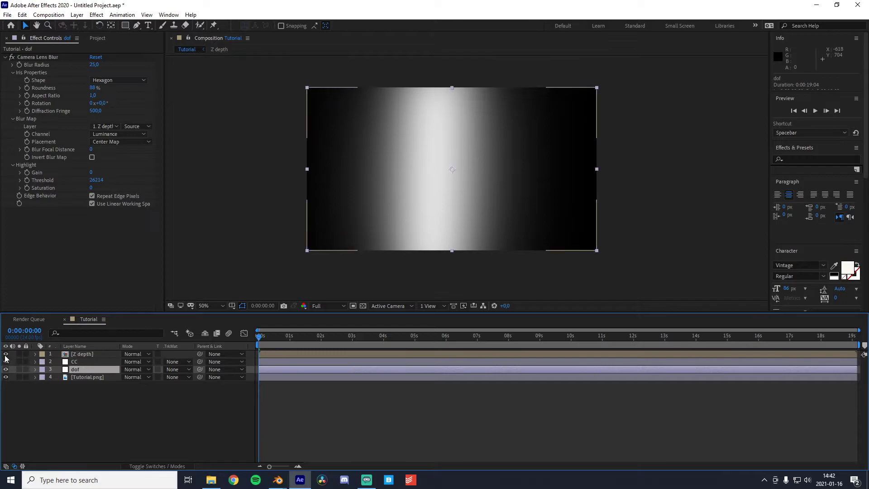
click(5, 354)
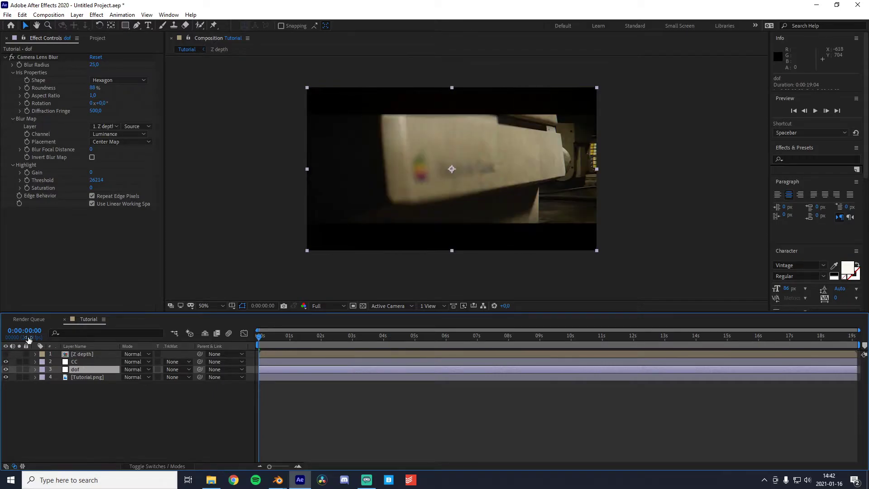
Invert the blur map in Camera Lens Blur and toggle the effect off and on to compare the focus
click(92, 157)
scroll(434, 149, up, 1)
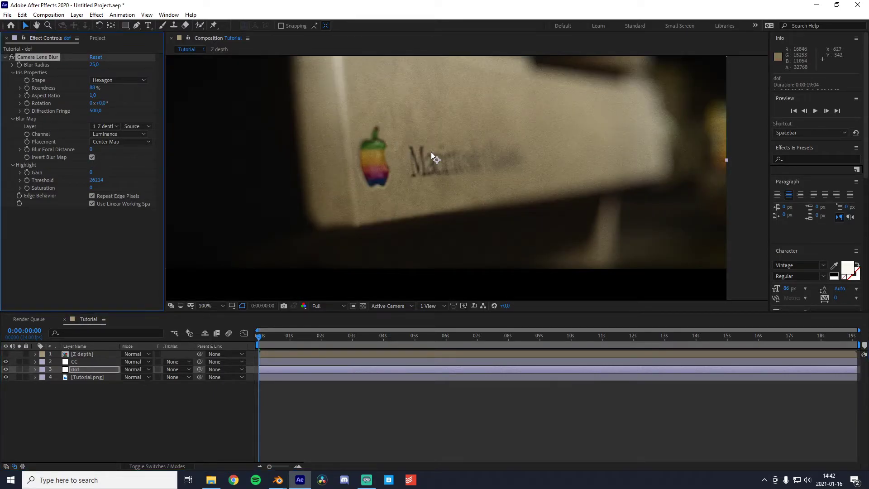
scroll(431, 154, down, 1)
scroll(431, 154, up, 1)
click(12, 57)
click(12, 57)
click(12, 57)
click(12, 57)
scroll(423, 156, down, 1)
scroll(423, 157, up, 1)
Show the Z depth layer and create a white 1280 × 720 pixel solid above it
click(78, 355)
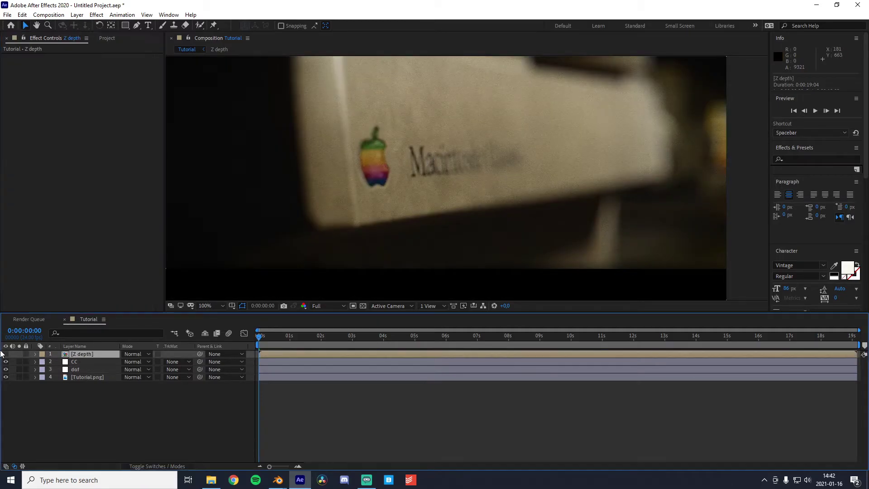
click(6, 354)
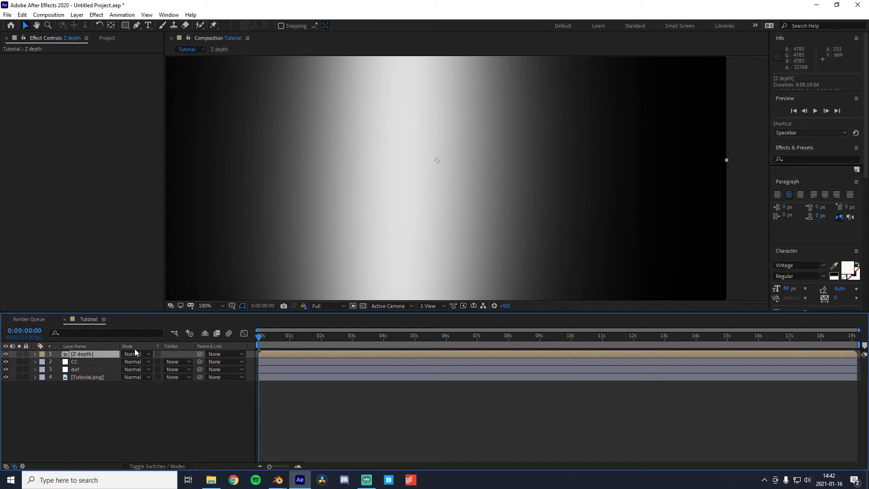
click(76, 408)
right_click(76, 409)
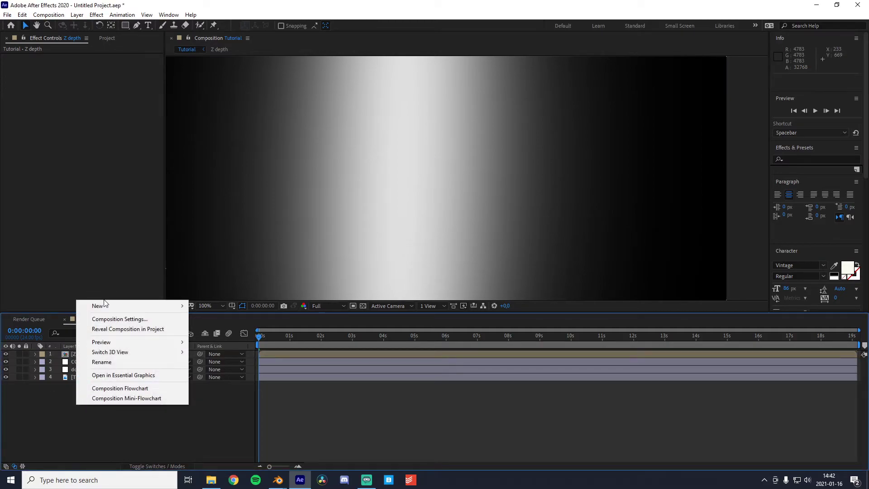
mouse_move(97, 304)
click(209, 329)
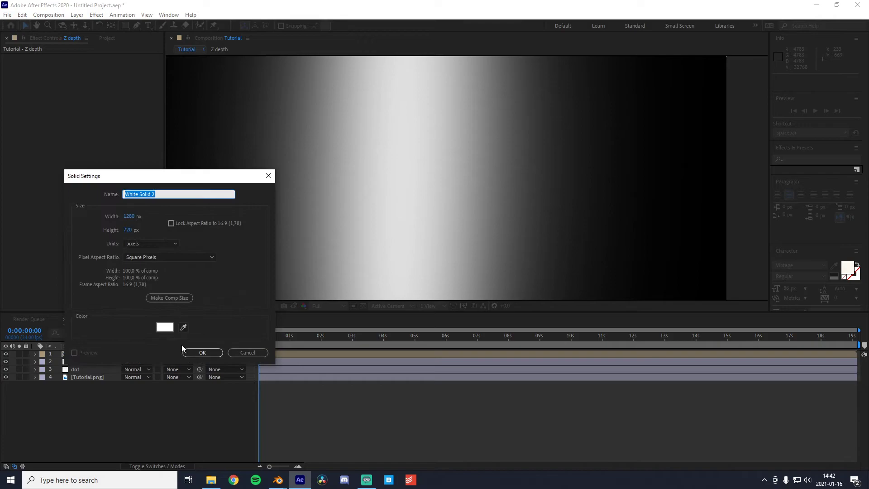
click(168, 327)
click(522, 198)
click(191, 353)
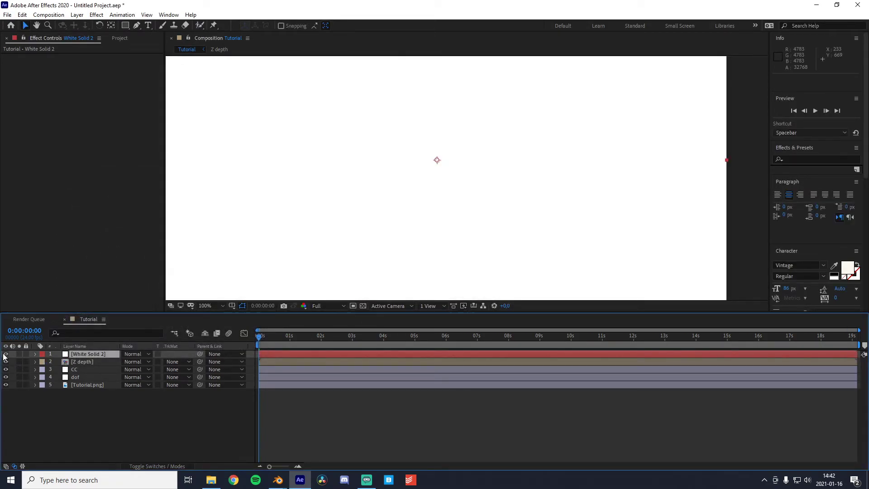
Mask the new white solid with the Pen tool to a narrow, slightly slanted strip spanning the full frame height
click(5, 354)
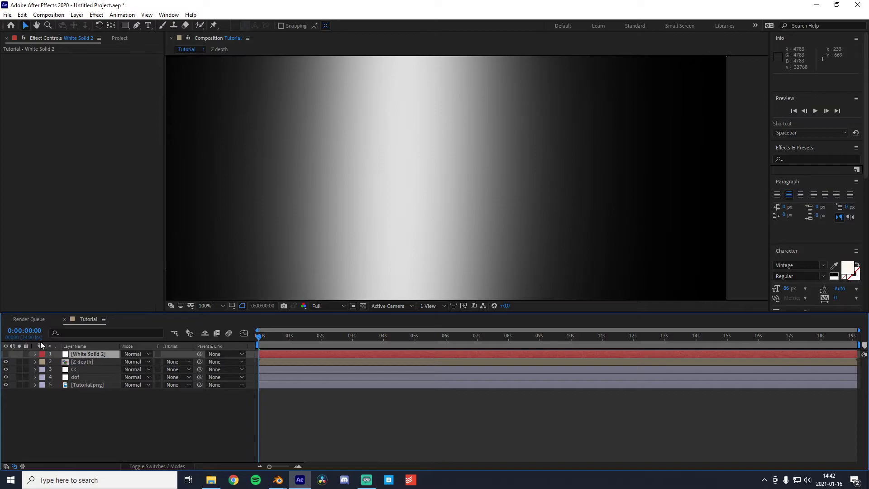
click(6, 354)
scroll(411, 155, down, 2)
key(g)
click(412, 84)
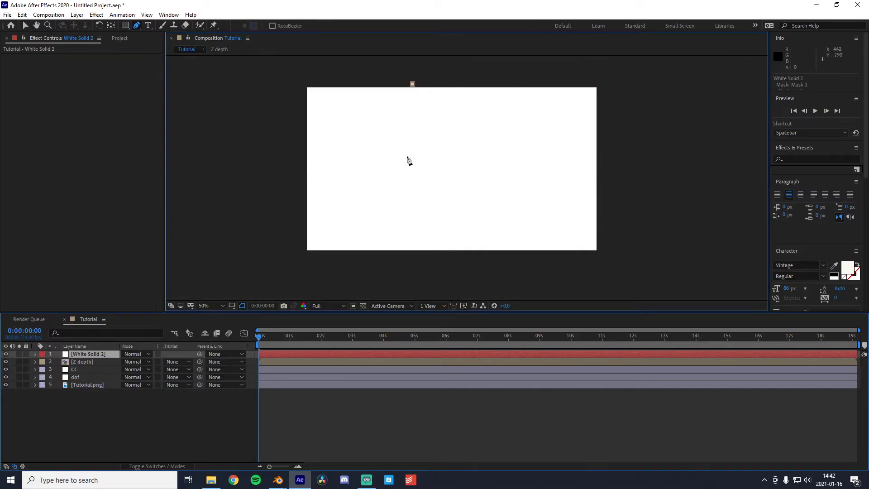
drag(407, 255, 418, 256)
click(424, 81)
click(413, 85)
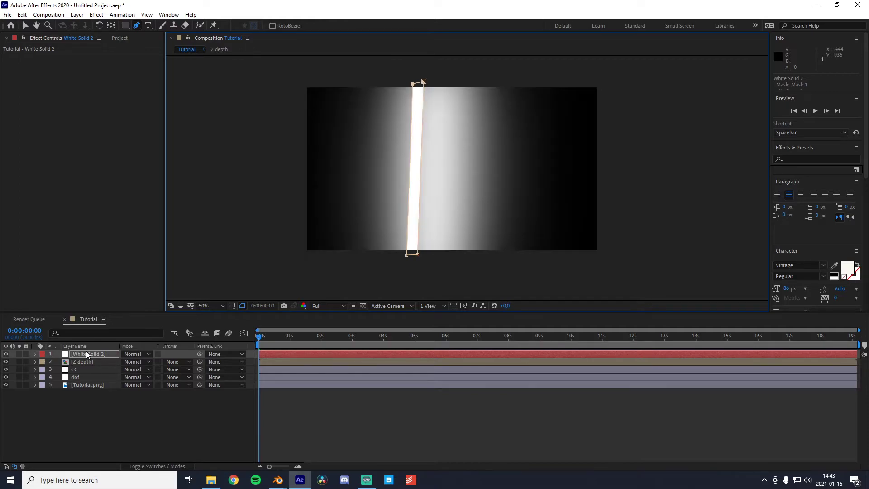
Set the strip's Mask Feather to about 39 pixels and its Mask Expansion to 32 pixels
click(83, 353)
key(f)
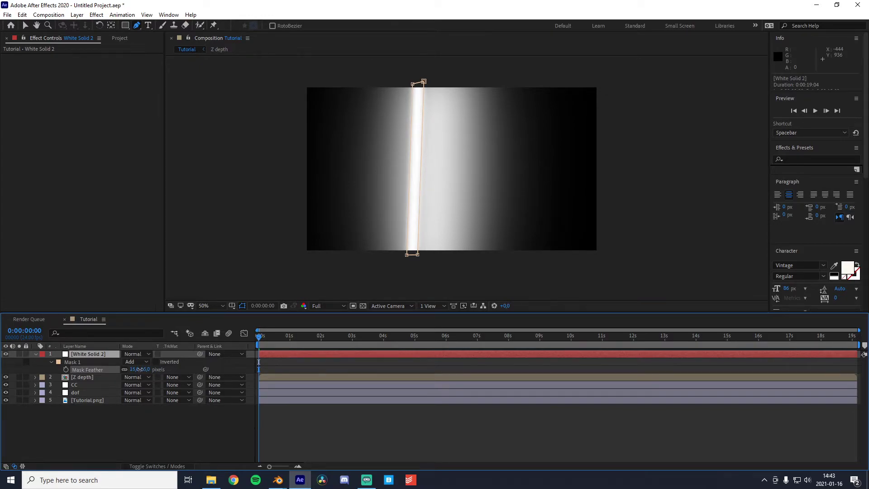
drag(140, 370, 139, 369)
key(m)
key(m)
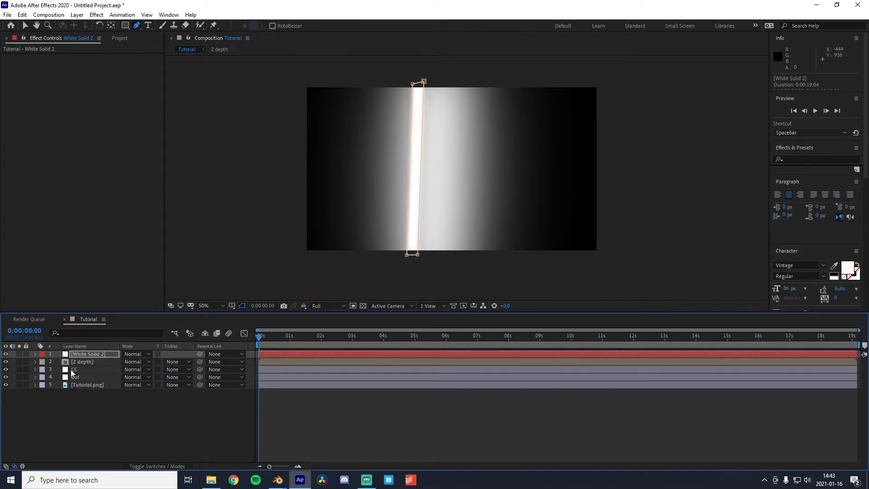
drag(125, 393, 151, 379)
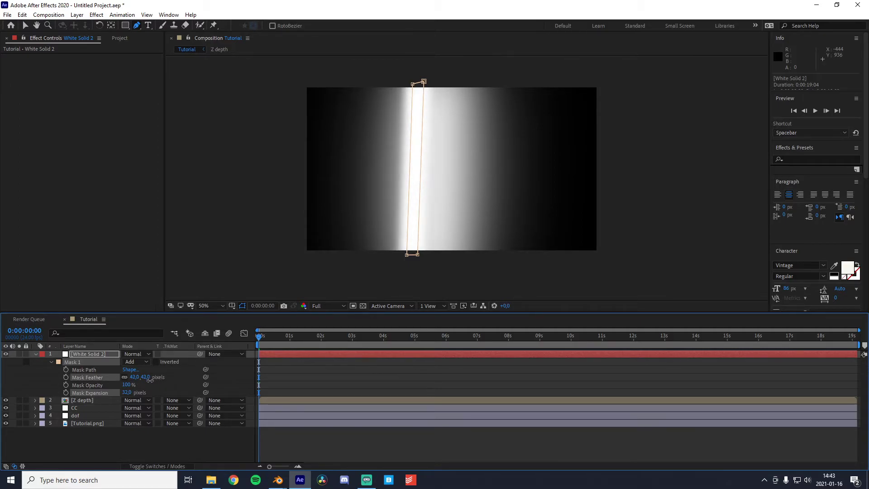
Move the feathered white strip sideways onto the brightest band of the Z depth gradient
click(78, 354)
key(v)
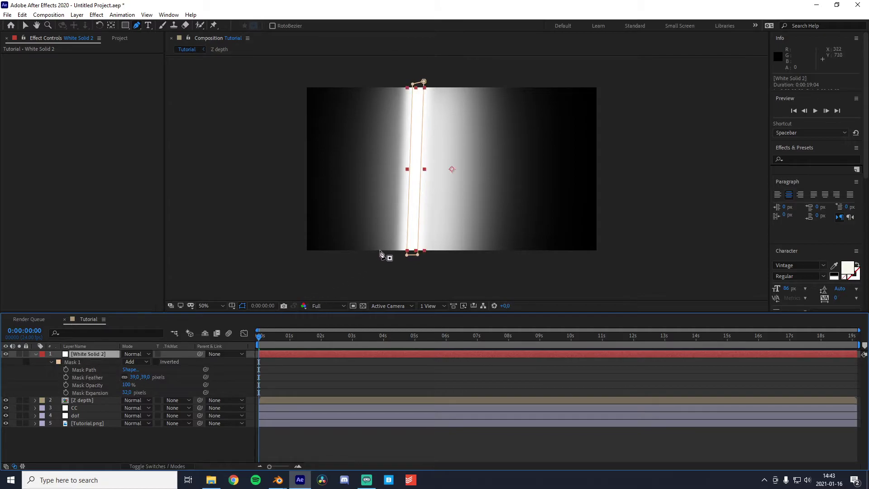
drag(416, 223, 434, 224)
Pre-compose the white strip solid and the Z depth layer into a composition named z and hide it
click(85, 400)
right_click(89, 395)
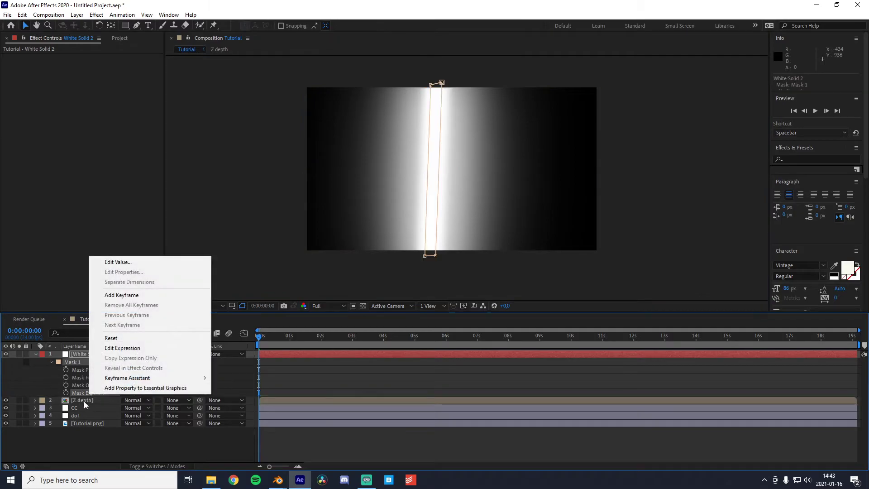
click(83, 401)
ctrl+click(91, 352)
right_click(91, 352)
click(125, 302)
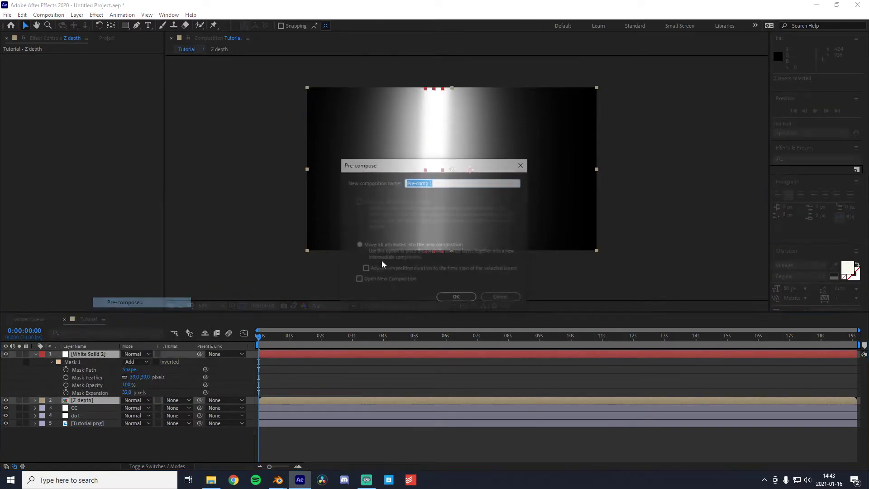
text(z ed)
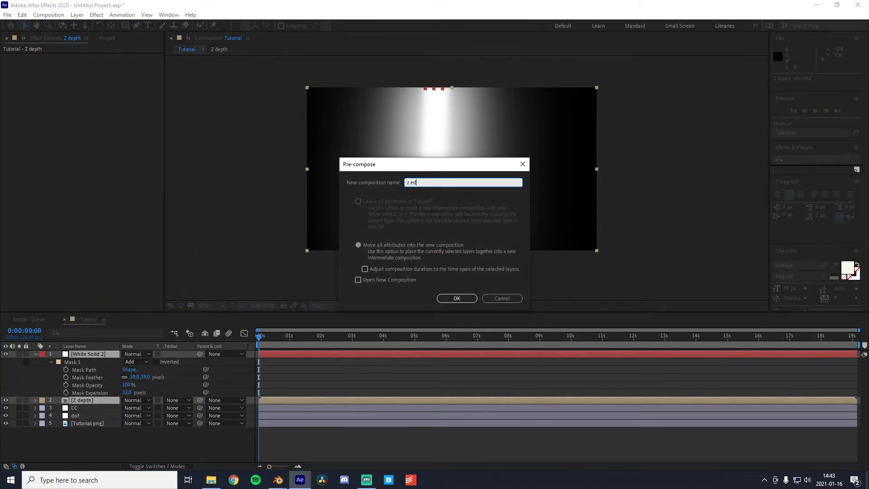
key(Return)
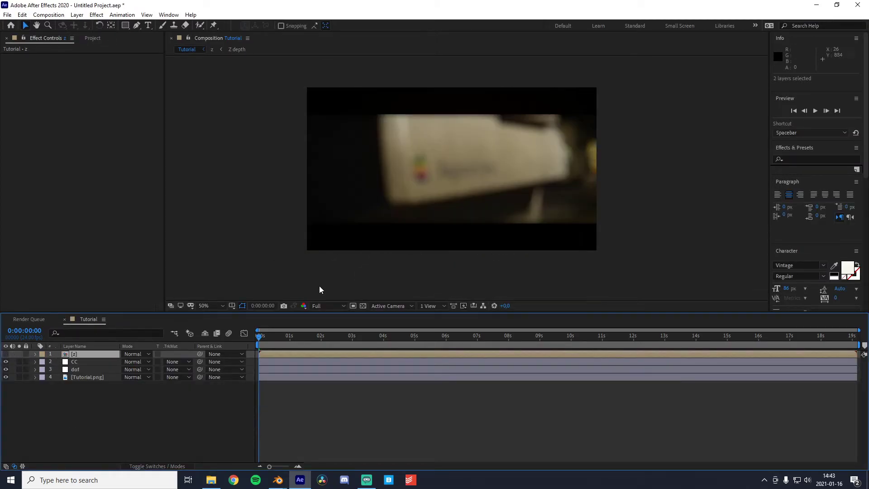
Set the dof layer's Camera Lens Blur to use the z layer as its blur map and inspect the focus
scroll(280, 297, up, 2)
click(77, 361)
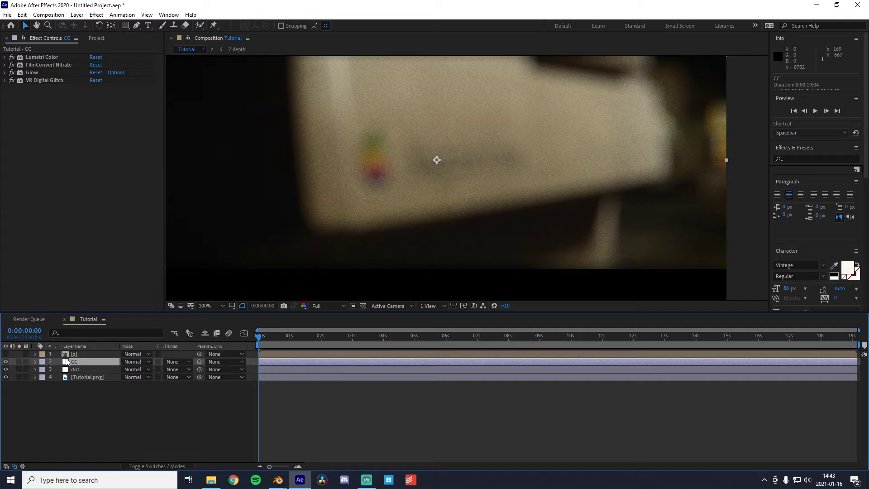
key(ctrl+Down)
click(103, 129)
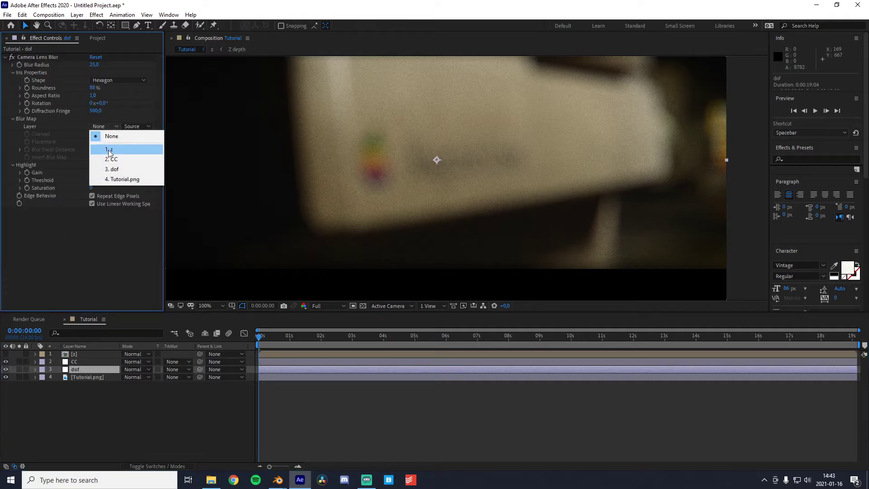
click(115, 148)
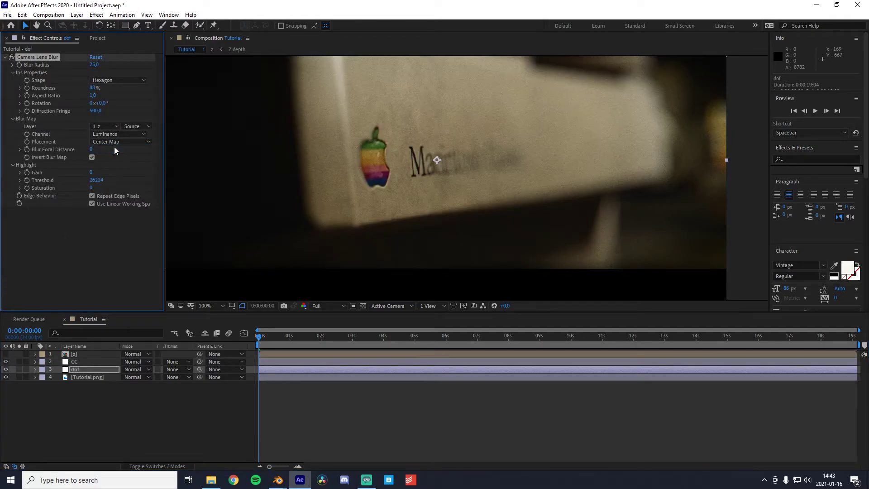
scroll(477, 130, down, 2)
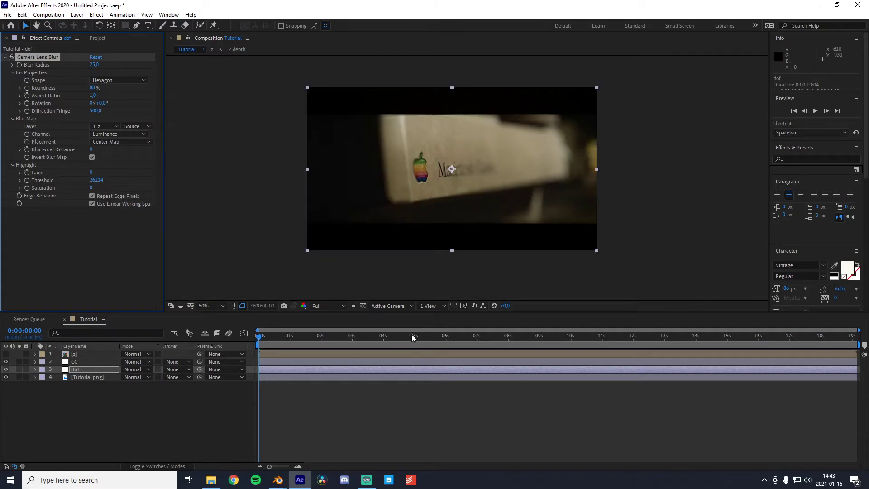
Try raising the Blur Focal Distance of the Camera Lens Blur to about 17695
scroll(433, 244, up, 2)
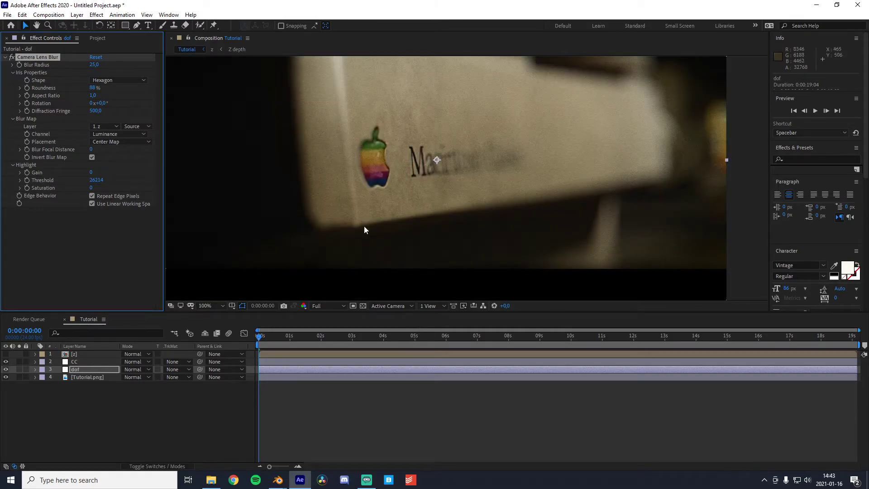
scroll(553, 173, down, 2)
scroll(287, 176, up, 2)
mouse_move(92, 151)
mouse_down()
mouse_move(145, 147)
mouse_move(95, 145)
mouse_up()
drag(70, 146, 114, 149)
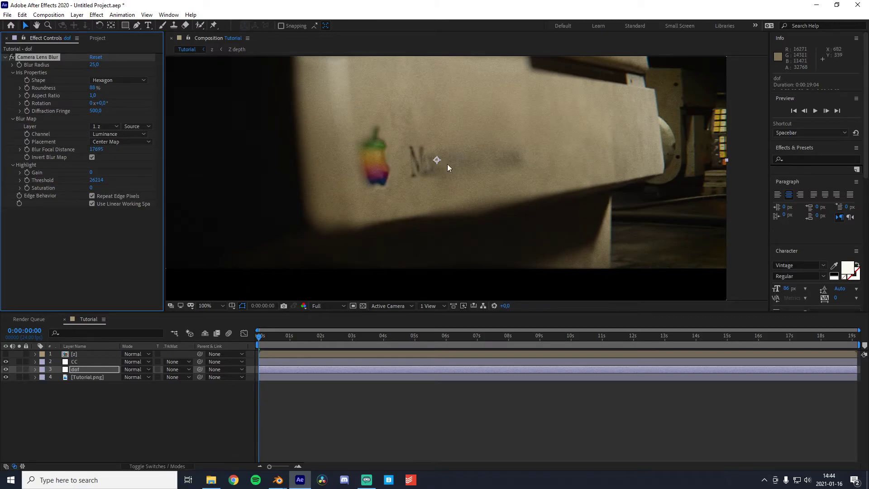
Toggle the z layer's visibility repeatedly to compare the depth map with the focused areas of the image
click(6, 354)
click(5, 354)
click(6, 354)
click(8, 355)
click(7, 355)
click(8, 355)
click(5, 354)
click(6, 354)
Turn off Invert Blur Map in the dof layer's Camera Lens Blur and raise the Blur Focal Distance to 32768
click(69, 356)
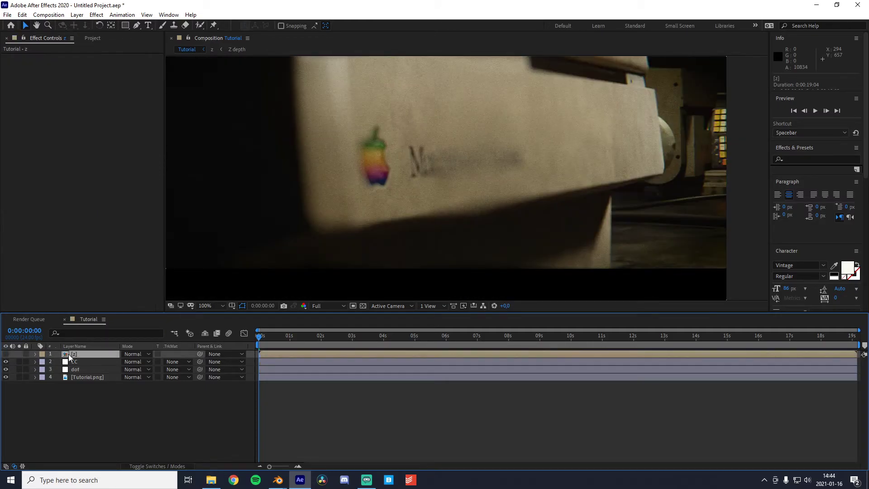
click(79, 362)
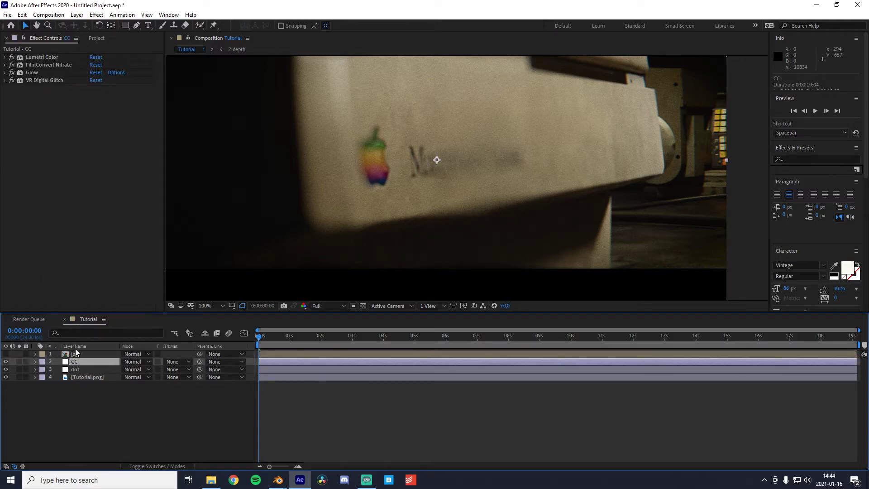
click(77, 369)
click(45, 56)
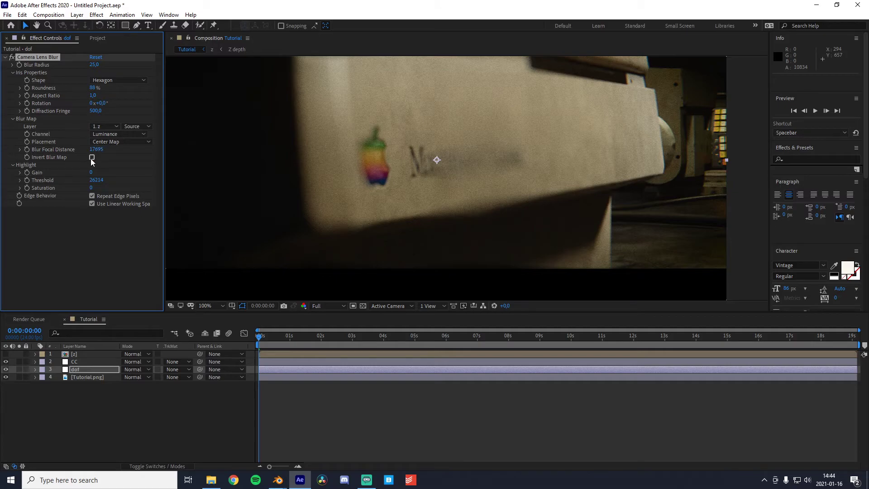
drag(96, 149, 130, 150)
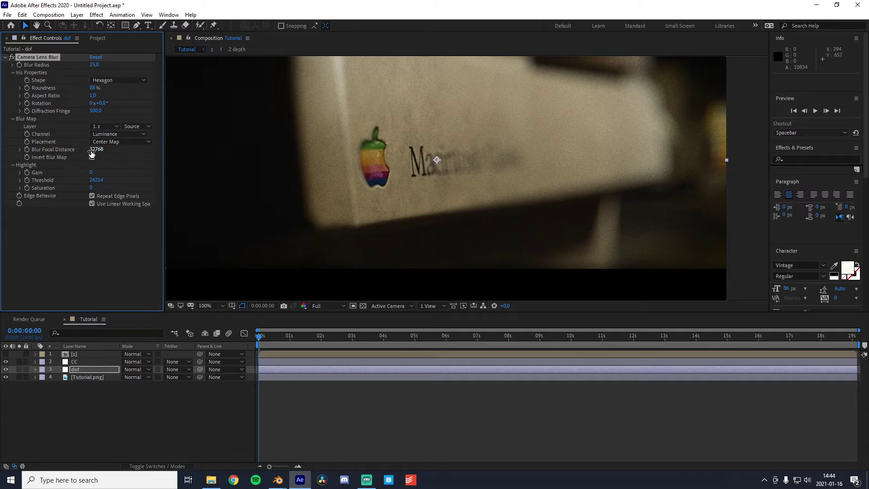
Set the dof layer's Camera Lens Blur to a Blur Focal Distance of 30802 and a Blur Radius of 15, then compare with the effect off
drag(104, 152, 96, 153)
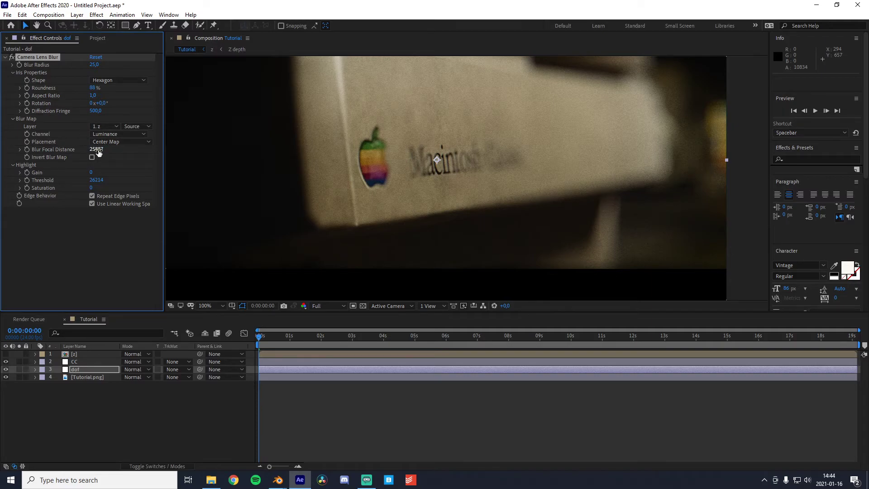
drag(99, 152, 114, 152)
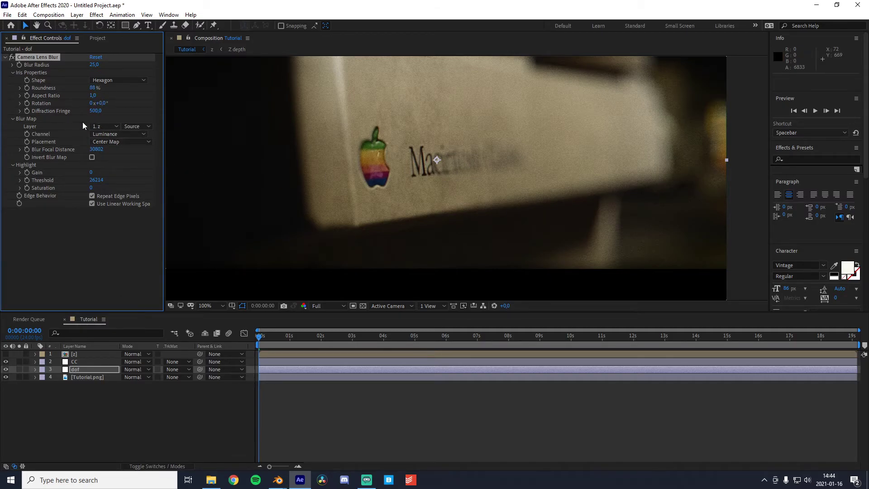
click(94, 64)
text(15)
key(Return)
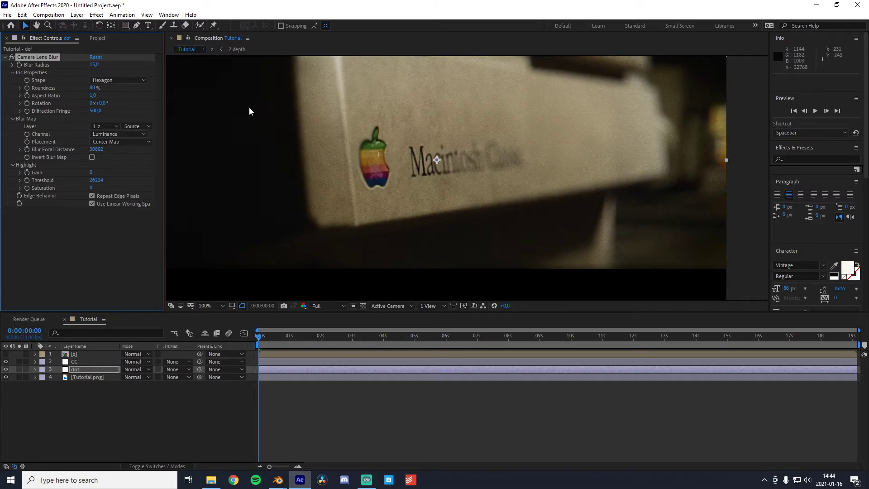
click(12, 57)
click(11, 57)
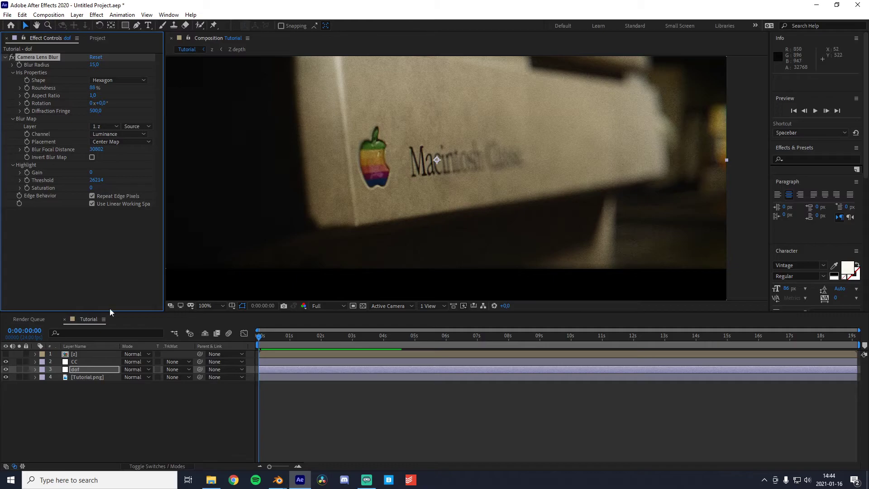
Keyframe the dof layer's Blur Focal Distance from 30802 at the first frame to 22610 at 0:00:02:07 and 10813 at 0:00:04:04
click(72, 370)
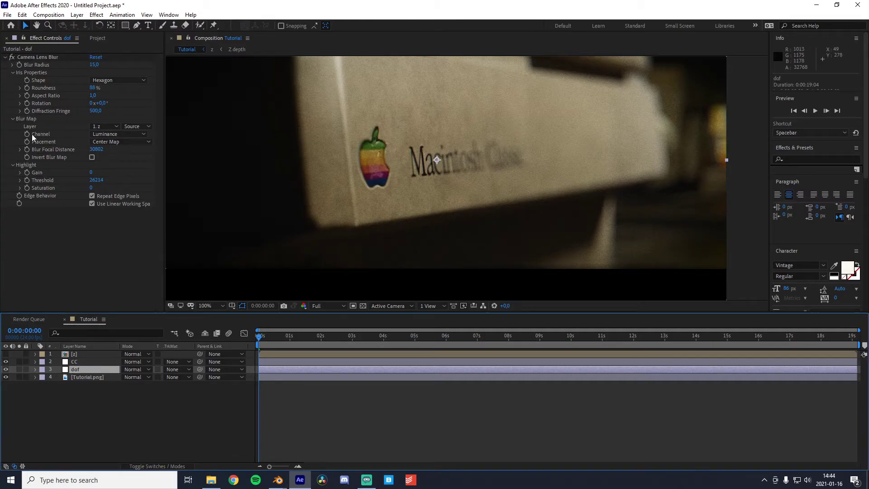
click(25, 157)
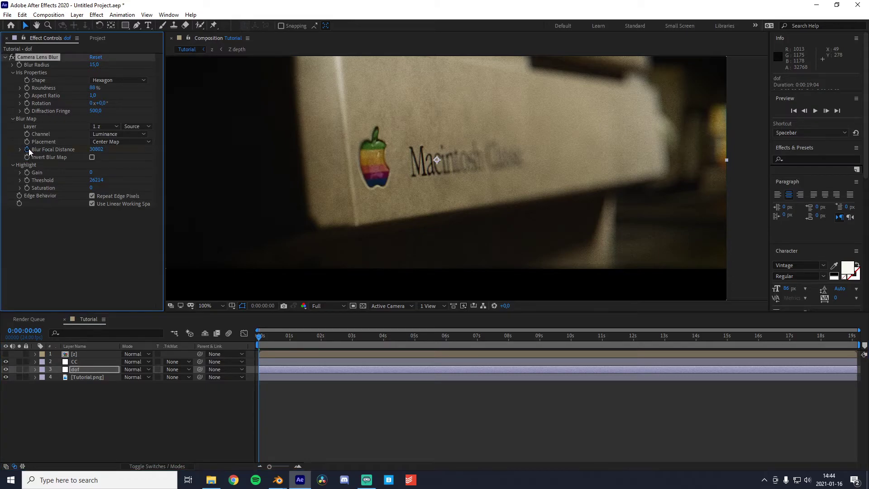
drag(263, 338, 330, 337)
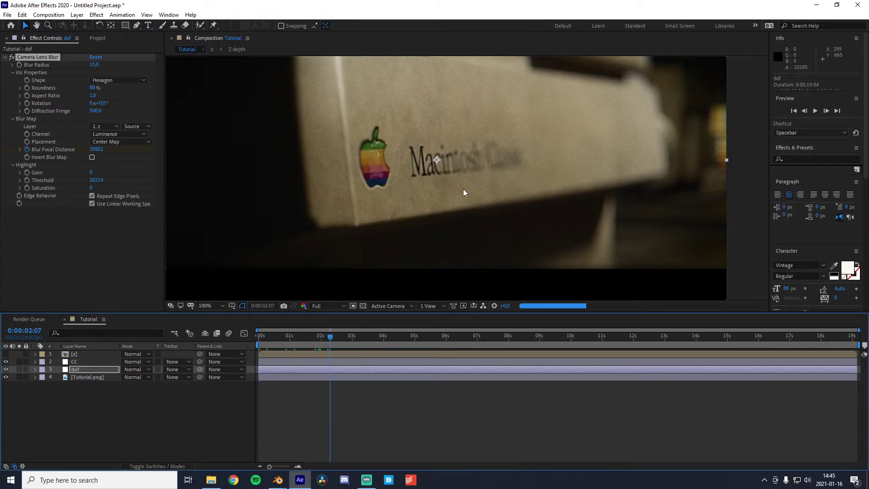
drag(96, 149, 100, 150)
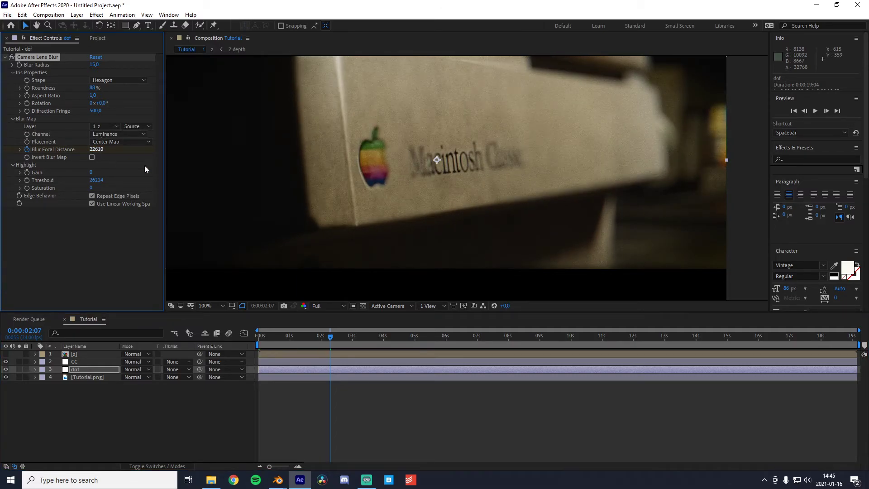
drag(332, 337, 389, 337)
mouse_move(94, 150)
mouse_down()
mouse_move(75, 151)
mouse_move(87, 151)
mouse_up()
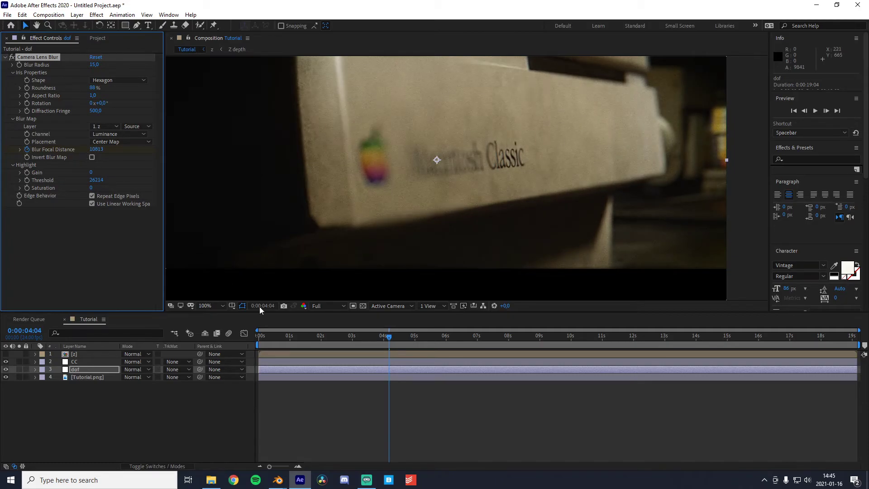
Play the composition from the first frame to check the focus pull across the Macintosh Classic lettering
key(Home)
key(space)
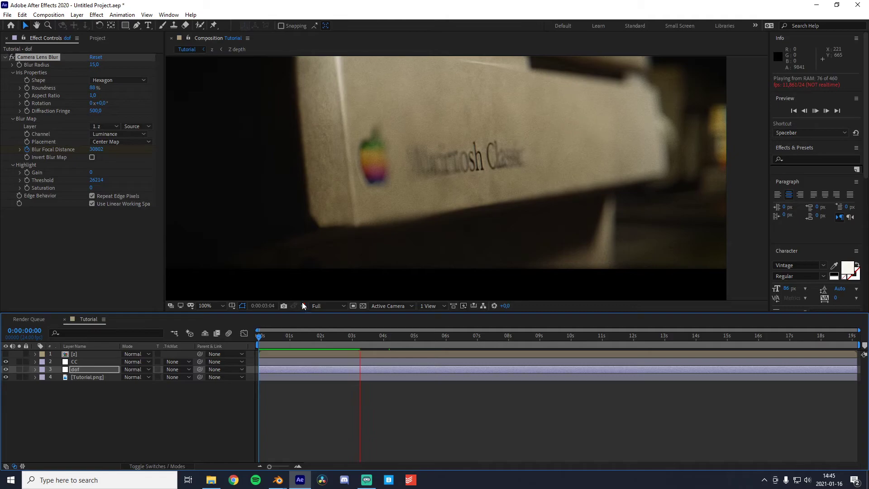
key(space)
key(space)
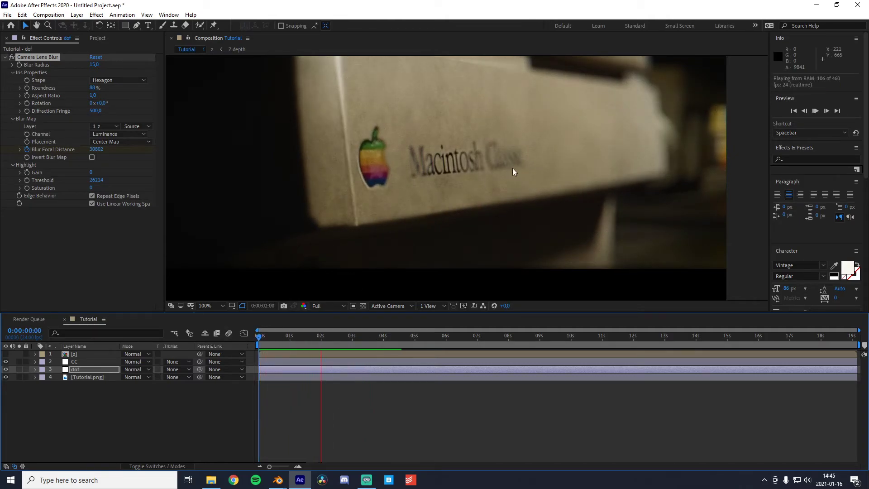
key(space)
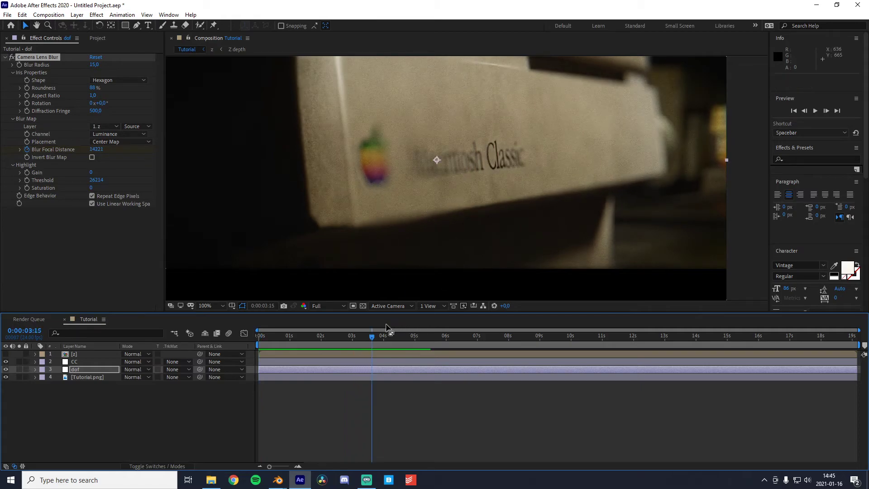
Keyframe the Blur Focal Distance to 0 at 0:00:03:15 and adjust it again at 0:00:05:10
drag(96, 149, 2, 152)
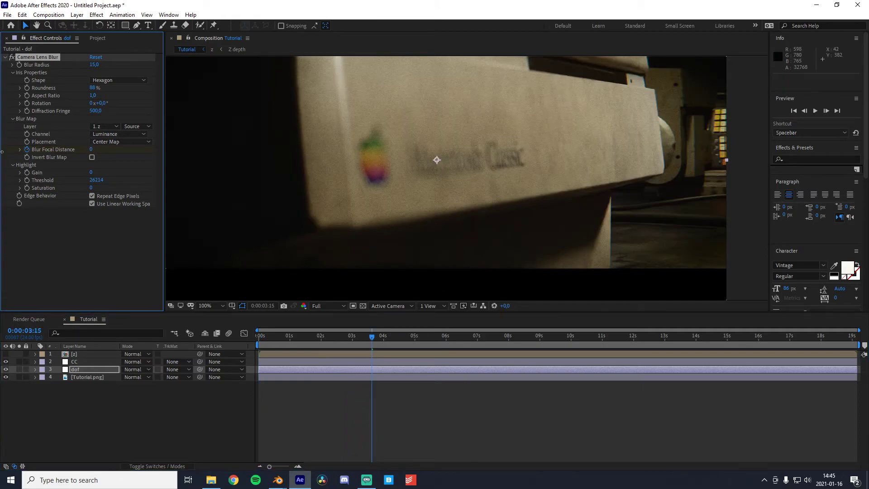
drag(379, 337, 428, 338)
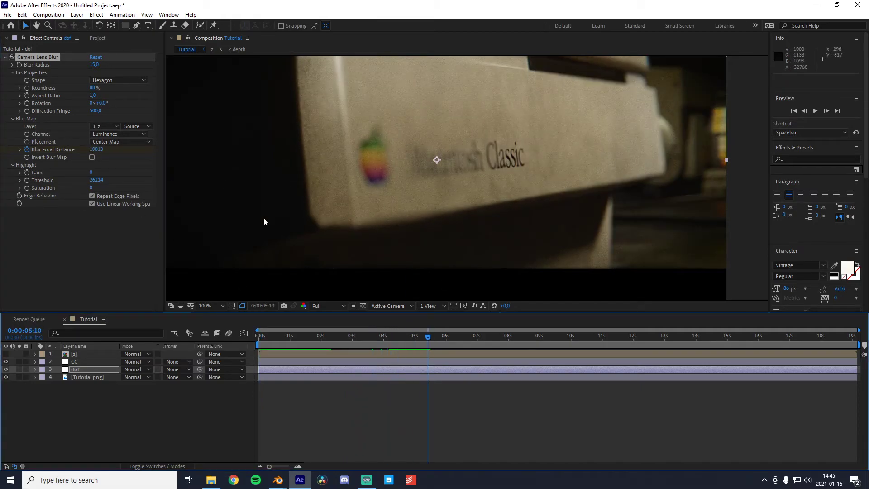
mouse_move(96, 152)
mouse_down()
mouse_move(165, 153)
mouse_move(102, 148)
mouse_up()
Play and scrub through the focus animation to check it on the whole frame, then return to the first frame
drag(423, 338, 316, 336)
key(space)
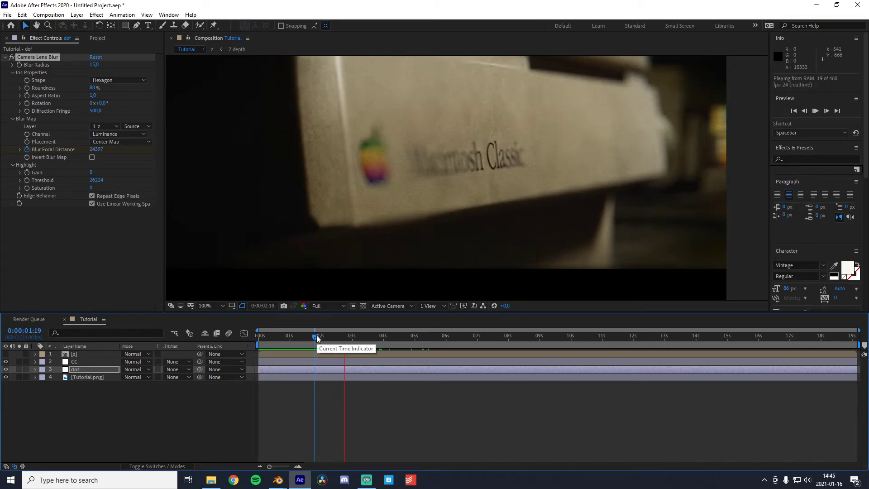
drag(260, 339, 378, 352)
key(space)
scroll(409, 246, down, 1)
scroll(412, 233, up, 1)
drag(416, 226, 419, 251)
scroll(412, 274, down, 1)
drag(395, 338, 229, 384)
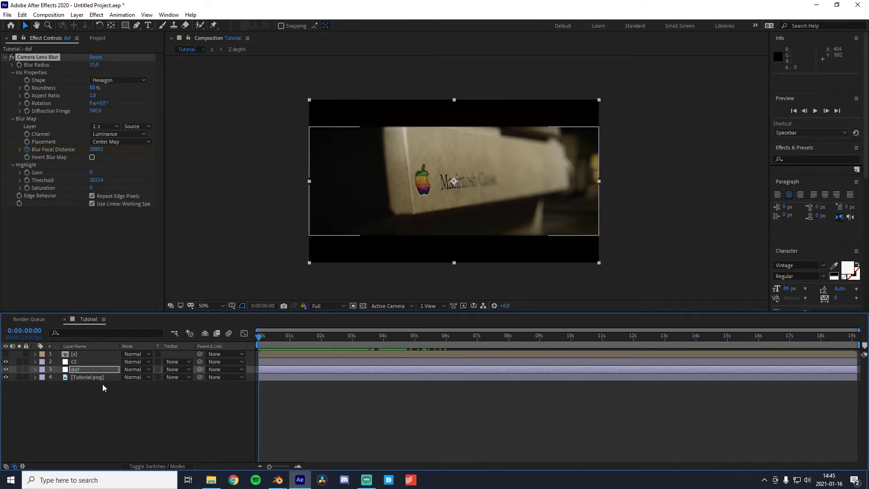
Add an adjustment layer named shake below the dof layer and apply the Transform effect to it
right_click(74, 403)
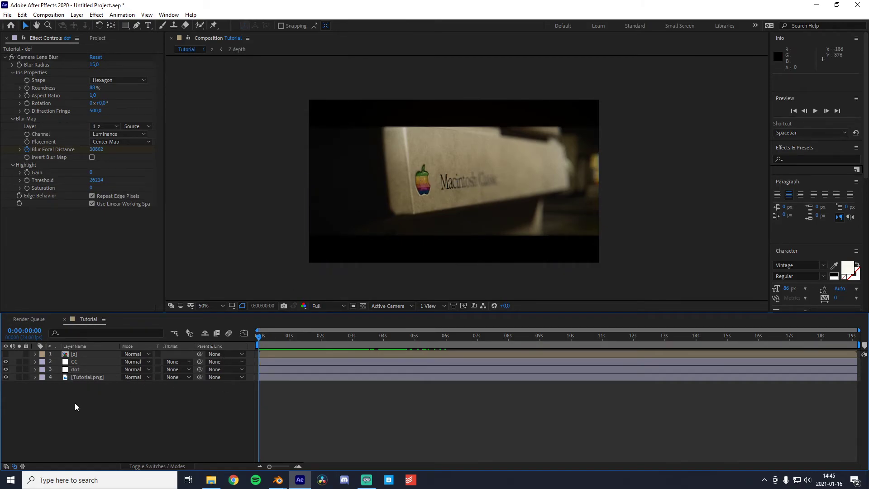
mouse_move(121, 308)
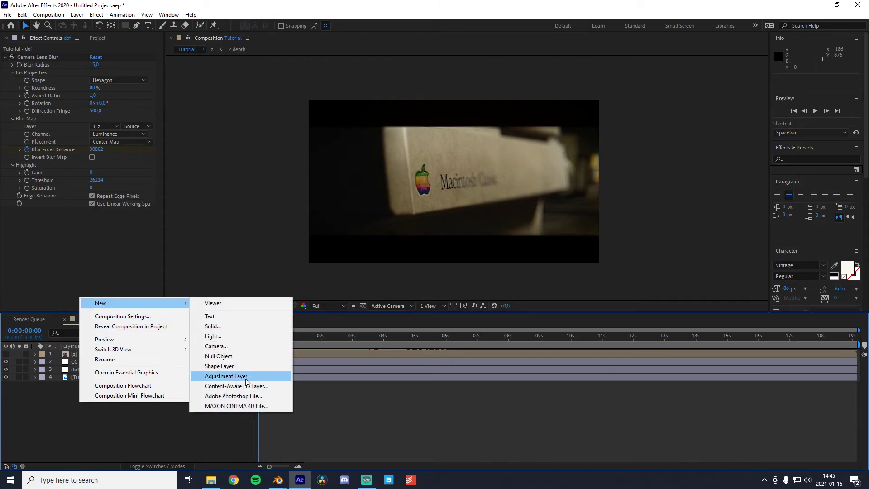
click(225, 376)
key(Return)
text(shake)
key(Return)
key(ctrl+space)
text(tra)
key(Return)
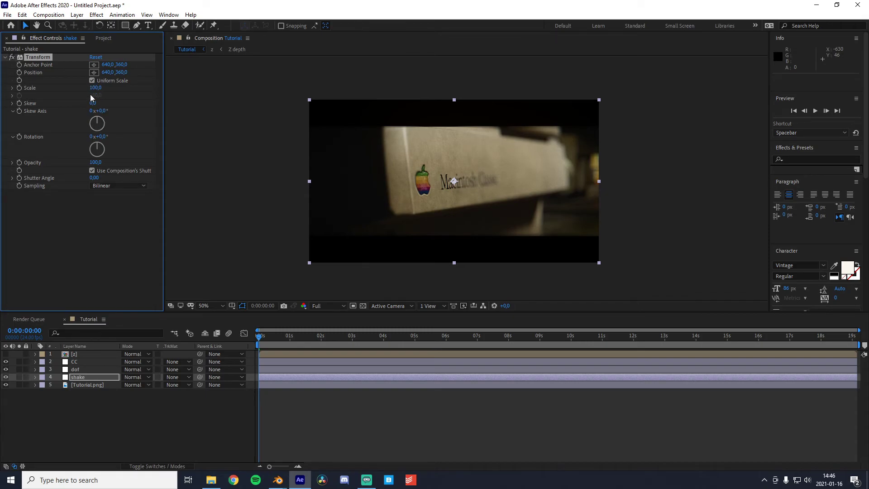
drag(94, 88, 86, 87)
right_click(86, 87)
click(43, 273)
key(ctrl+z)
Add the expression wiggle(1,5) to the Position property of the shake layer's Transform effect
click(78, 377)
click(35, 377)
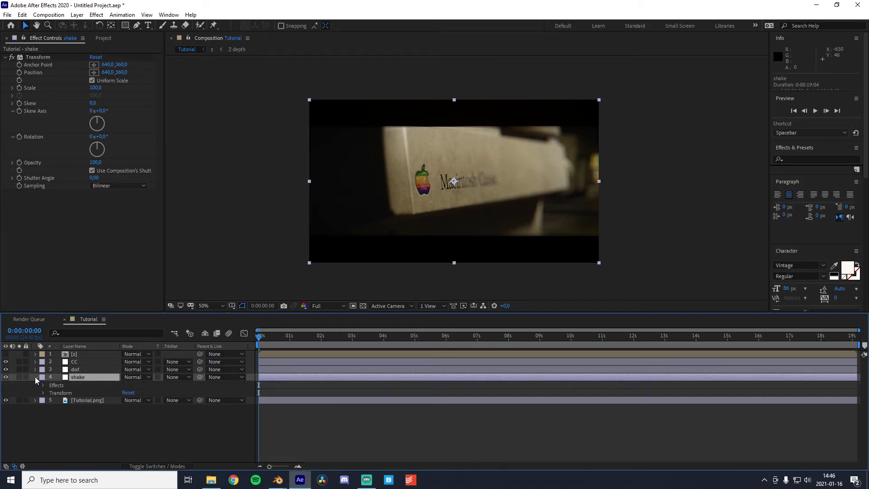
click(43, 386)
click(50, 393)
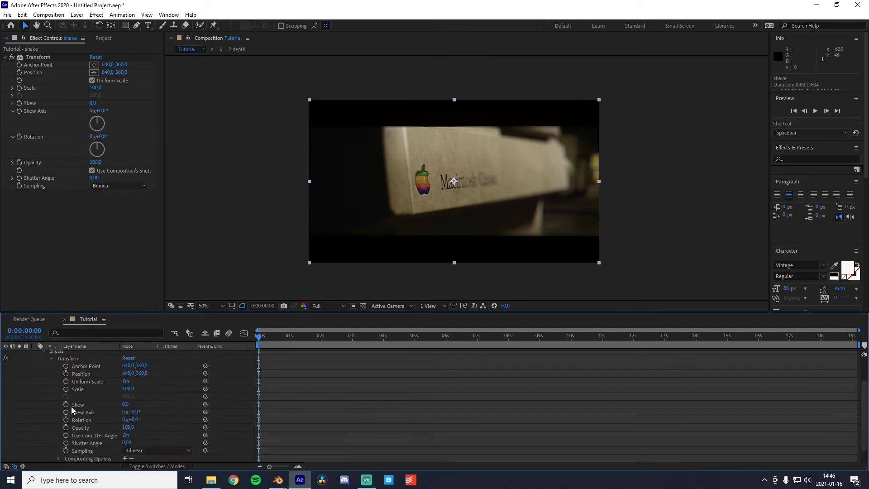
alt+click(67, 374)
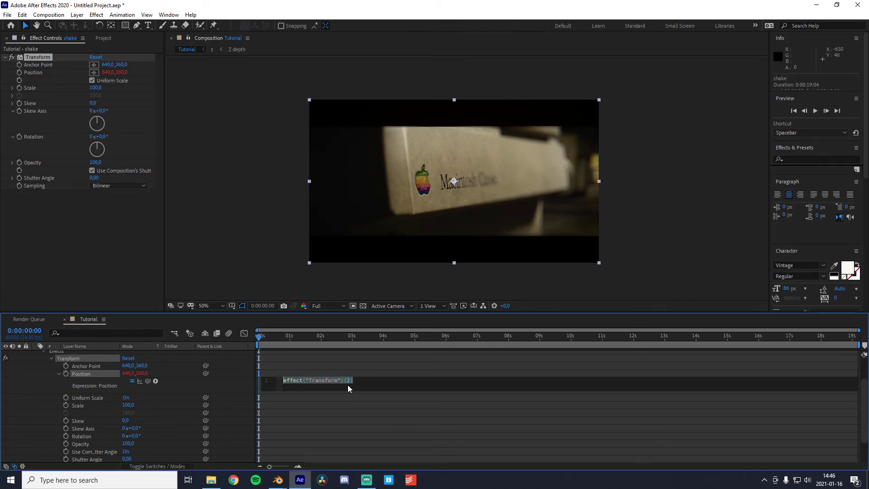
text(wiggle())
key(Return)
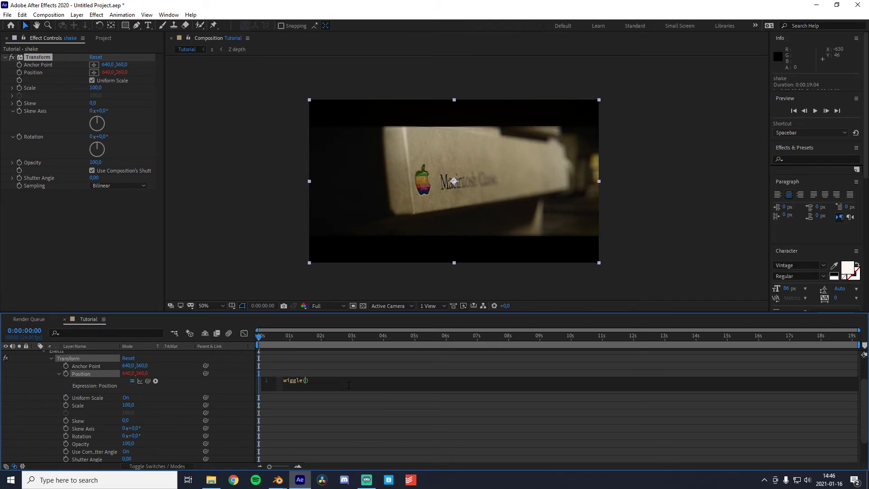
text(1,5)
click(270, 345)
Play the opening of the composition repeatedly to judge the camera shake
key(space)
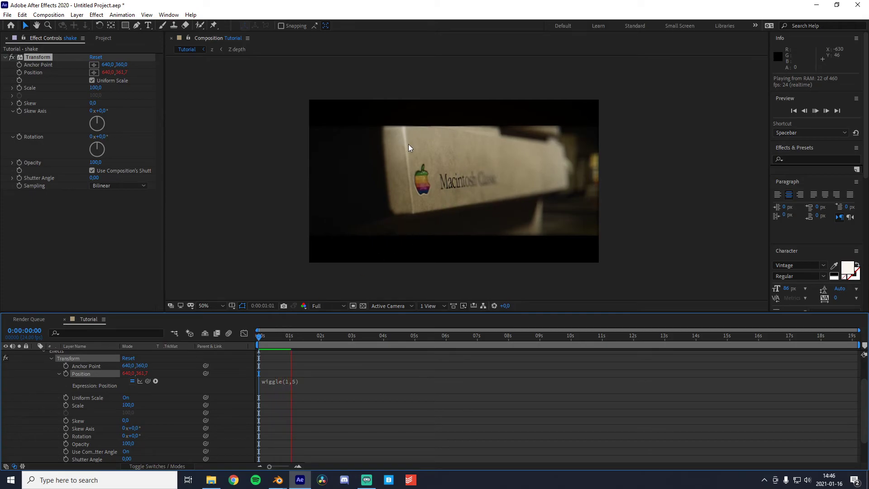
click(299, 337)
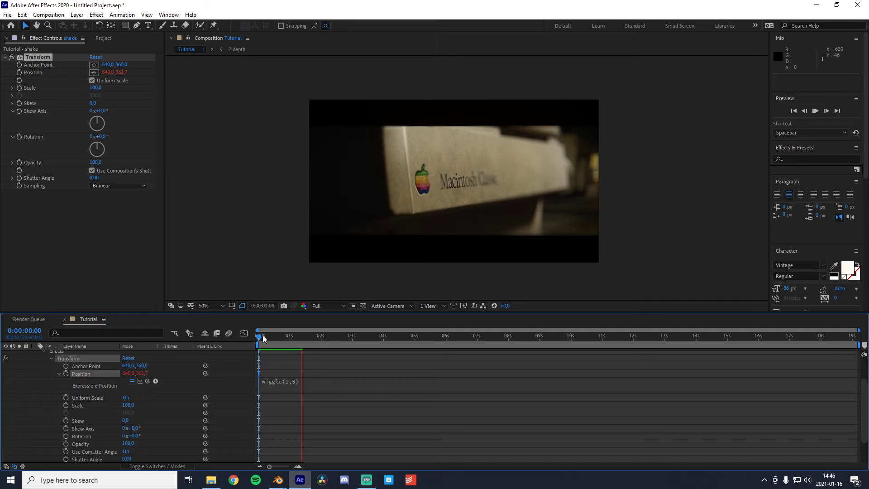
drag(259, 337, 241, 341)
key(space)
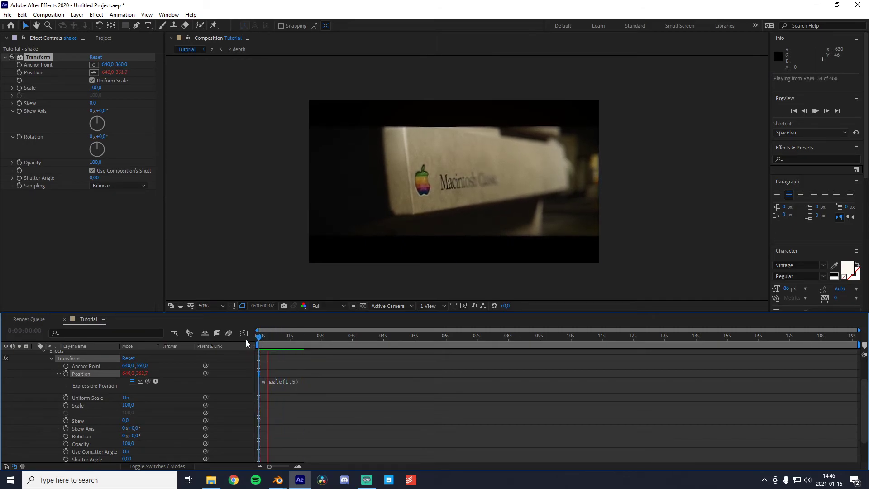
Try wiggle(1,2) as the shake layer's Position expression and preview the weaker shake from the first frame
click(297, 380)
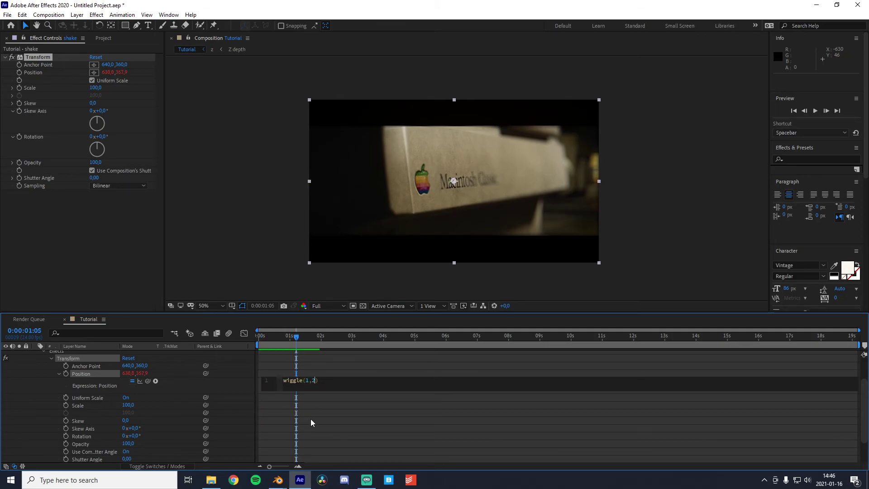
click(296, 339)
key(space)
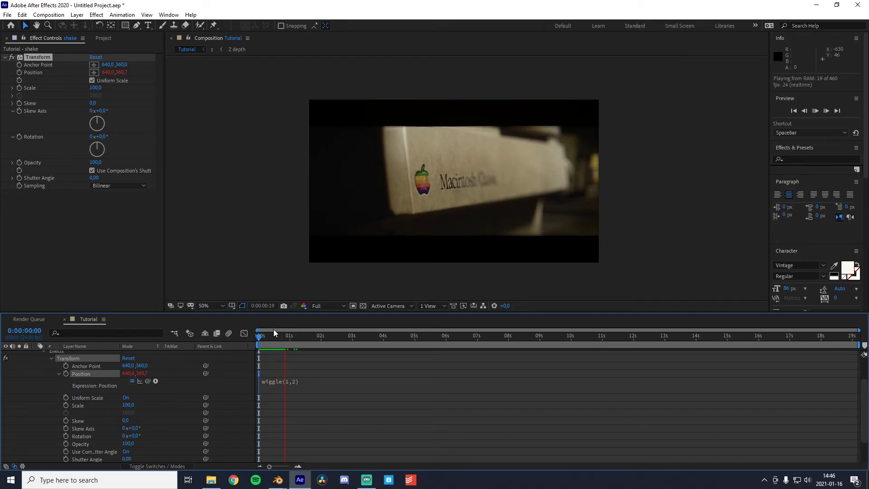
drag(306, 339, 257, 344)
Try wiggle(1,20) as the shake layer's Position expression and preview the stronger shake
click(313, 381)
key(space)
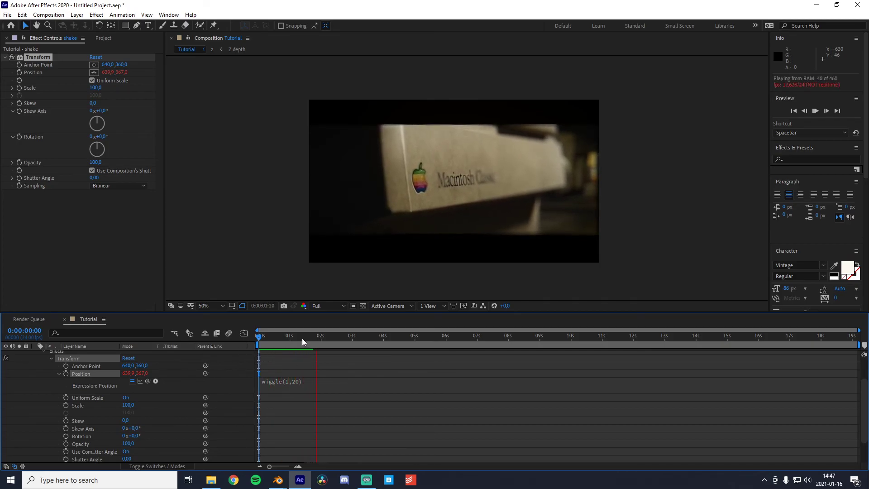
key(space)
Change the shake layer's Position expression to wiggle(5,2) and preview the faster shake from the first frame
click(289, 381)
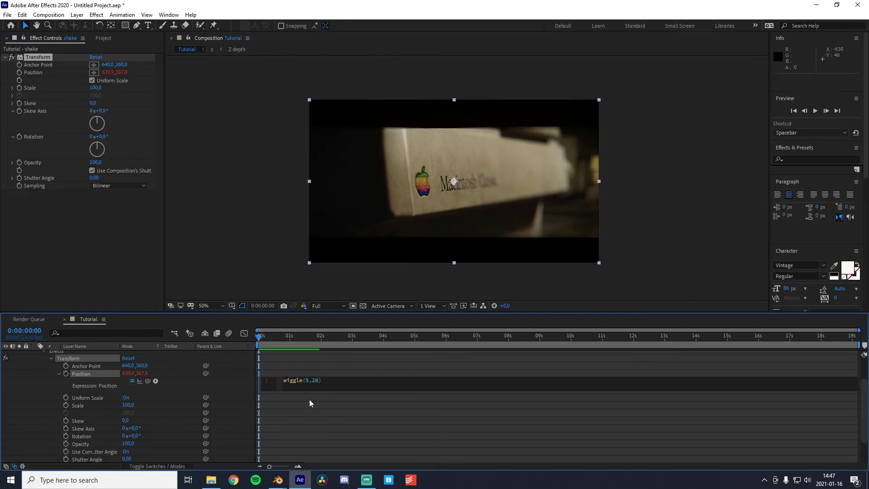
text(2)
click(261, 338)
key(space)
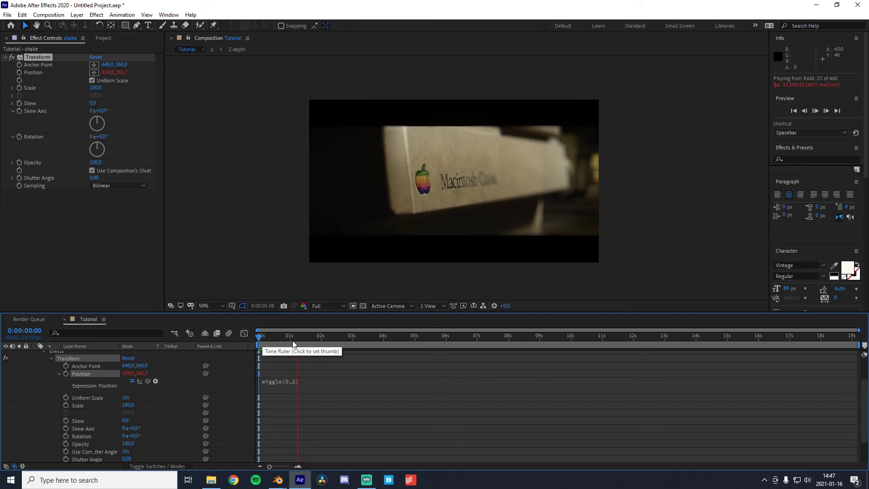
key(space)
key(space)
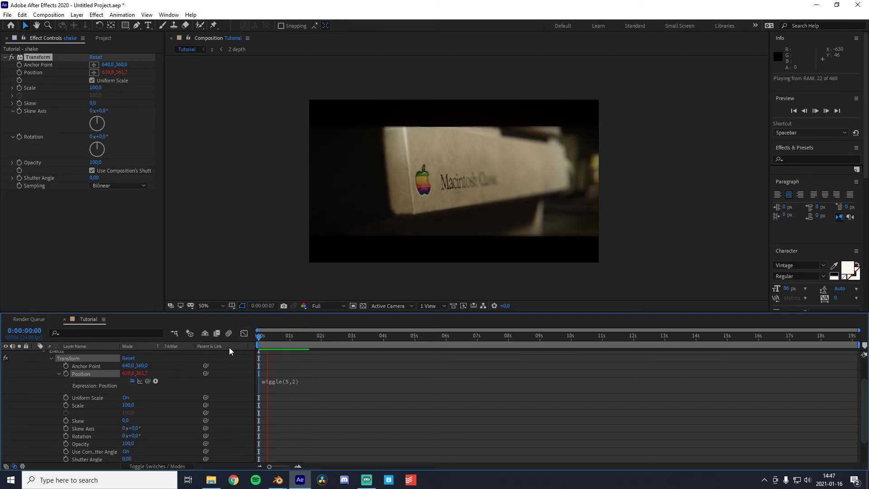
click(293, 335)
drag(293, 337, 240, 343)
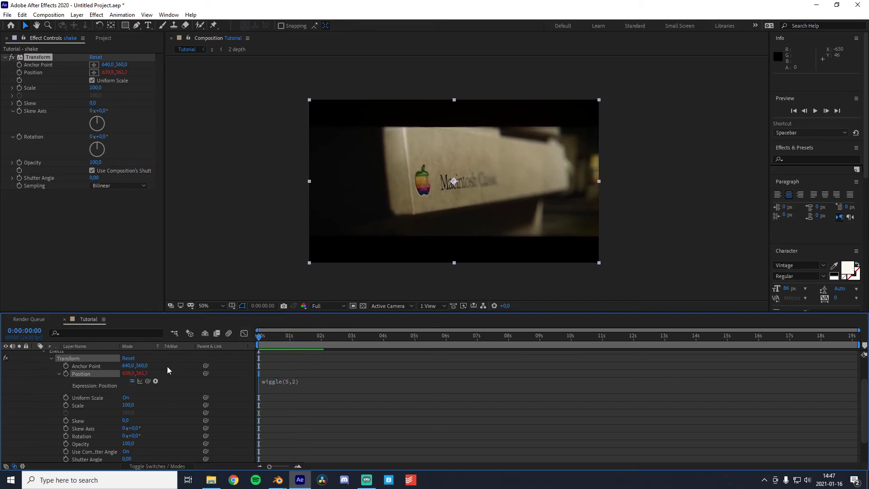
Collapse the shake layer, scale the Tutorial.png layer to 102%, and play the composition to check the frame edges
scroll(88, 411, up, 3)
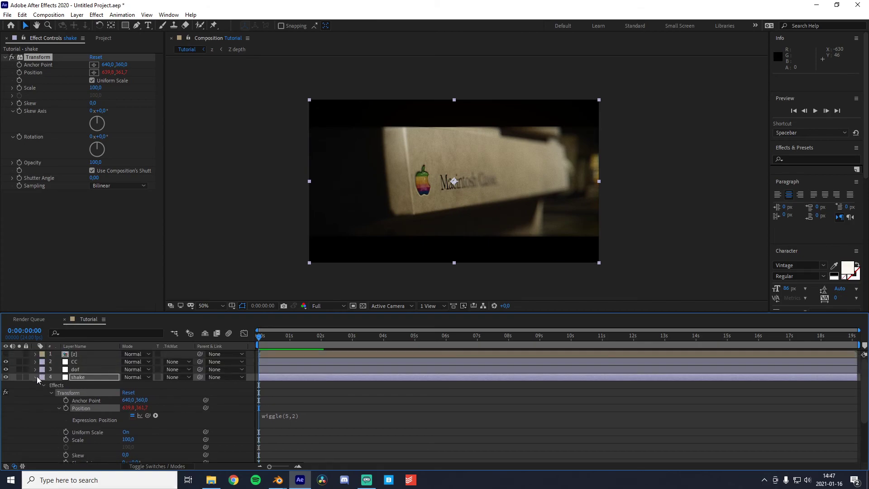
click(36, 376)
click(93, 385)
scroll(292, 265, up, 2)
scroll(292, 265, down, 2)
key(s)
drag(136, 392, 135, 392)
key(space)
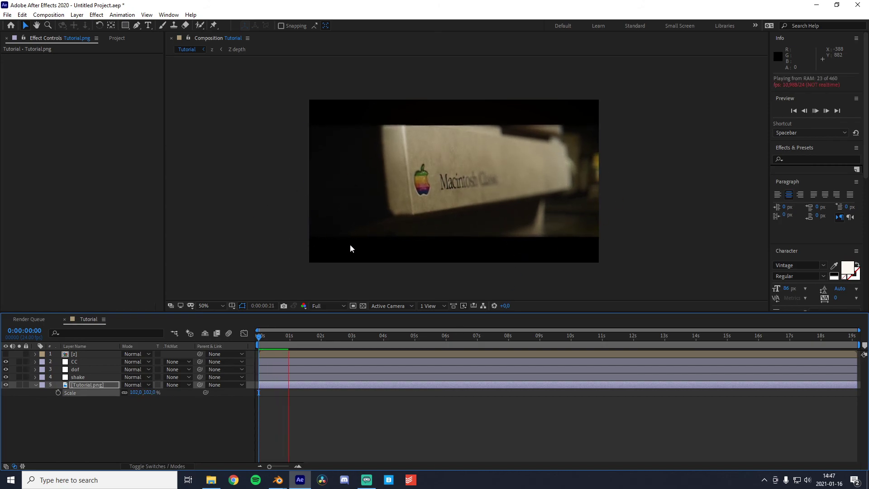
Stop the preview, return the playhead to the first frame, and collapse the Tutorial.png layer's properties
drag(299, 339, 192, 335)
key(ctrl+s)
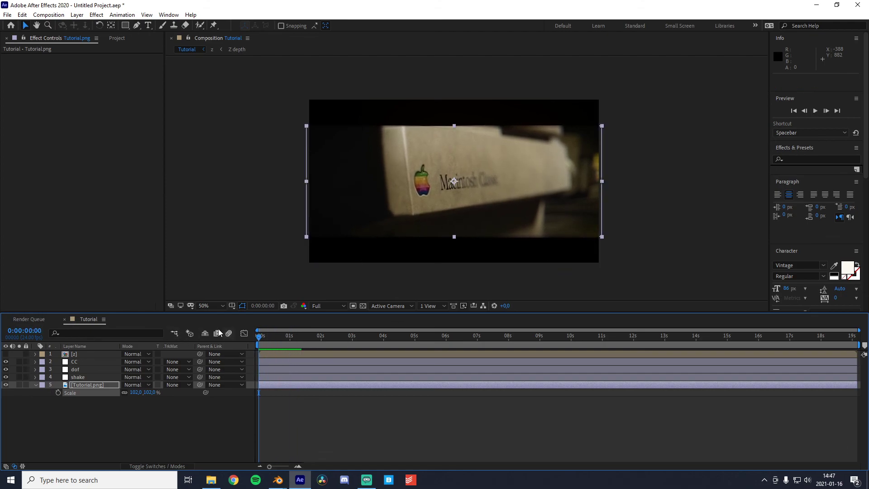
click(53, 442)
click(35, 385)
Select the shake, dof, CC and z layers together, hide them all, and make all four visible again
click(77, 379)
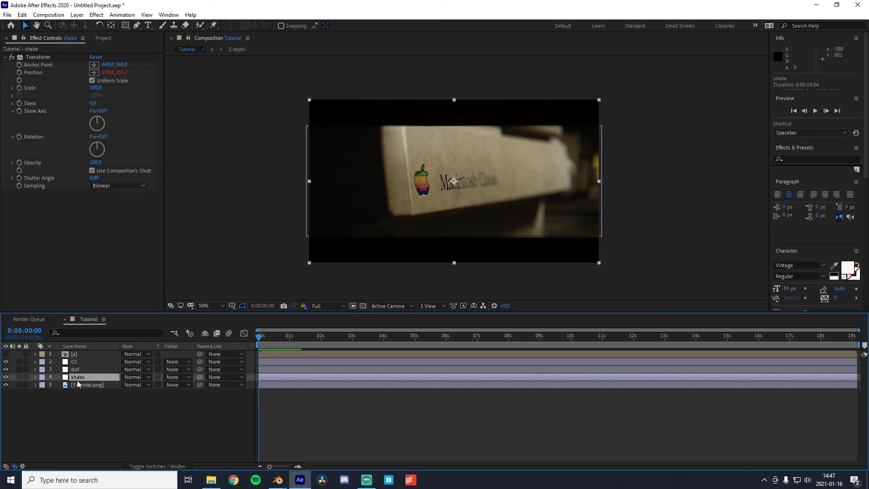
shift+click(80, 356)
click(6, 378)
click(5, 377)
Move the z depth layer to the bottom of the layer stack, below Tutorial.png
click(67, 397)
drag(74, 354, 70, 395)
click(78, 377)
click(78, 370)
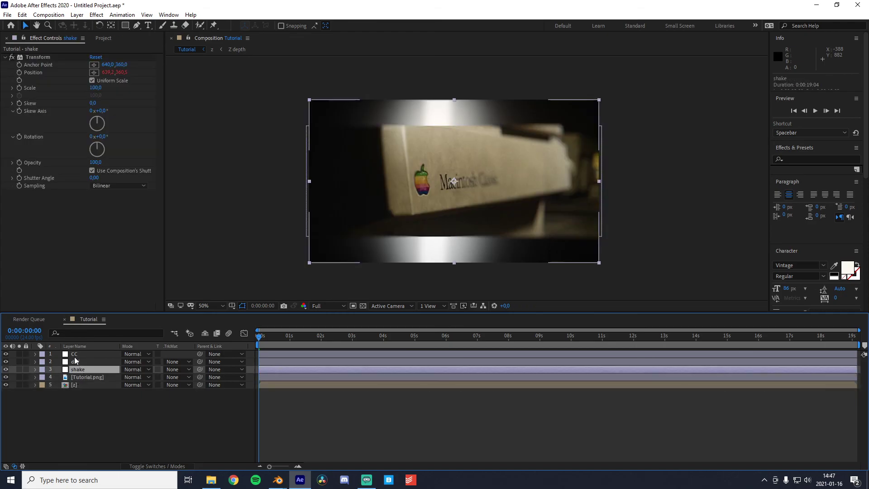
Add a new black solid (000000) directly above the z layer so that it covers the depth map
click(75, 385)
right_click(78, 411)
mouse_move(100, 312)
click(210, 336)
click(165, 326)
text(000000)
click(525, 186)
click(205, 352)
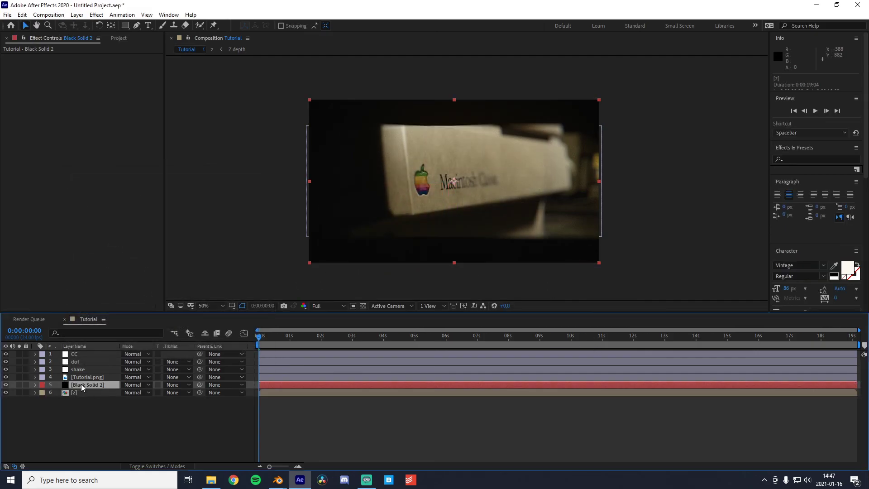
Enlarge the composition view to 100% and repeatedly toggle the CC, dof and shake layers together to compare the image with and without effects
key(/)
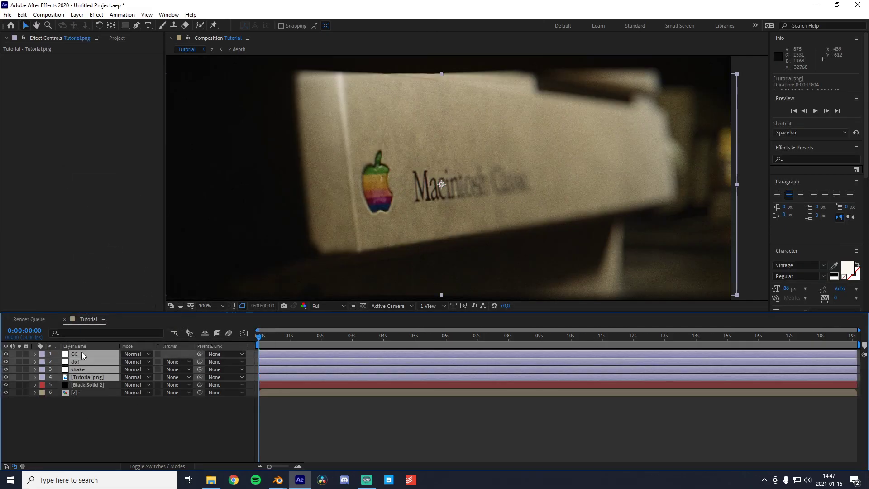
click(79, 370)
shift+click(82, 356)
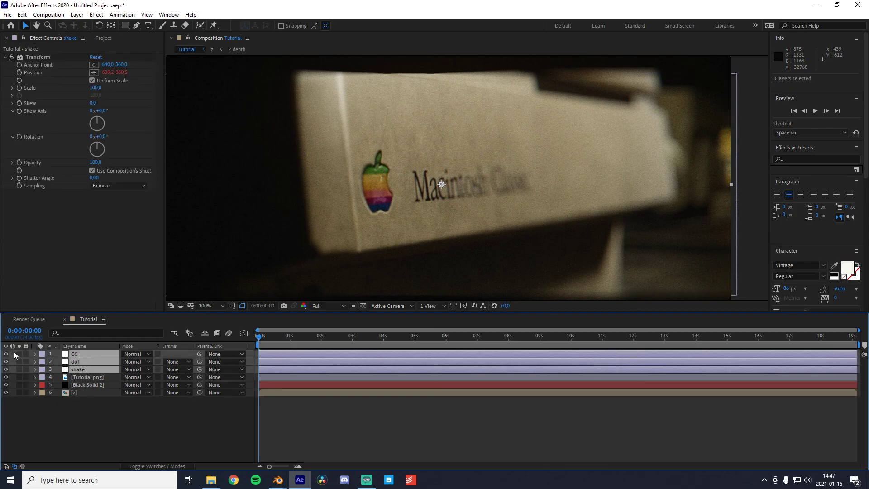
click(6, 354)
click(6, 355)
click(6, 355)
click(6, 354)
click(6, 355)
click(6, 355)
click(6, 356)
click(6, 356)
click(6, 356)
click(2, 358)
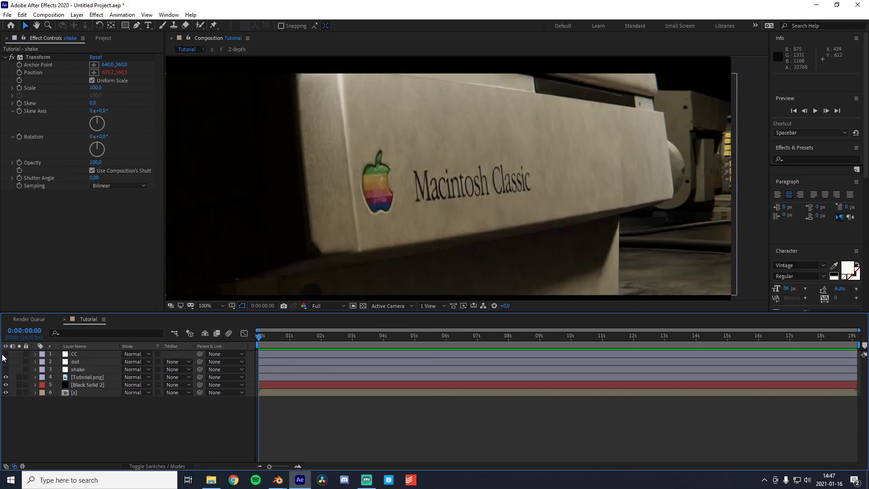
Turn on the visibility of the CC, dof and shake layers one by one, starting from the uppermost
click(6, 355)
click(6, 362)
click(5, 369)
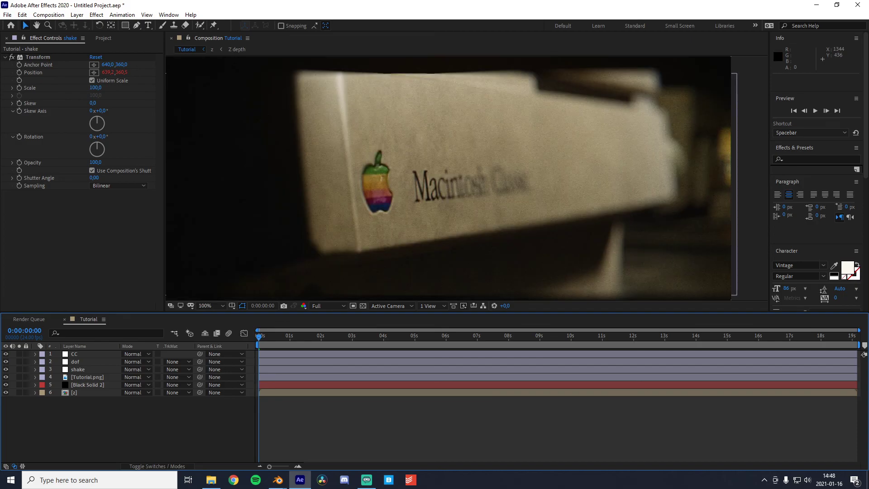